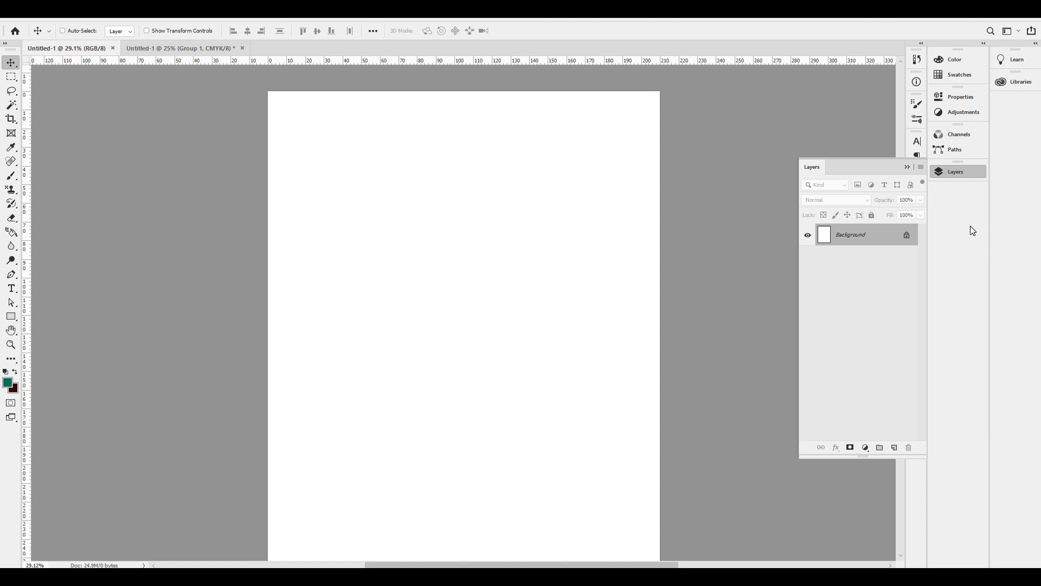
- Zoom out to the whole A4 page and check its image size without changing it
click(957, 175)
scroll(743, 304, down, 2)
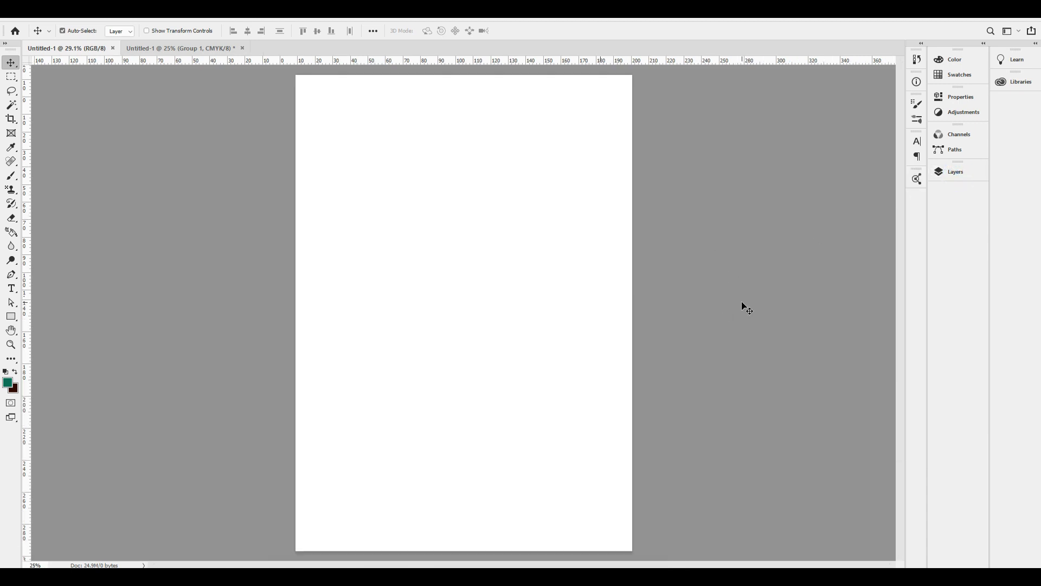
key(ctrl+minus)
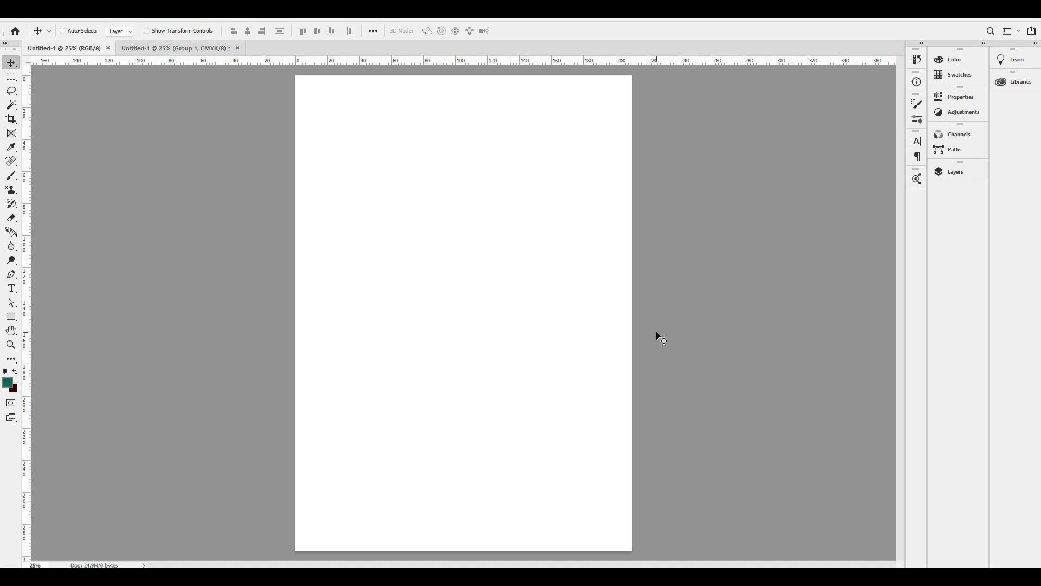
key(ctrl+alt+i)
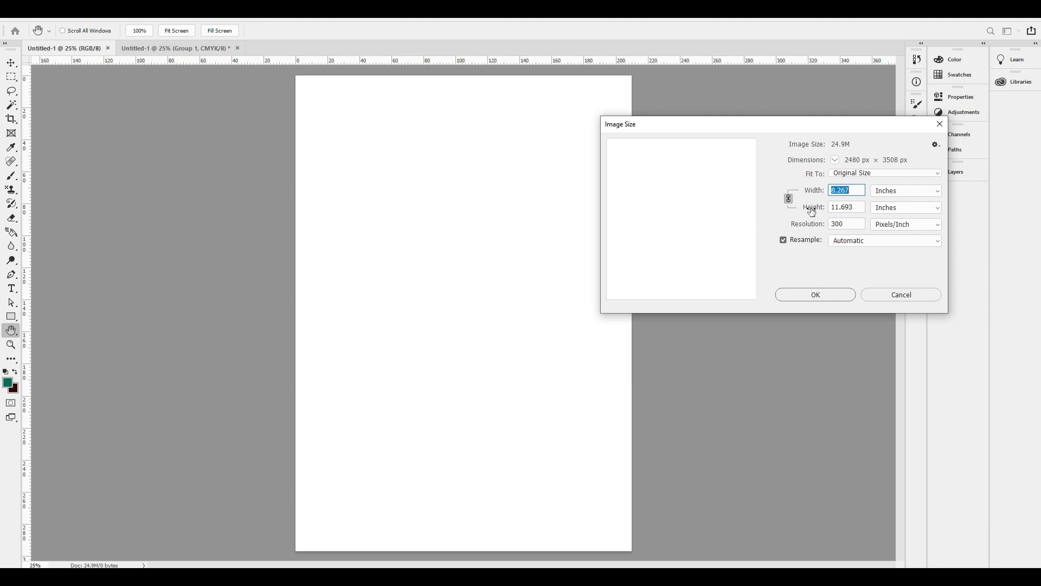
click(818, 292)
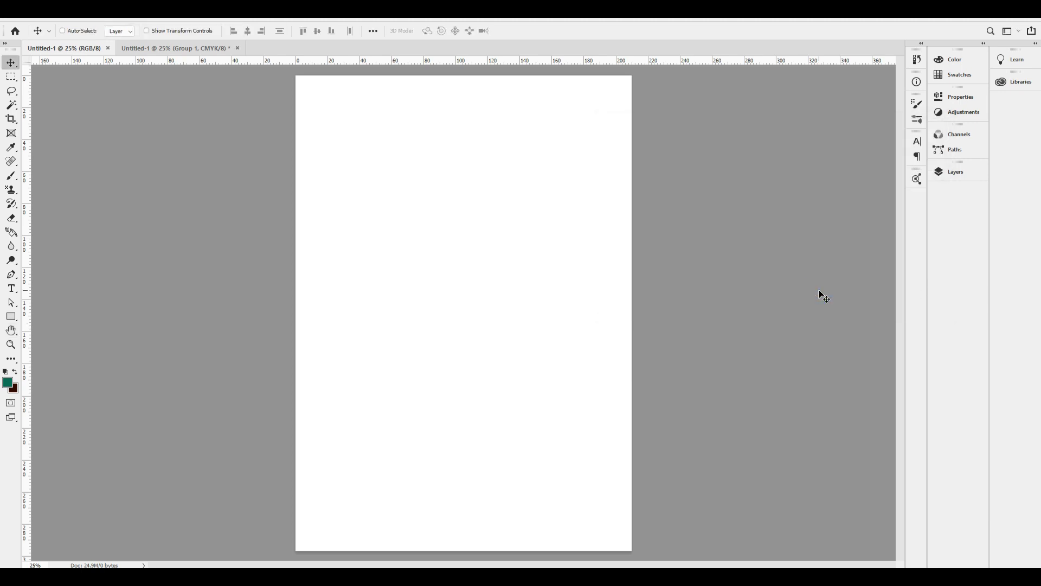
- Convert the document's colour mode to CMYK Color, accepting the conversion warning
key(alt+i)
key(m)
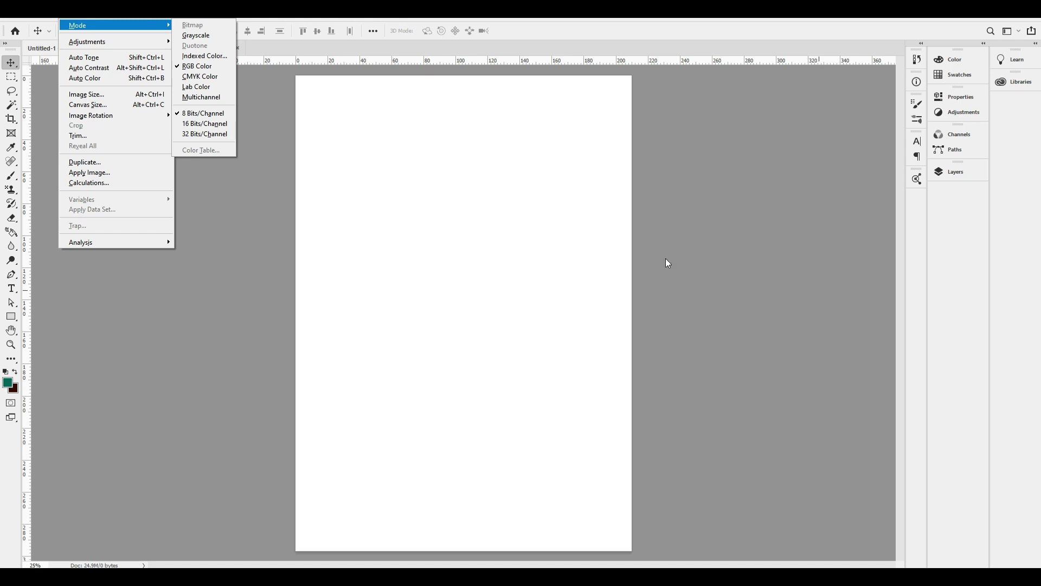
click(214, 76)
click(512, 236)
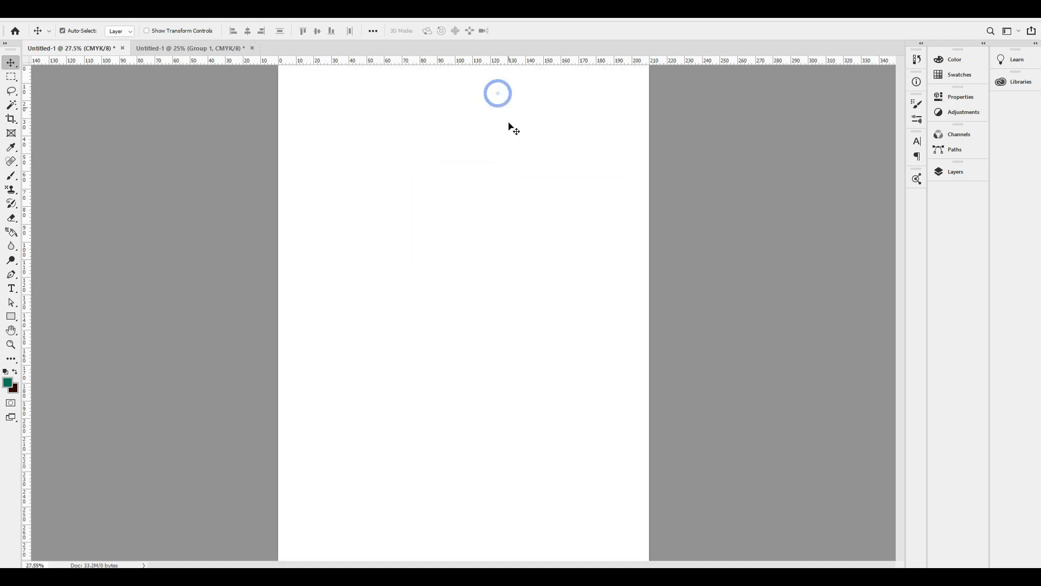
drag(495, 93, 511, 128)
drag(454, 108, 448, 191)
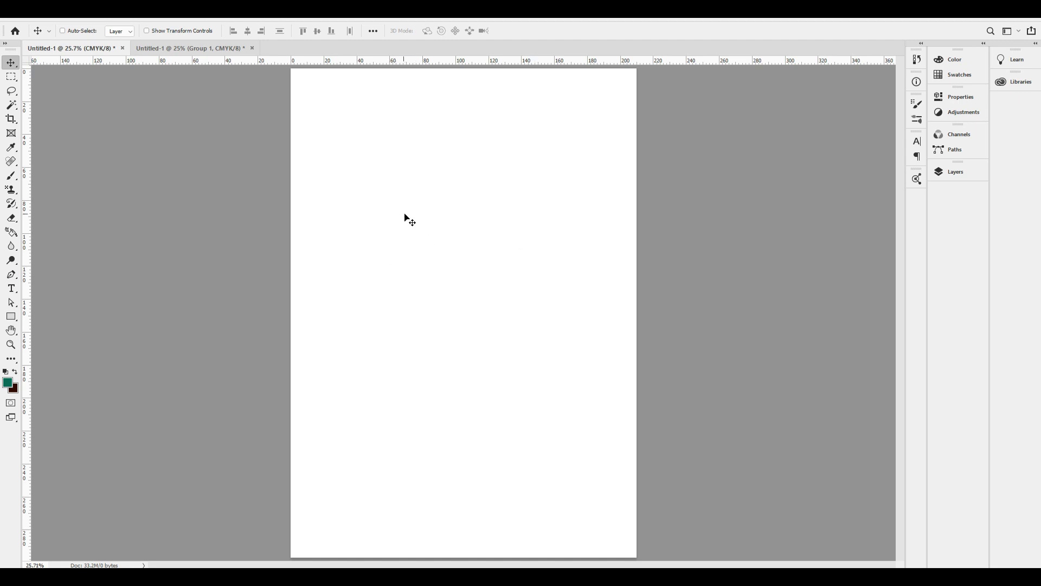
- Place a large text layer near the page top using the SHREE-TELX-Hasini Telugu font
key(t)
click(432, 167)
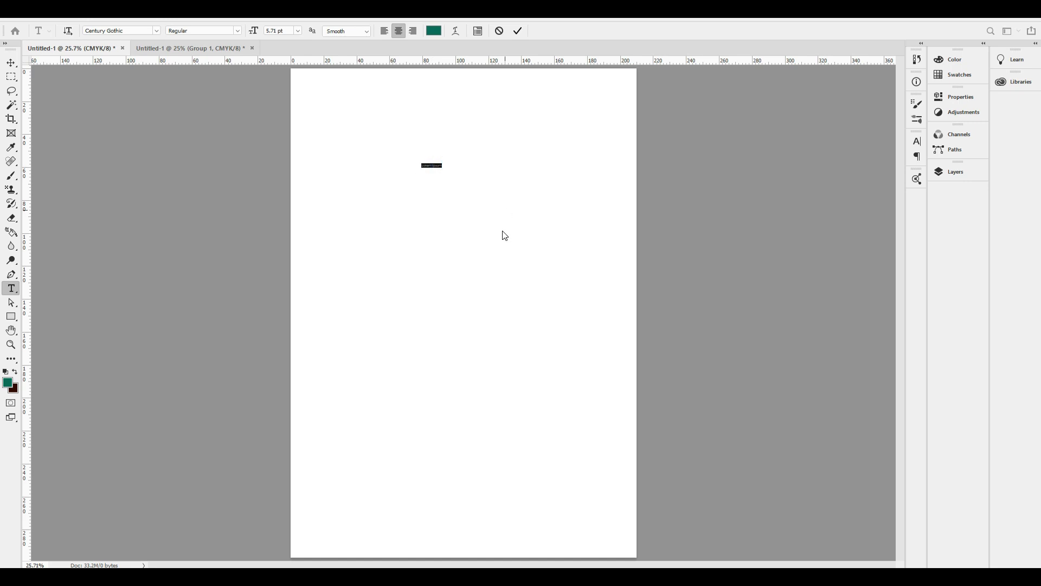
key(ctrl+Return)
key(ctrl+t)
drag(444, 165, 553, 235)
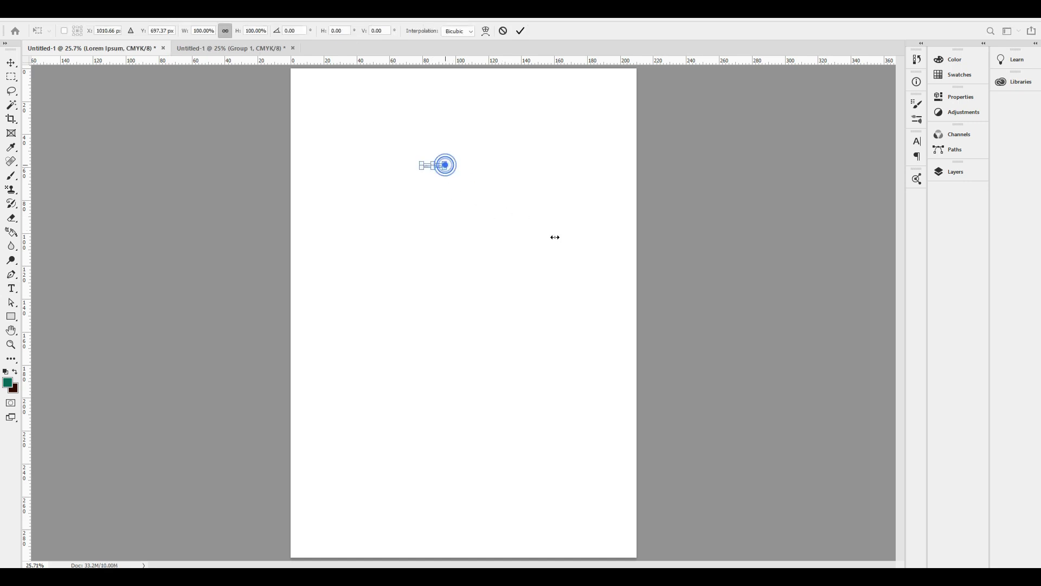
key(Return)
click(481, 162)
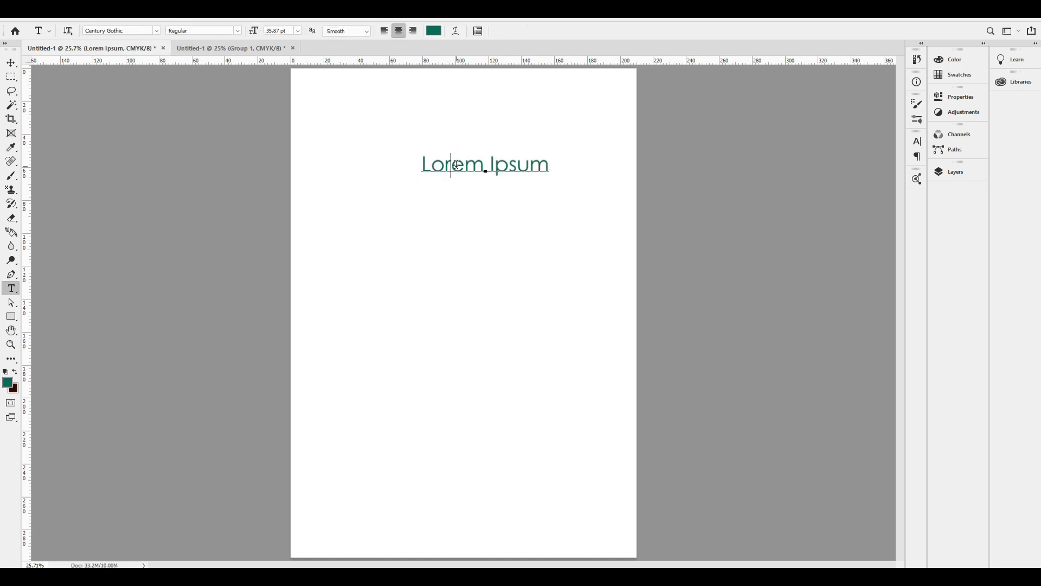
key(ctrl+a)
click(137, 31)
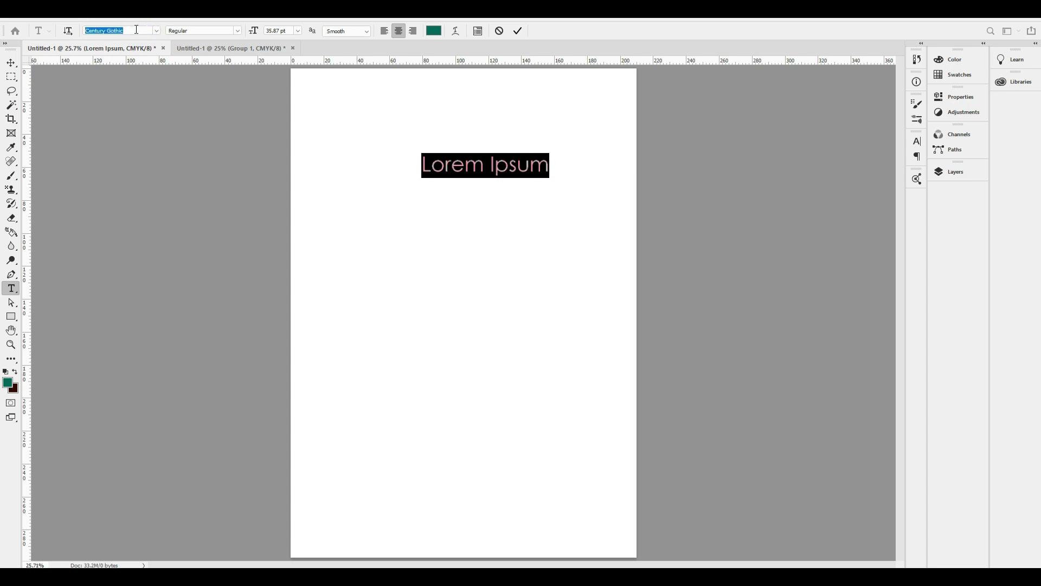
text(2682)
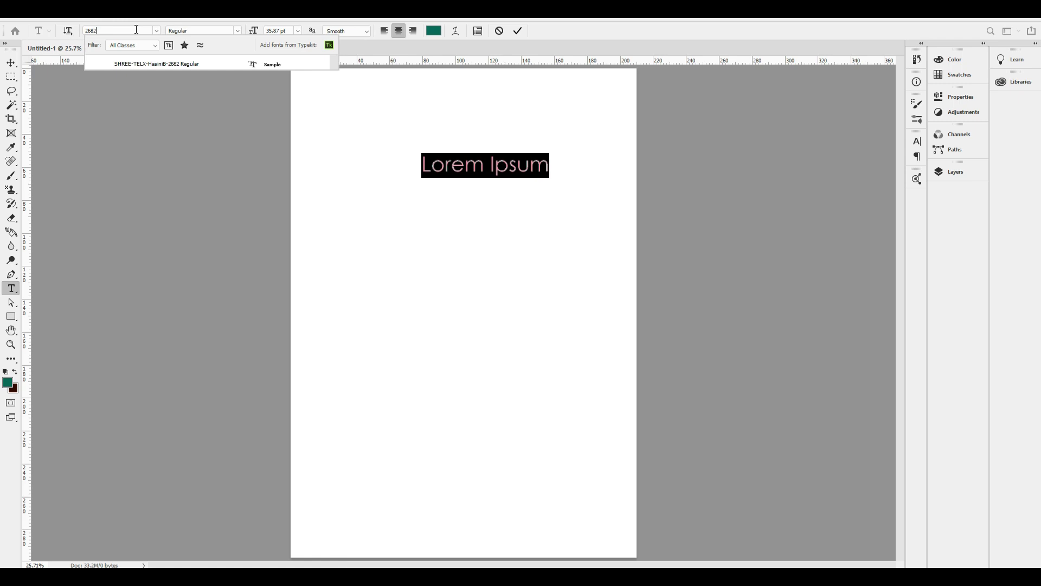
key(Return)
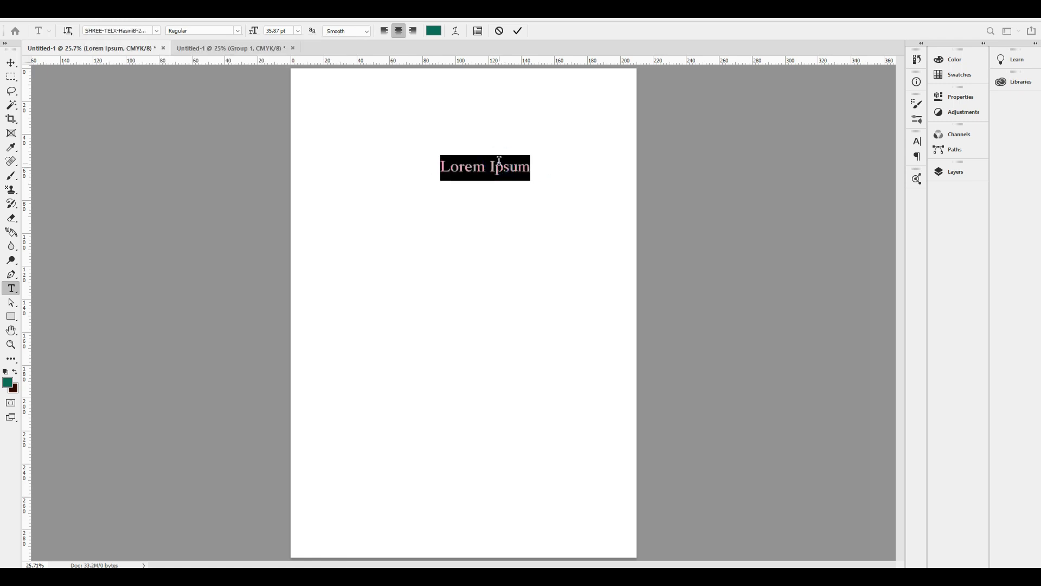
- Type the Telugu hospital title, adjust its font size and fix its last letter
text(కోర్యక)
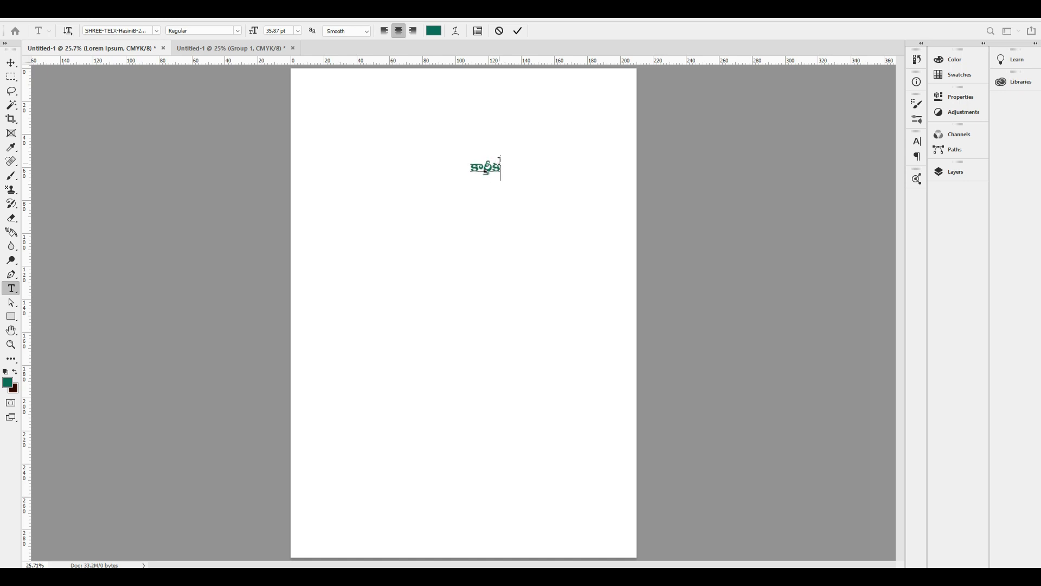
text(ేయ)
text( ఎమ)
text(ర్జెన)
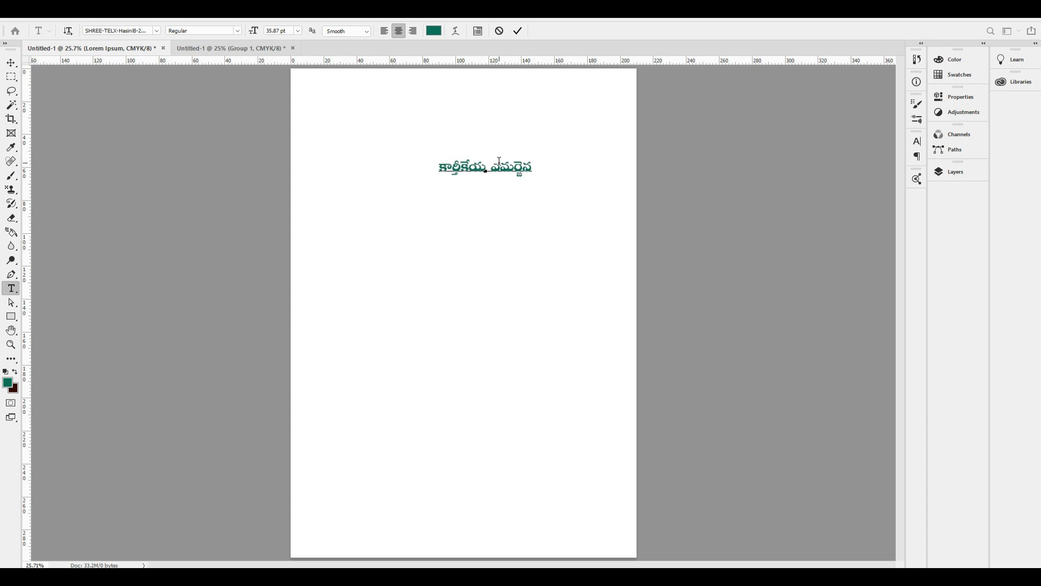
text(్సీ హాస్పిటల)
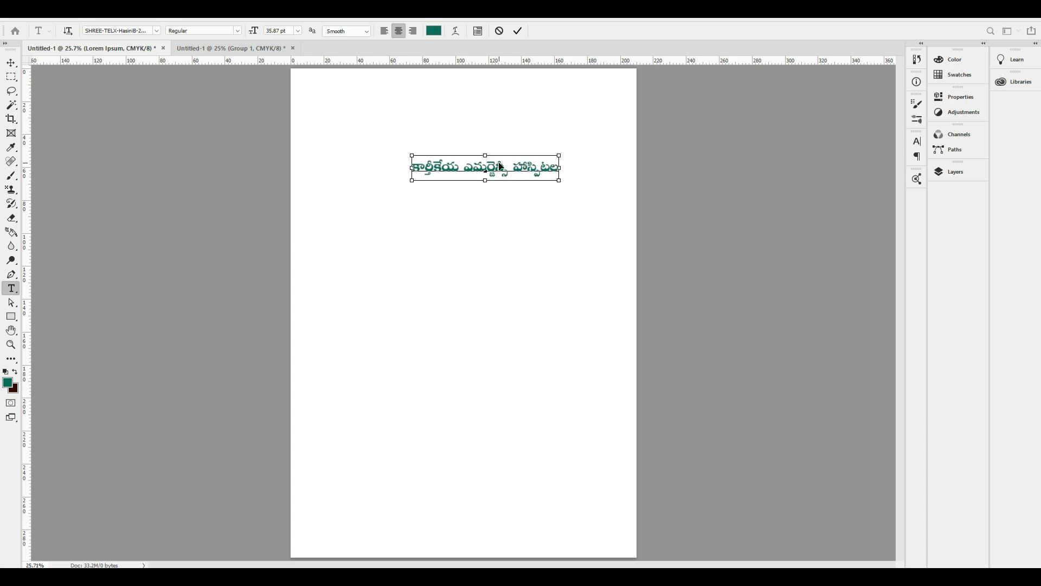
key(ctrl+a)
key(ctrl+shift+period)
key(ctrl+shift+period)
key(ctrl+shift+period)
key(ctrl+shift+period)
key(ctrl+shift+period)
key(ctrl+shift+period)
key(ctrl+shift+period)
key(ctrl+shift+period)
key(ctrl+shift+period)
key(ctrl+a)
key(ctrl+shift+comma)
key(Right)
key(BackSpace)
text(ల్)
key(ctrl+Return)
- Shrink the title to fit the page width and centre it horizontally
key(v)
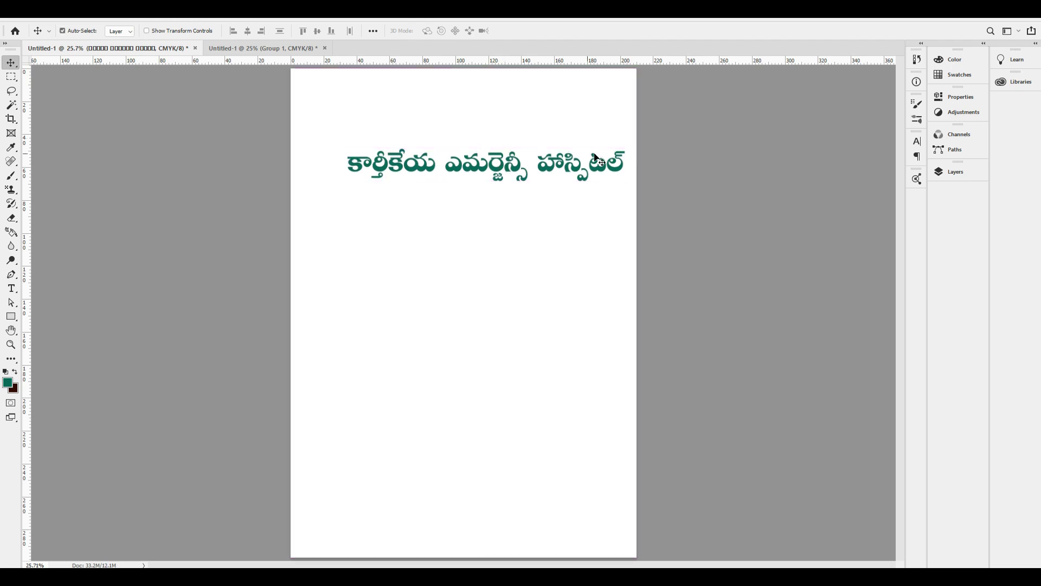
key(ctrl+t)
mouse_move(625, 165)
mouse_down()
mouse_move(564, 161)
mouse_move(515, 112)
mouse_up()
key(Return)
key(ctrl+a)
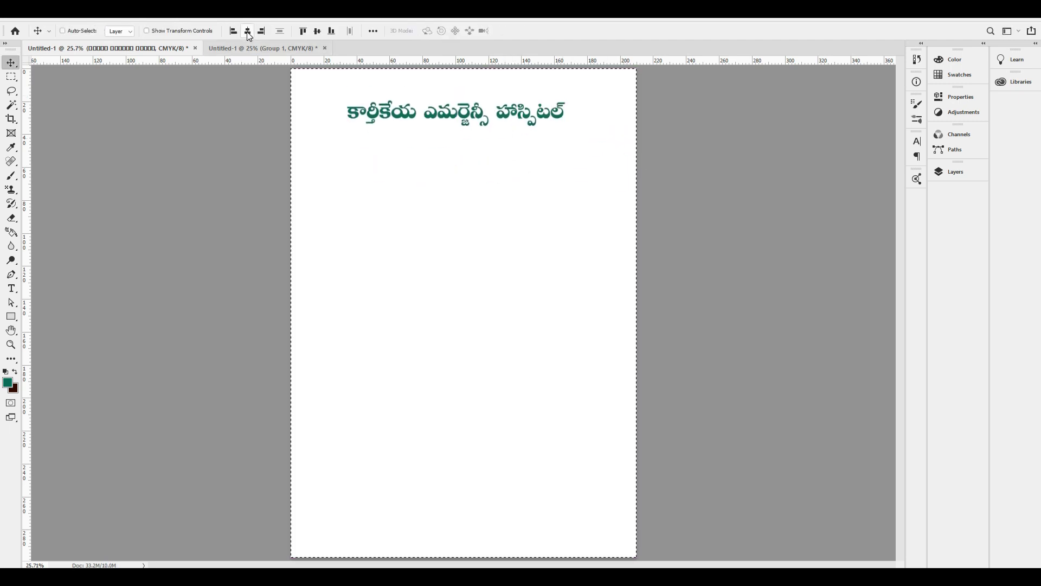
click(248, 32)
key(ctrl+d)
- Widen the title slightly, re-centre it, and duplicate it just below
key(ctrl+t)
drag(580, 114, 585, 118)
key(Return)
key(ctrl+a)
click(248, 32)
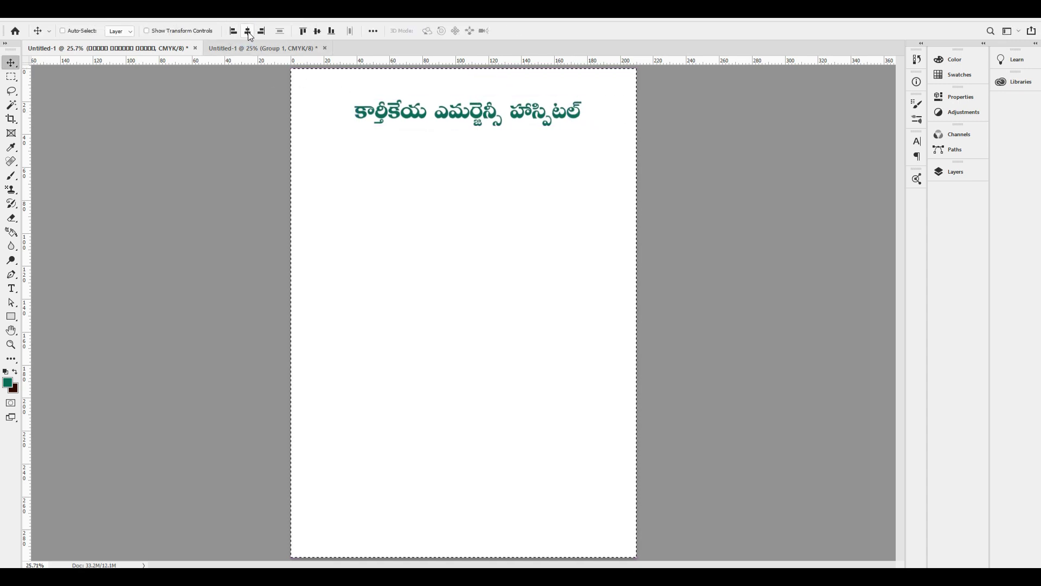
key(ctrl+d)
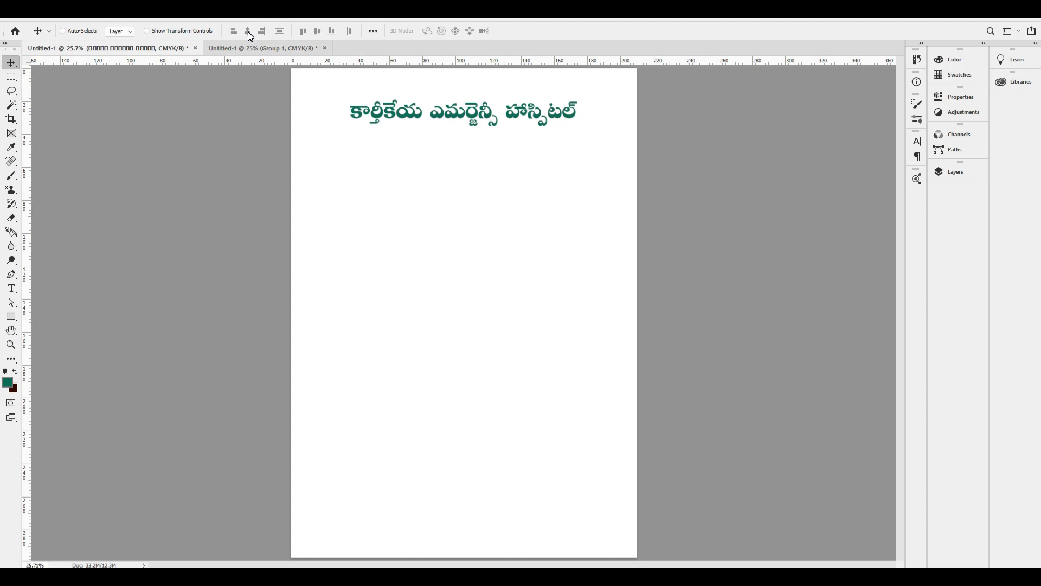
drag(540, 124, 539, 147)
key(shift+Down)
key(shift+Down)
key(shift+Down)
key(shift+Down)
key(shift+Down)
key(shift+Down)
- Dismiss the rasterize warning and select all text in the copied title line
key(y)
click(534, 146)
key(Escape)
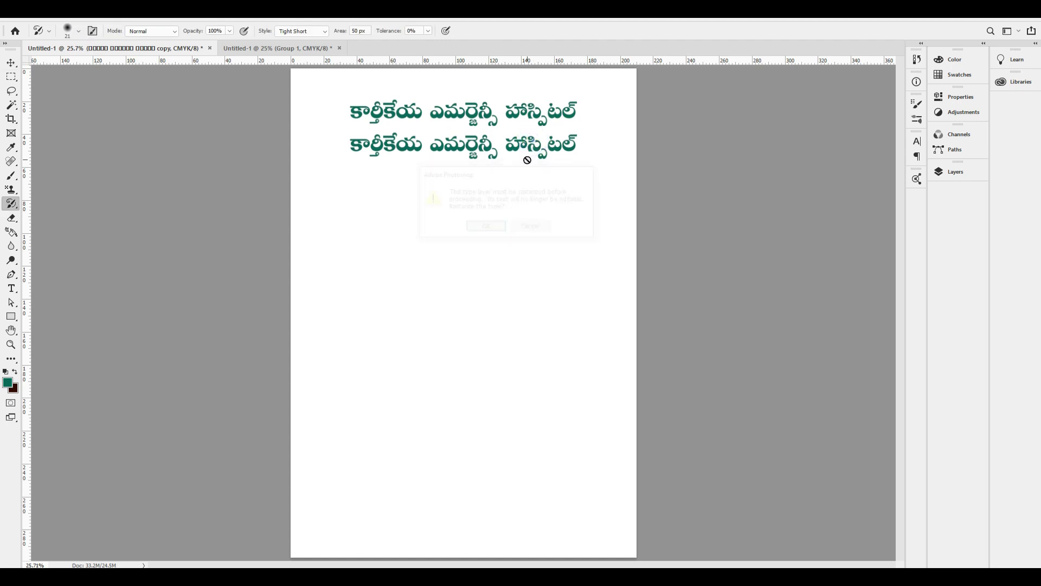
key(t)
click(526, 150)
key(ctrl+a)
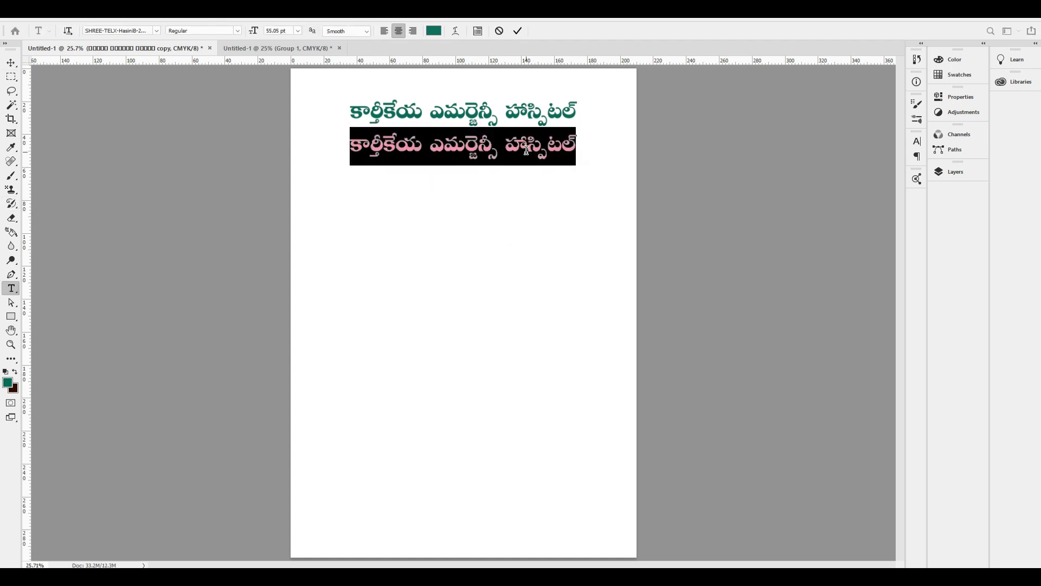
text(hu)
key(BackSpace)
key(BackSpace)
- Retype it as the smaller Telugu emergency, critical care and trauma subtitle, nudged upward
text(ఎమజ)
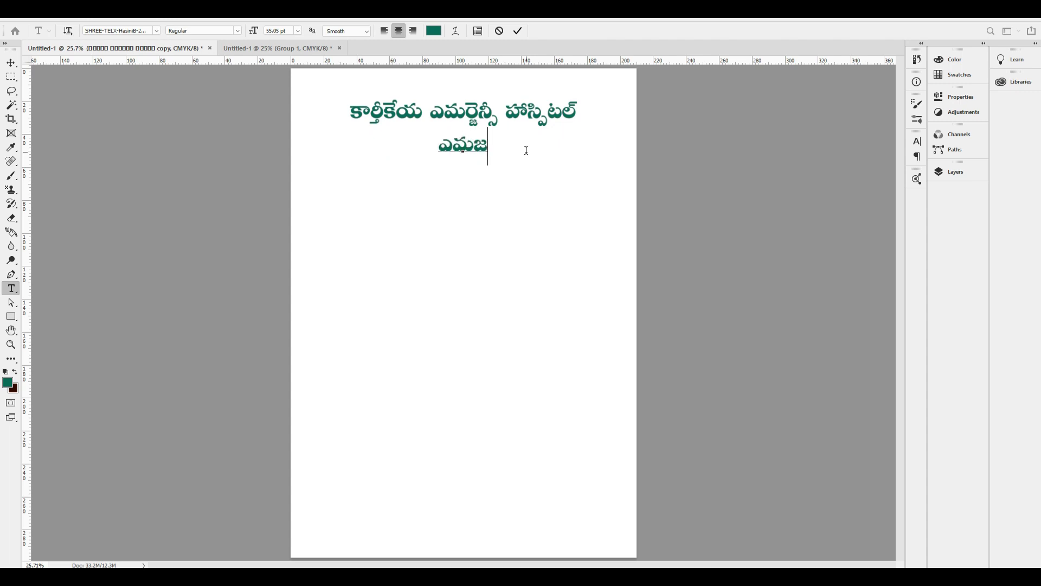
key(BackSpace)
text(ర్జెన్సీ, క్రిటికల్)
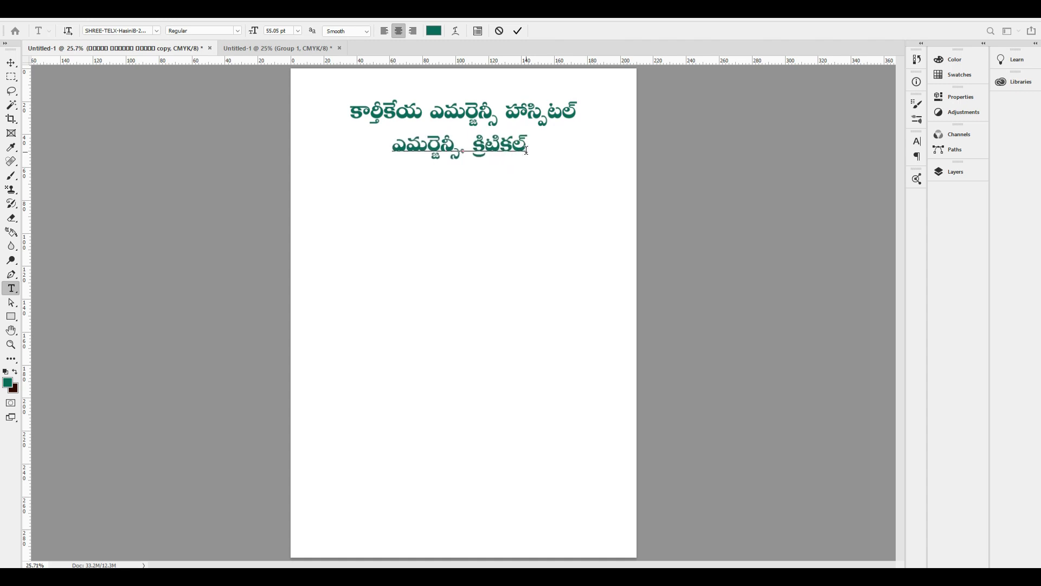
text( కేర్ మరియు)
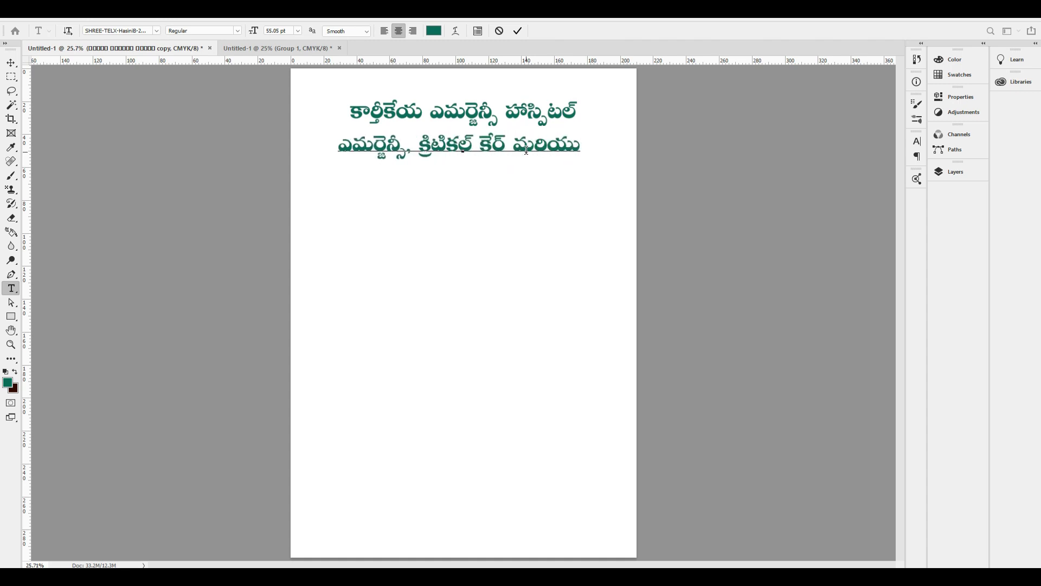
text( రటామా)
key(BackSpace)
key(BackSpace)
key(BackSpace)
text(్రామా)
key(ctrl+a)
mouse_move(581, 163)
mouse_down()
mouse_move(528, 158)
mouse_move(558, 161)
mouse_up()
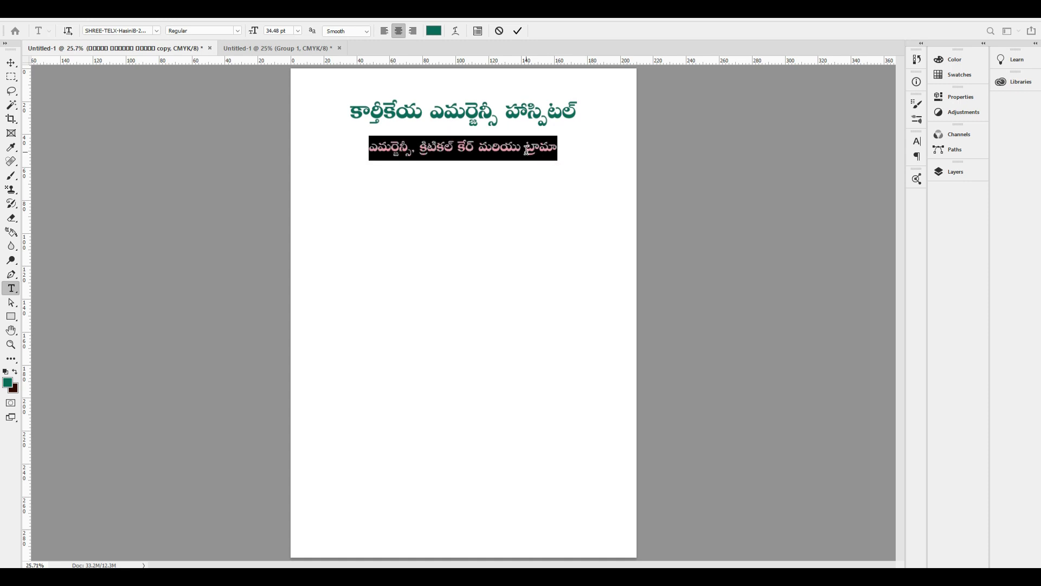
key(ctrl+Return)
click(10, 63)
key(shift+Up)
key(shift+Up)
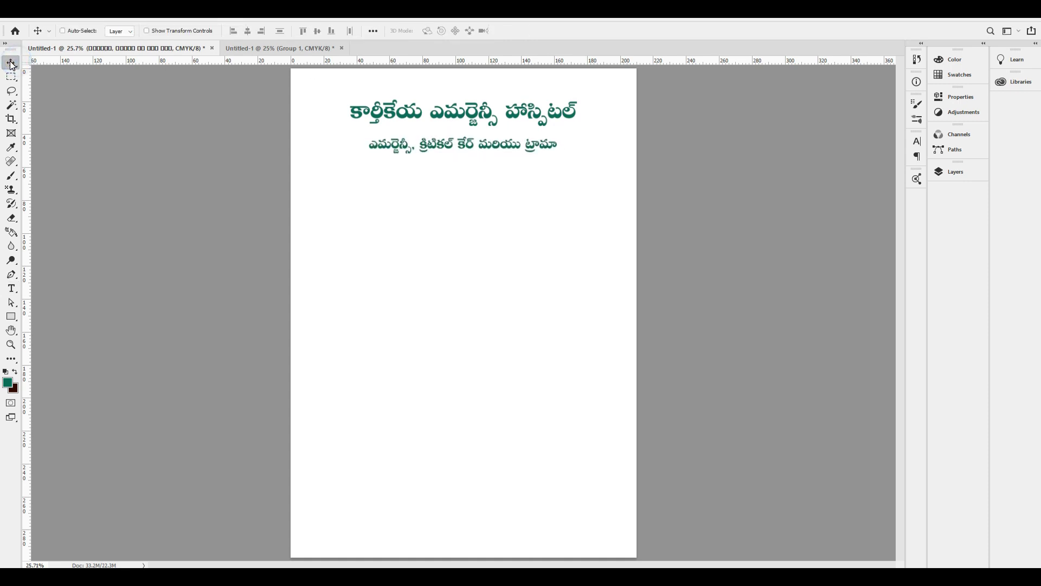
key(shift+Up)
key(shift+Up)
- Duplicate the subtitle below itself and select the copy's text for replacement
mouse_move(564, 151)
mouse_down()
mouse_move(535, 180)
mouse_move(533, 167)
mouse_up()
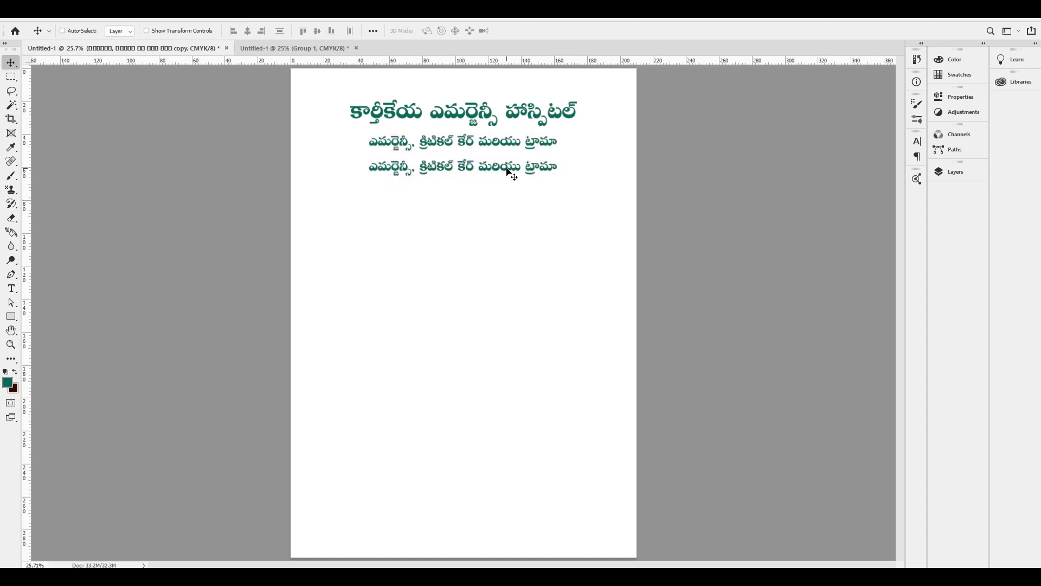
click(11, 288)
click(449, 168)
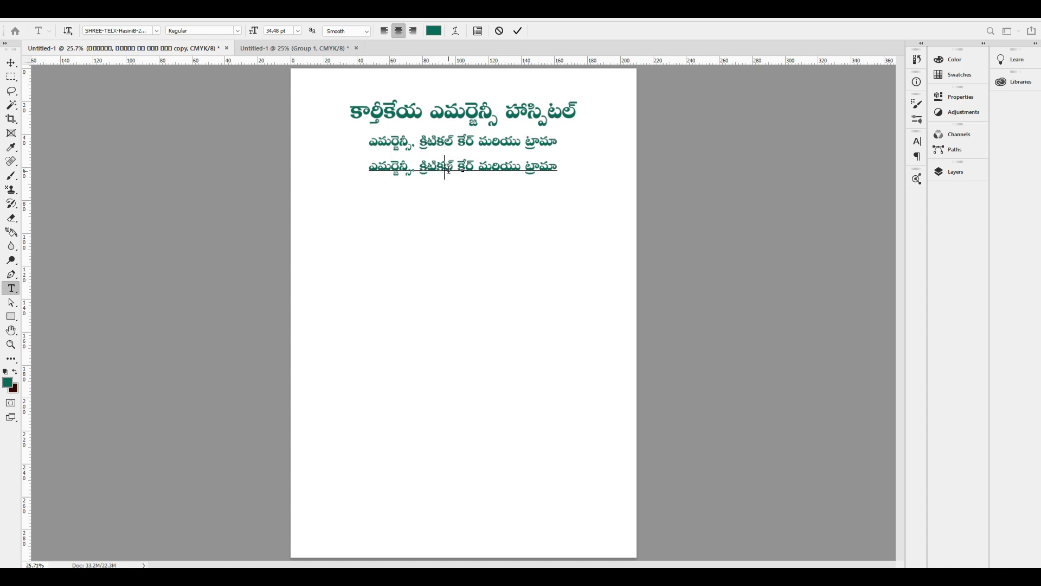
key(ctrl+a)
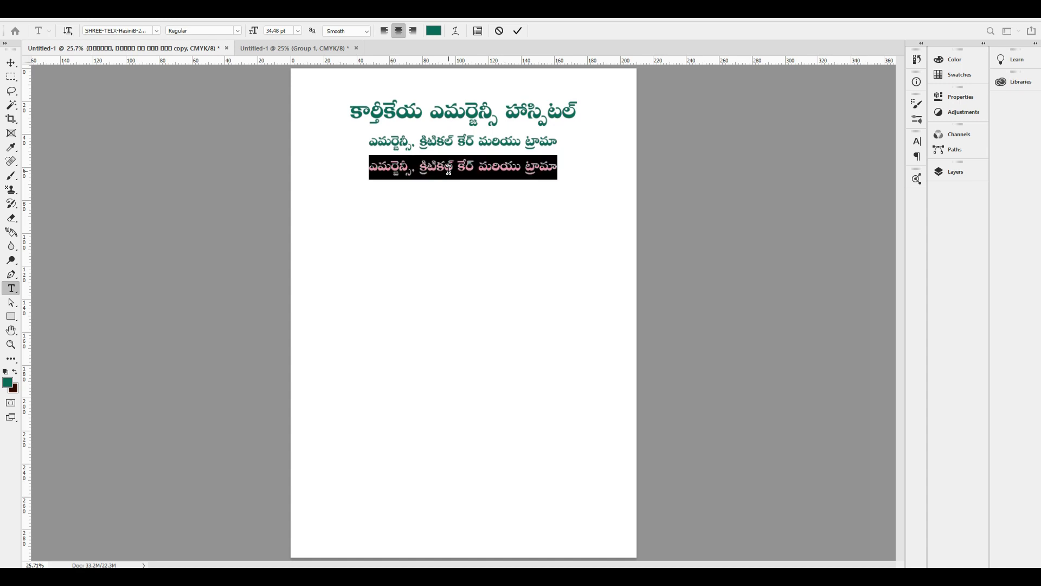
click(491, 162)
key(ctrl+a)
- Type the Telugu street address up to the 'వైశ్య బ్యాంక్ దగ్గర,' landmark, correcting misspellings
text(ఉర్ద)
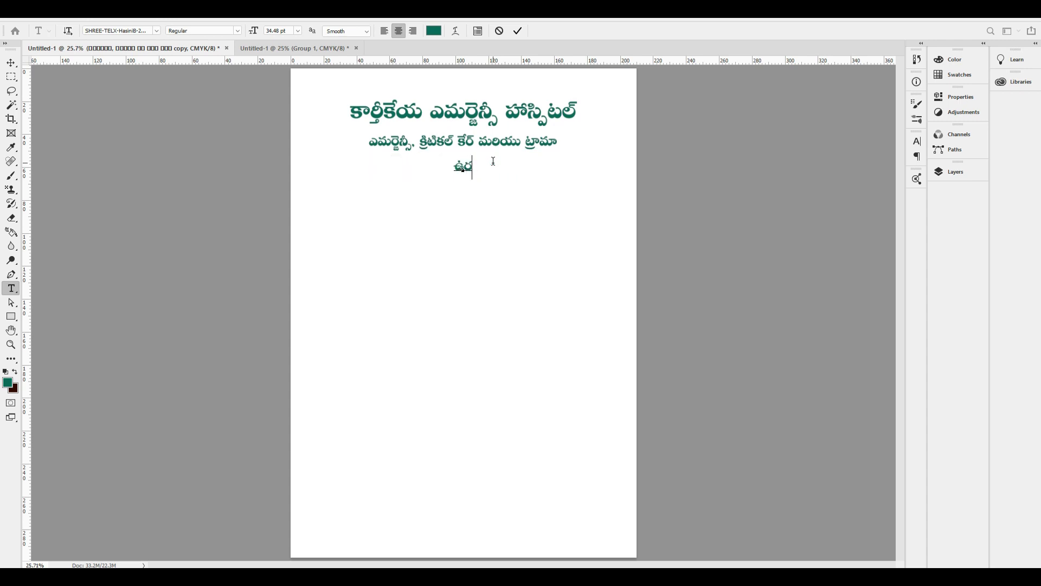
text(ుపుర్ సంద)
text(ుల్లో, క)
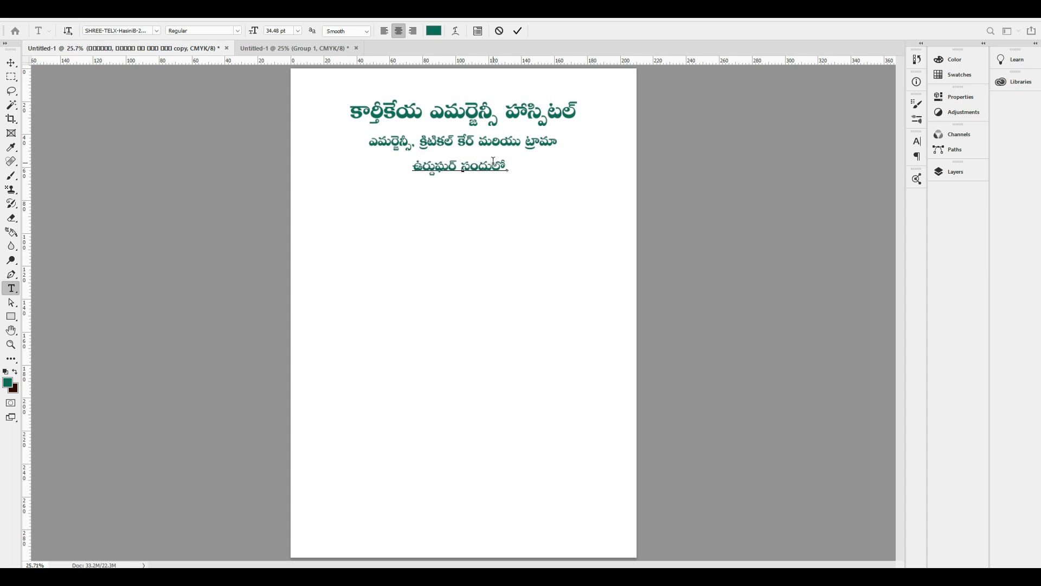
text(రూర్ వైద్యయ)
key(BackSpace)
key(BackSpace)
text(య)
key(BackSpace)
key(BackSpace)
key(BackSpace)
key(BackSpace)
key(BackSpace)
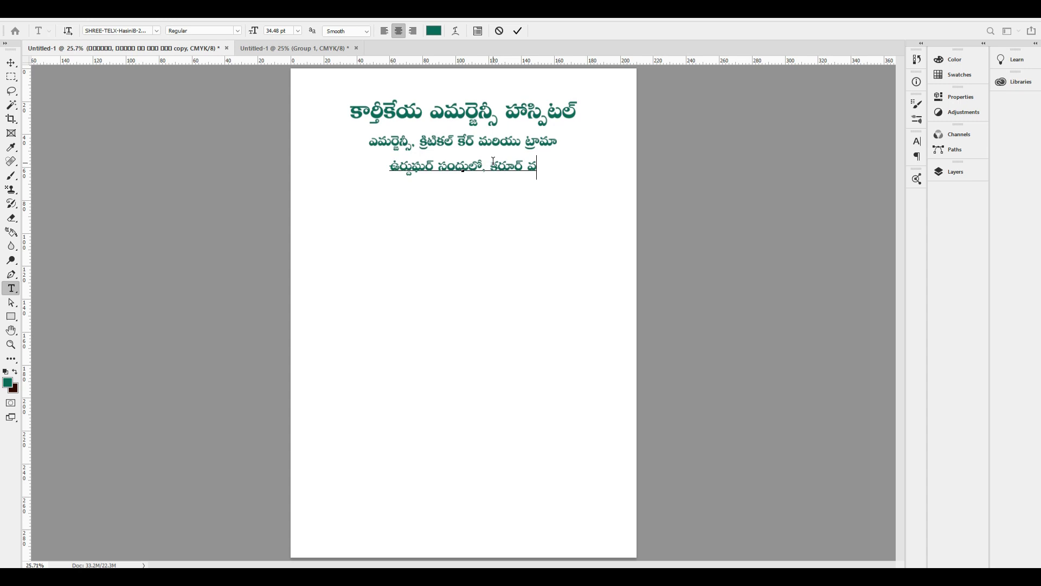
text(ైద్య)
key(BackSpace)
key(BackSpace)
key(BackSpace)
text(శై)
key(BackSpace)
key(BackSpace)
text(వృ)
key(BackSpace)
text(్రాశ)
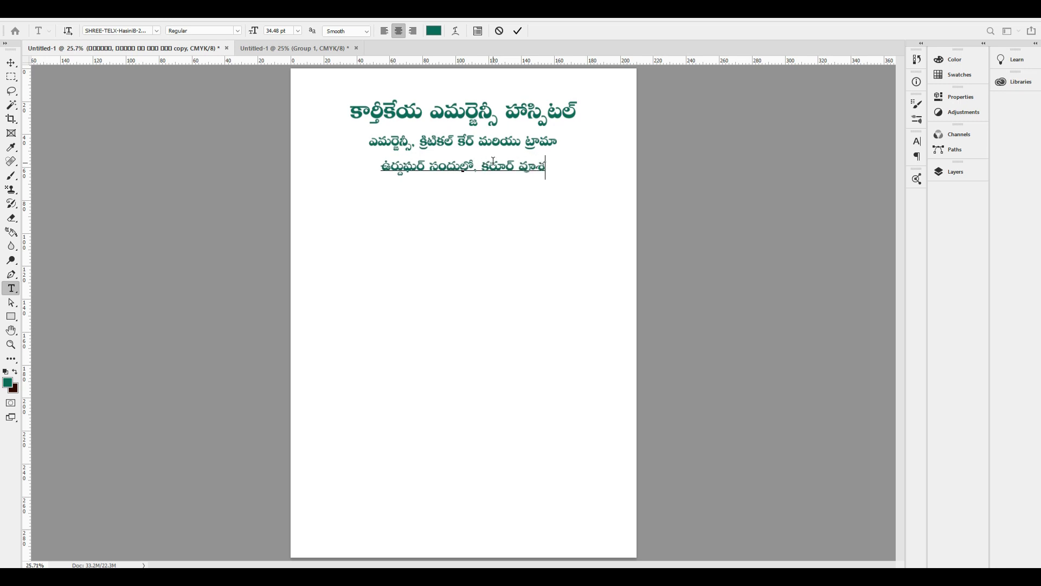
key(BackSpace)
key(BackSpace)
key(BackSpace)
text(వూ)
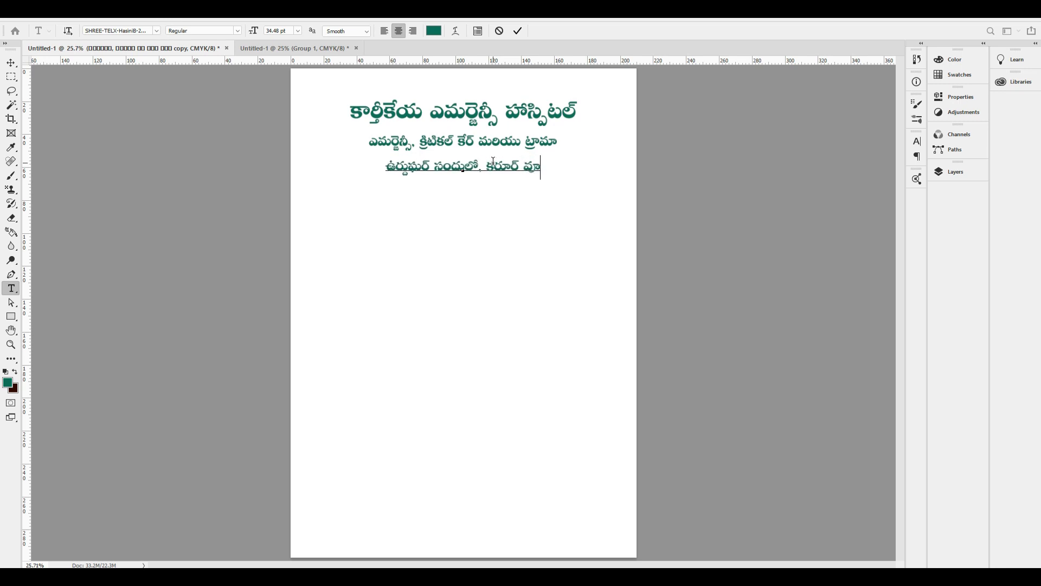
key(BackSpace)
text(ైశ్య బ్యాంక్)
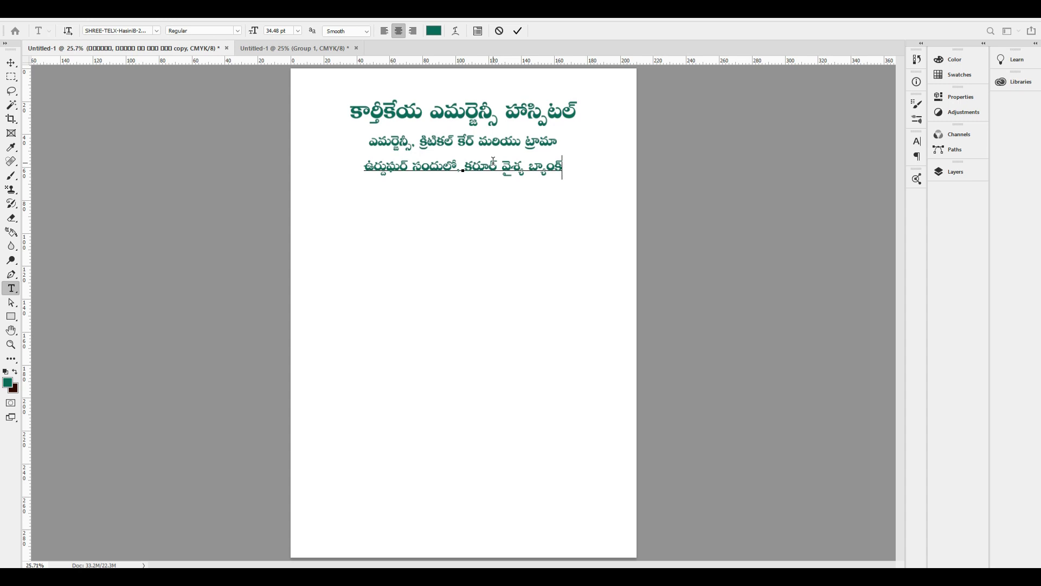
text(.)
key(BackSpace)
text(దగ్గర,)
- Shrink the address to 24.2 pt and append 'కొత్తగూడెం - 507 101'
key(ctrl+a)
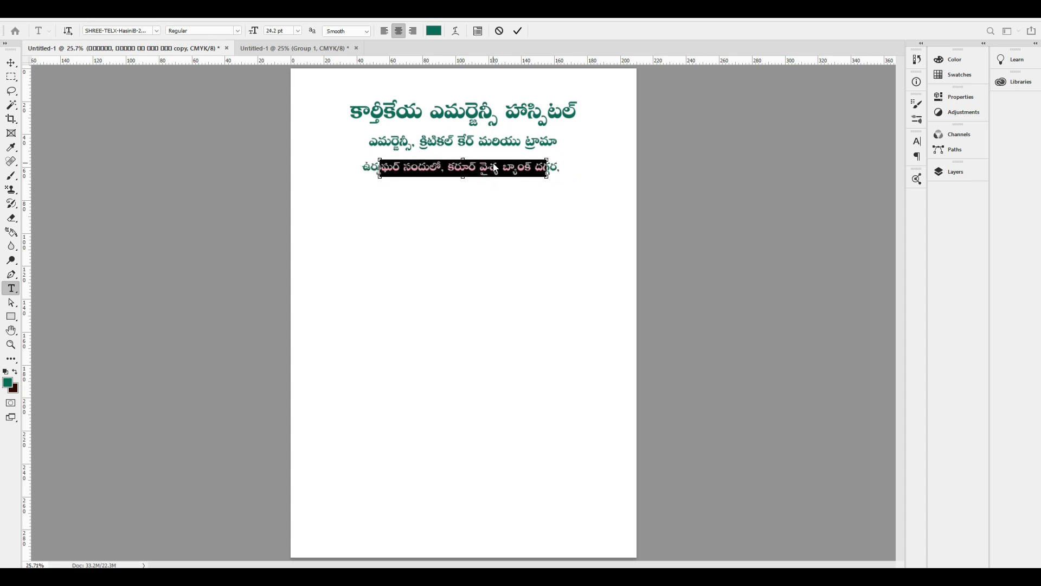
key(Right)
text(కొత్తగూడెం)
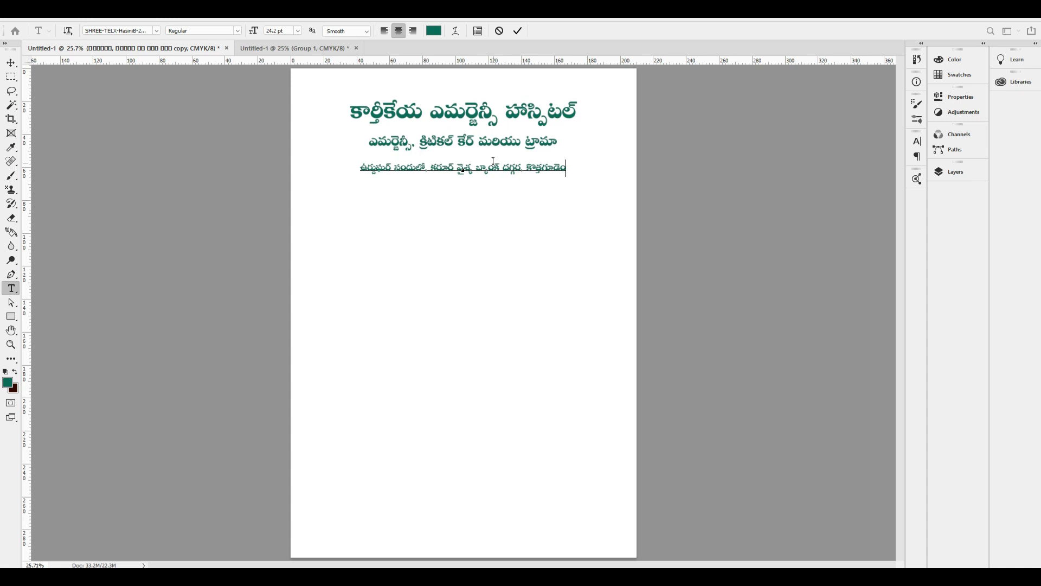
text( - 507 101.)
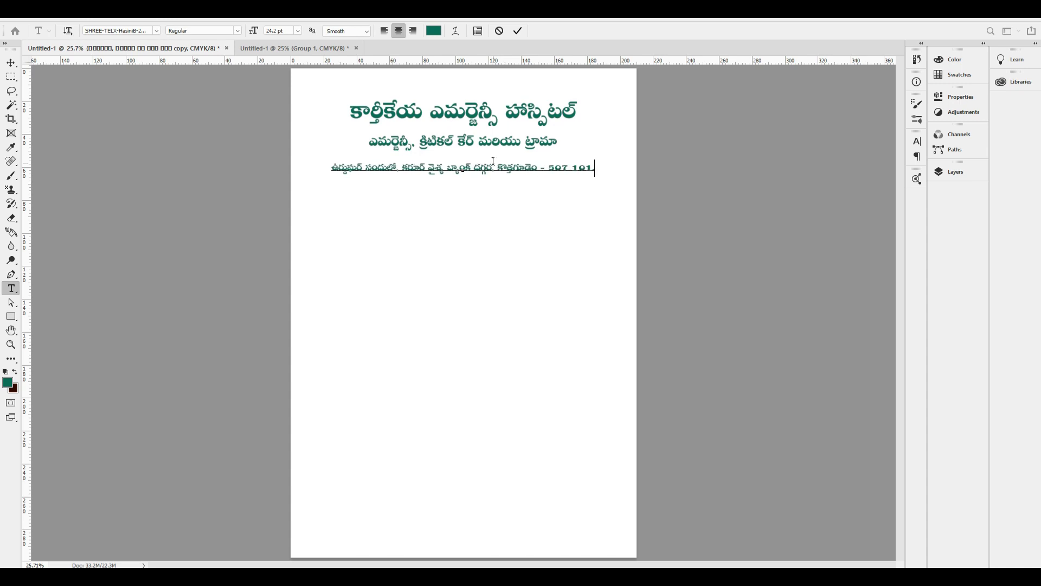
click(11, 62)
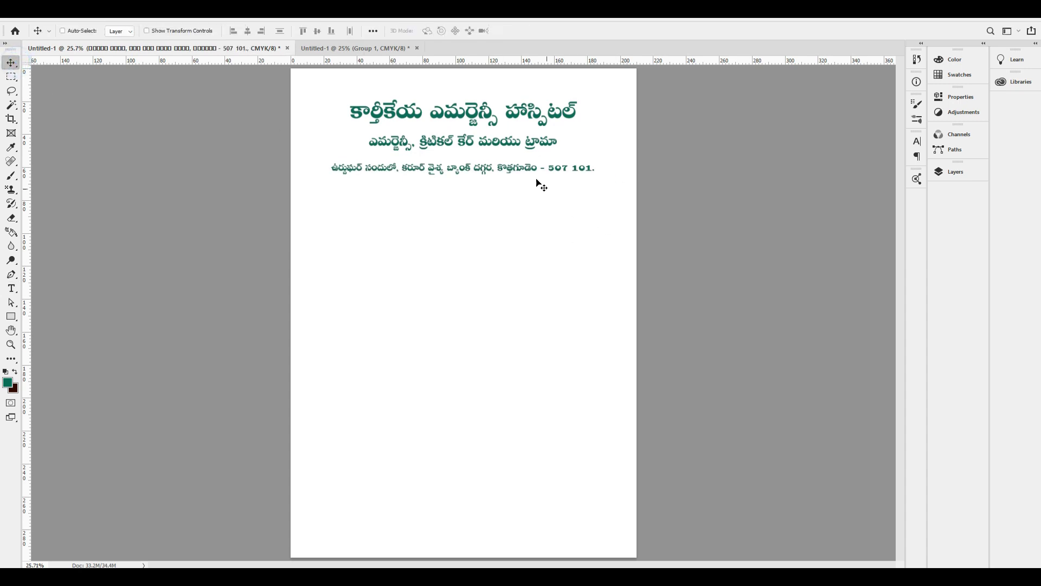
- Copy the title lower down, replace it with the doctor's Telugu name, then duplicate it below
right_click(504, 114)
click(510, 119)
drag(507, 114, 507, 228)
click(11, 288)
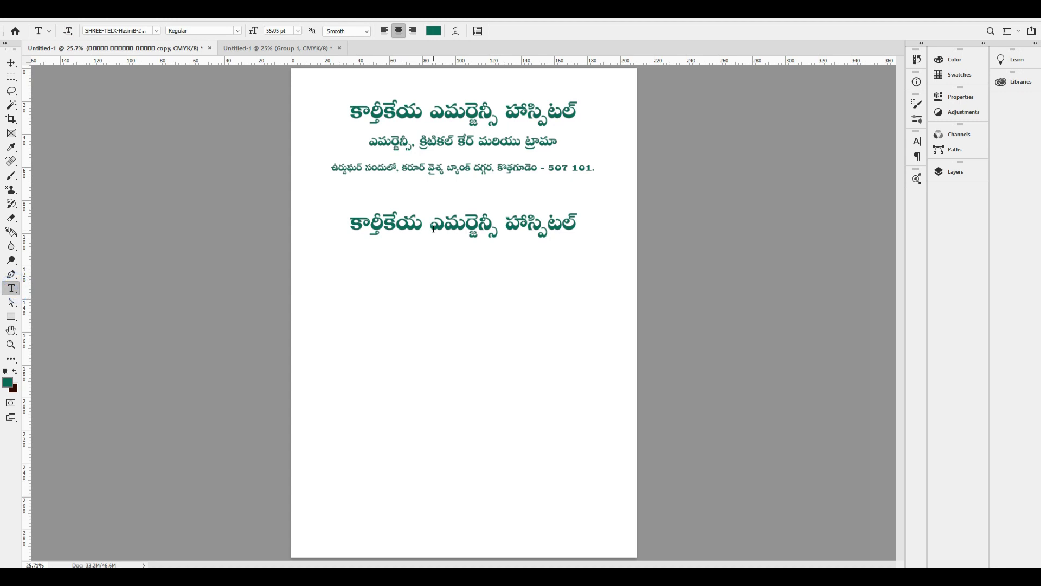
triple_click(434, 228)
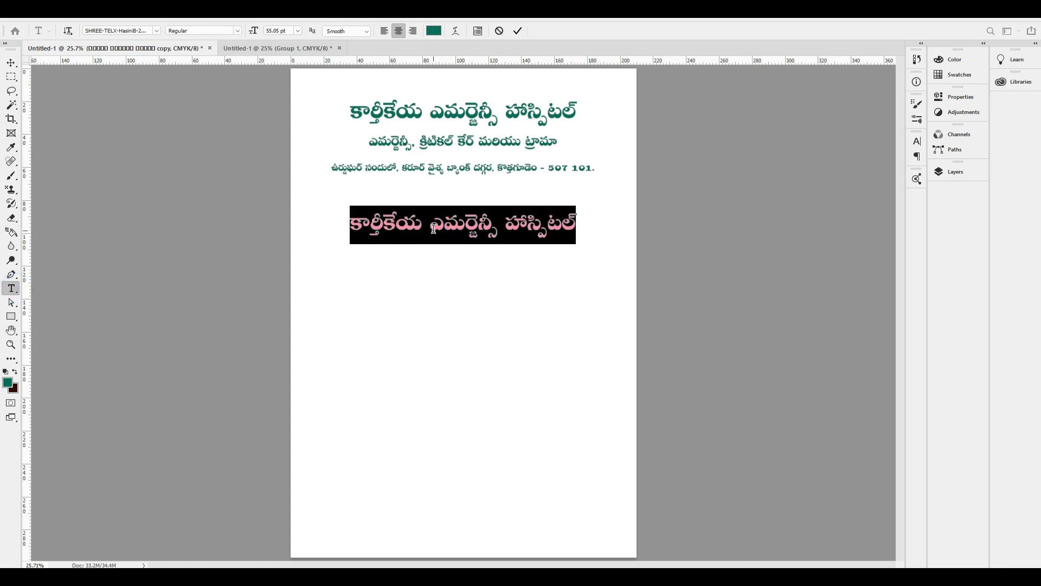
text(డా||.టి.సీ)
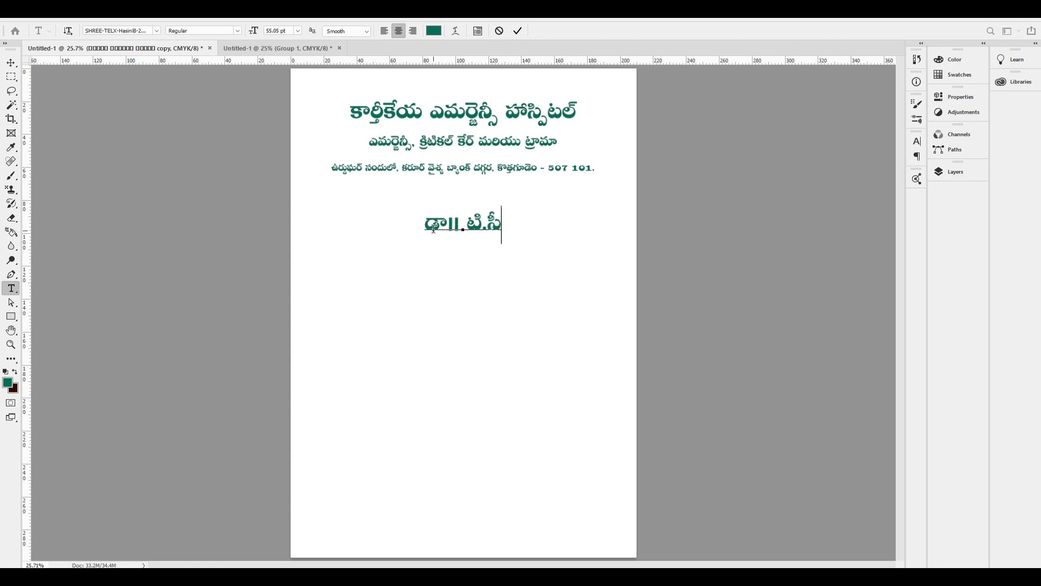
text(తారాం ప్ర)
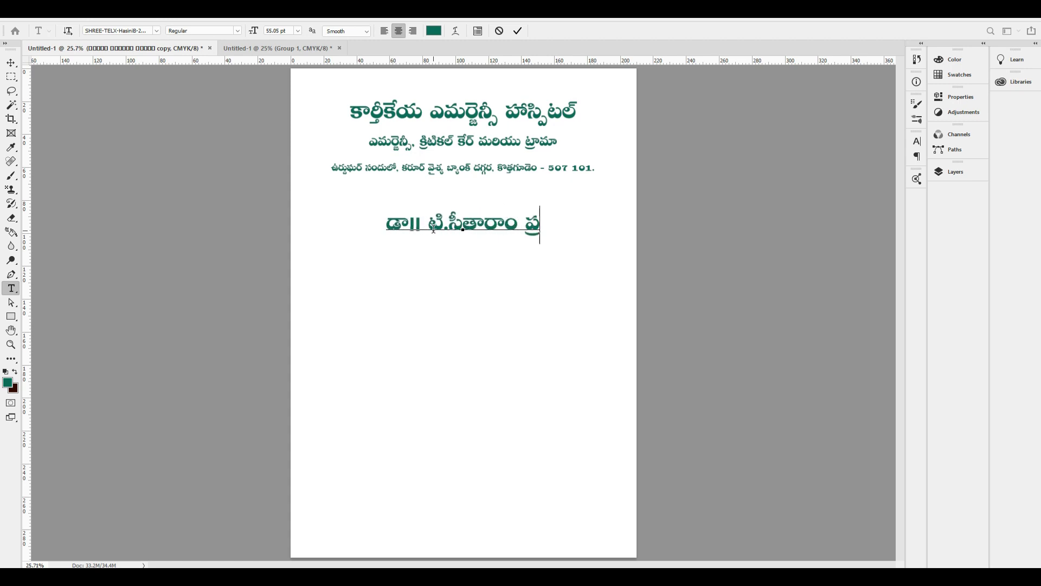
text(సాద్)
key(ctrl+Return)
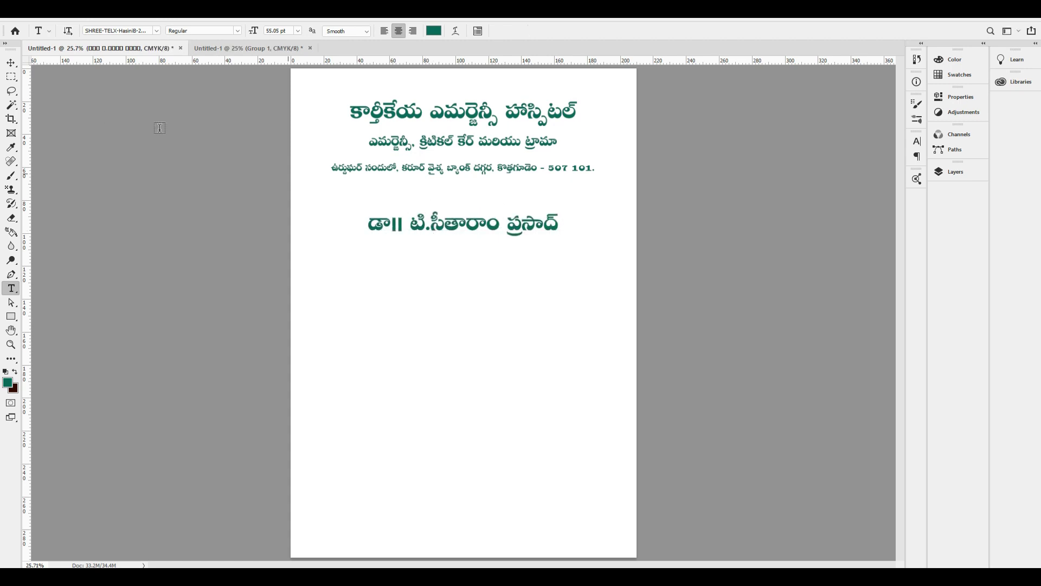
click(13, 65)
mouse_move(465, 231)
mouse_down()
mouse_move(404, 224)
mouse_move(411, 256)
mouse_move(412, 244)
mouse_up()
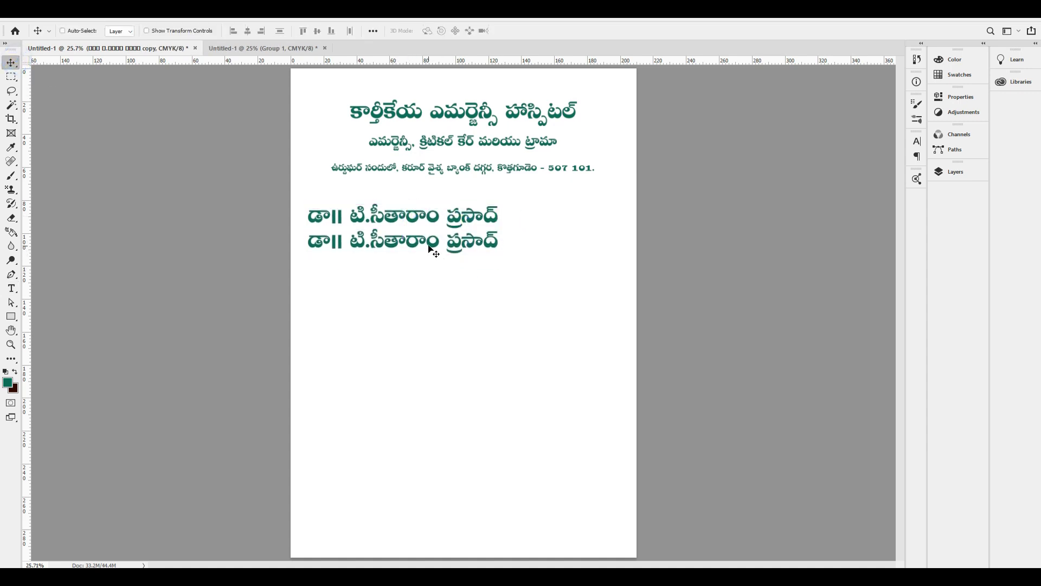
- Left-align the copied name line and retype it as 'MBBS, DA(CGM),Gold Medalist'
key(t)
click(429, 244)
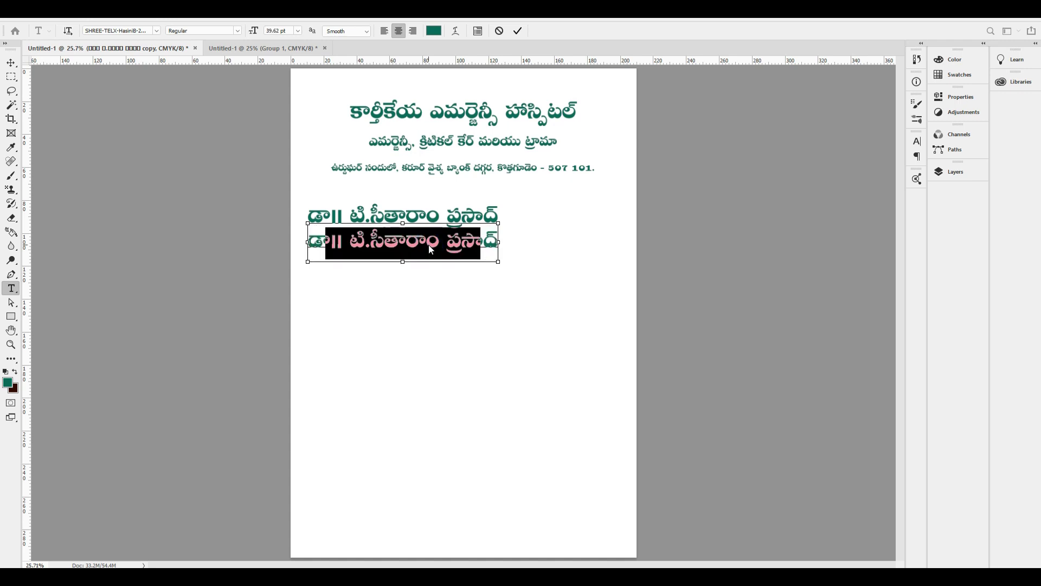
key(ctrl+alt+shift+comma)
key(ctrl+alt+shift+comma)
key(ctrl+shift+l)
text(MBBS, DA)
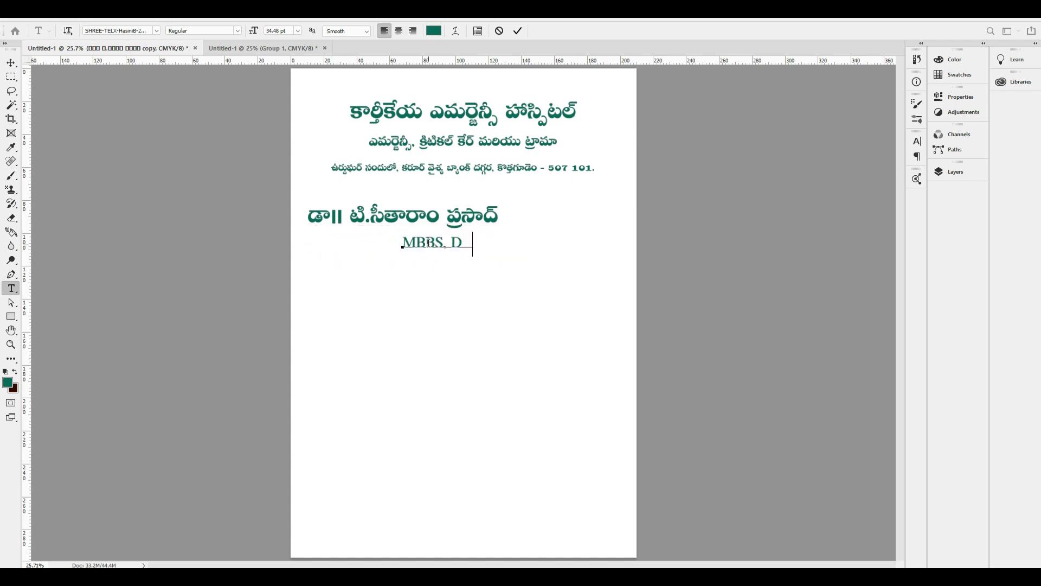
text((CGM),)
text(Gio)
key(BackSpace)
key(BackSpace)
text(old Medalist *C)
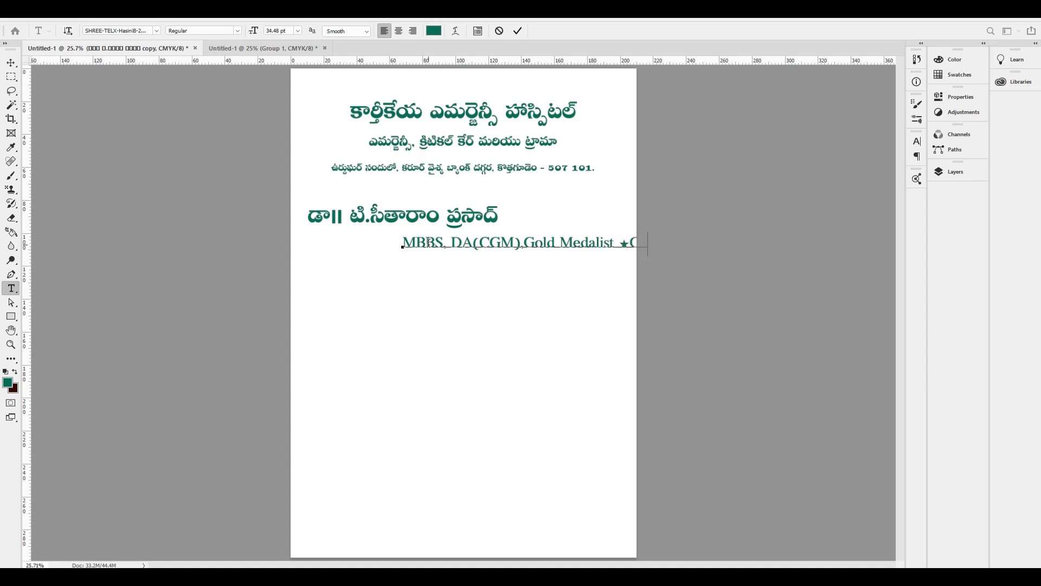
- Adjust the qualifications text size and finish it with the Gandhi Hospital reference
key(ctrl+a)
key(ctrl+shift+comma)
key(ctrl+shift+comma)
key(ctrl+shift+comma)
key(ctrl+shift+period)
key(ctrl+shift+period)
key(ctrl+shift+period)
key(End)
key(BackSpace)
key(BackSpace)
key(BackSpace)
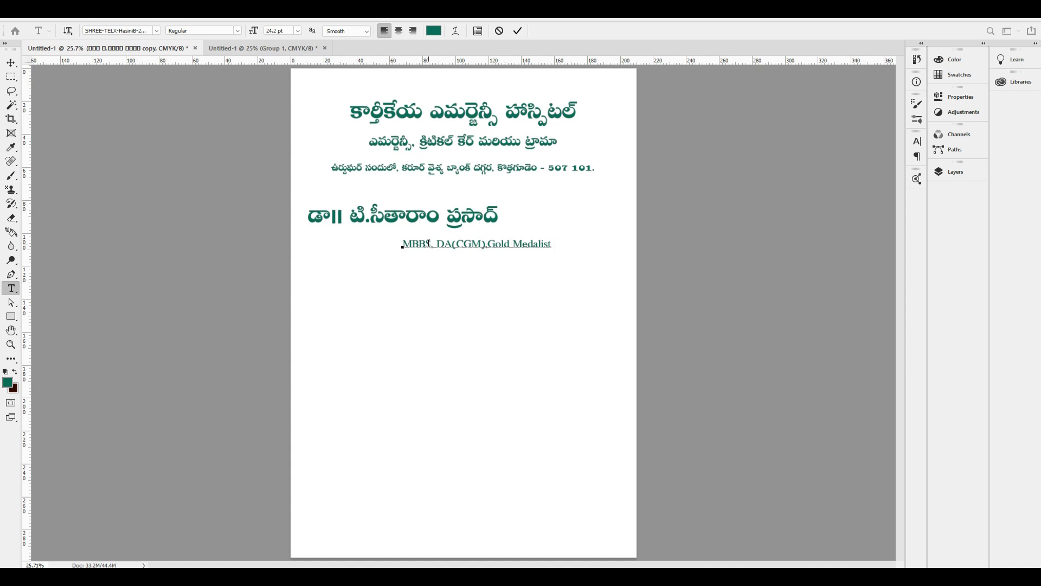
text(Gandhi Hospital))
key(ctrl+Return)
- Move the qualifications line to the left margin and reduce it to 13.92 pt
drag(453, 259, 364, 257)
triple_click(396, 244)
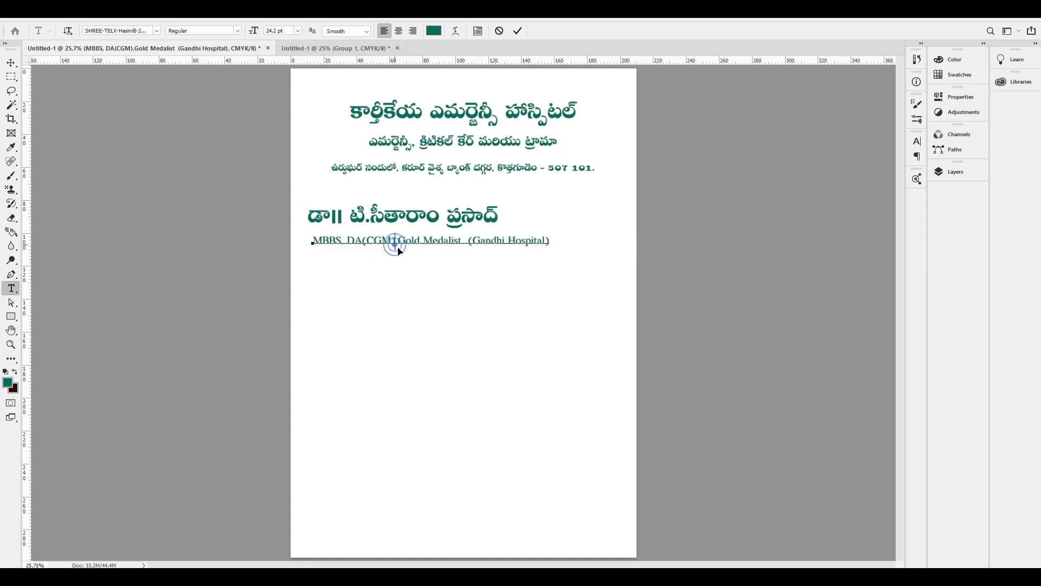
drag(401, 252, 399, 247)
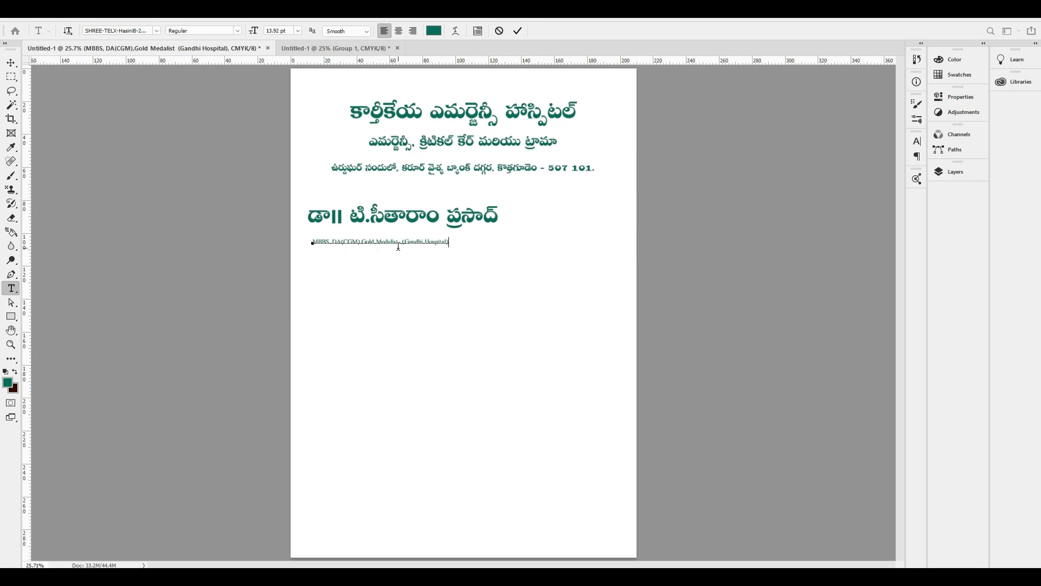
key(ctrl+Return)
key(v)
drag(425, 226, 486, 244)
- Copy the MBBS line below and replace it with Telugu physician, critical-care and emergency-medicine specialties
drag(398, 259, 400, 296)
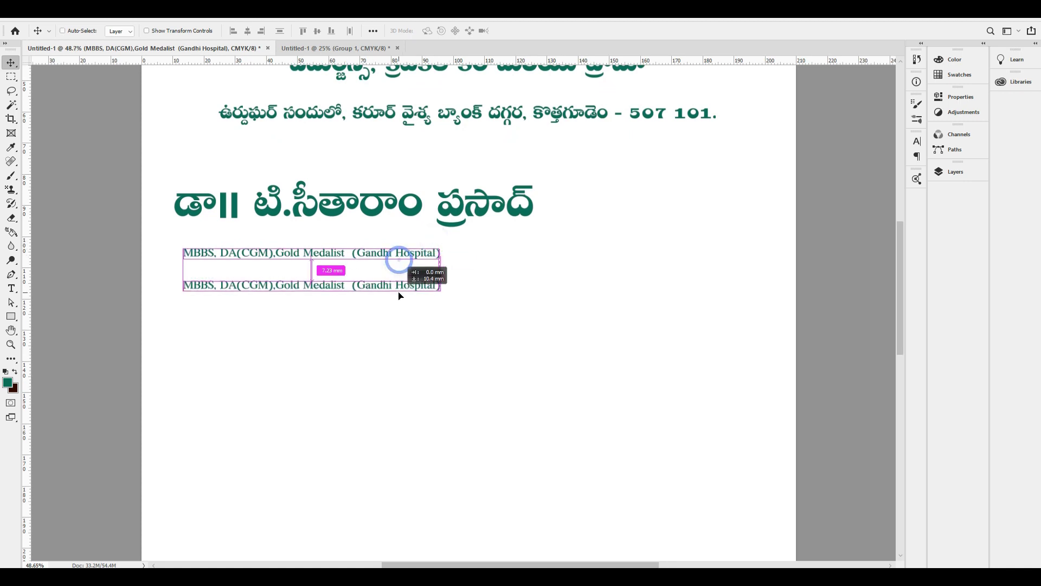
double_click(319, 286)
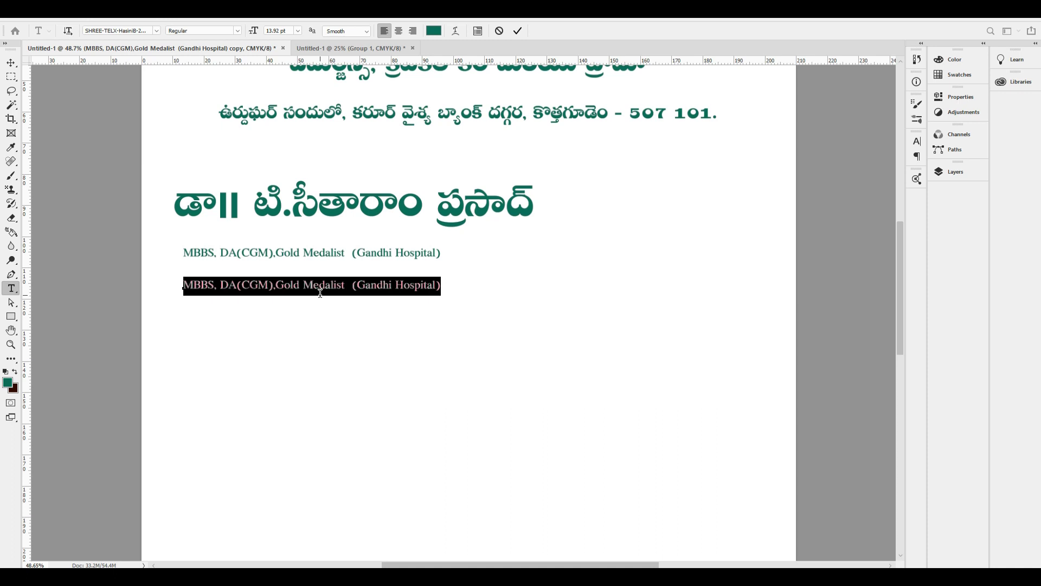
text(a)
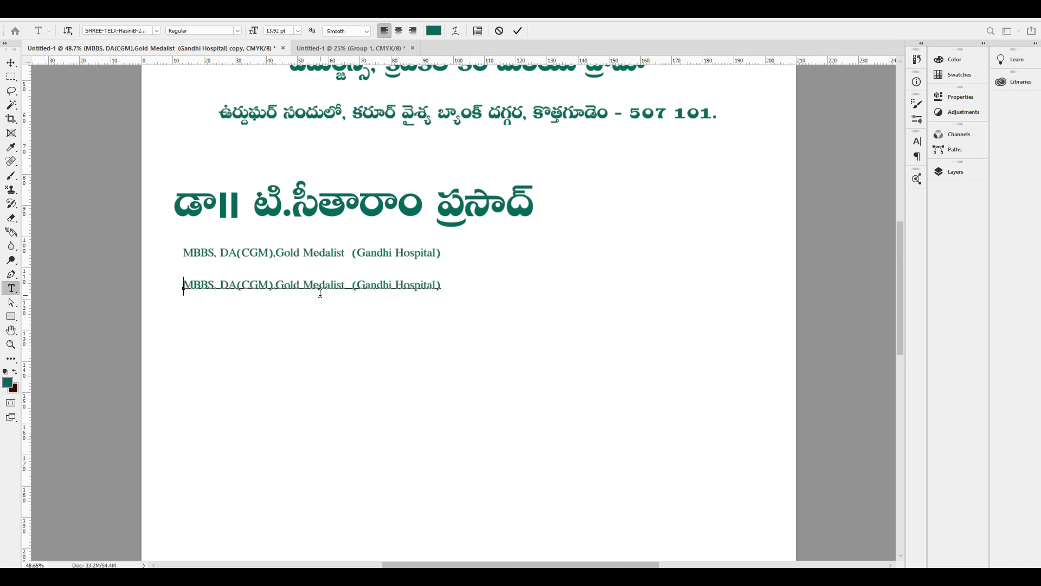
text(isad)
key(BackSpace)
text(iyan)
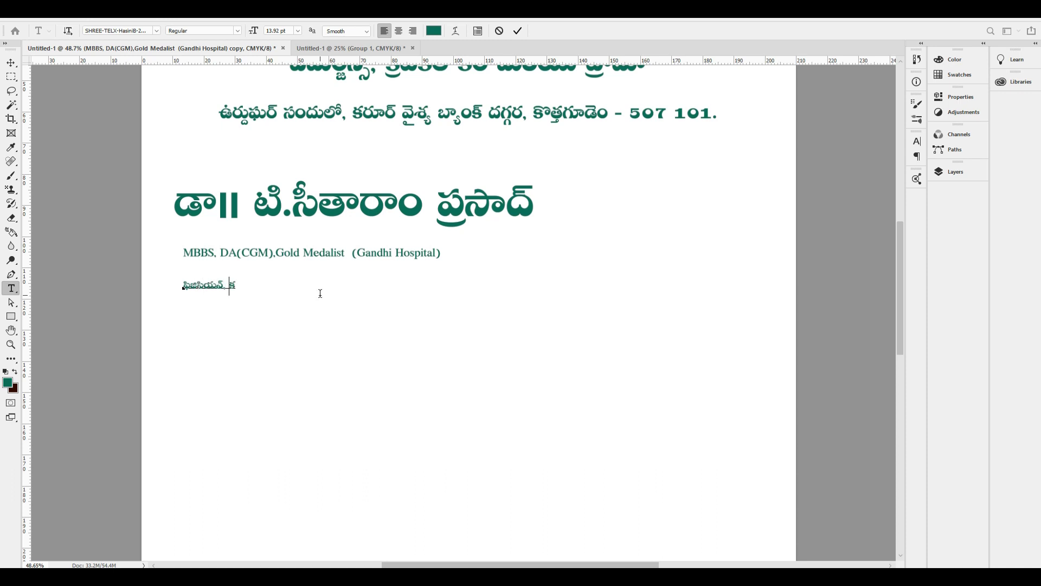
text(Tika)
text(er)
text(Shalis)
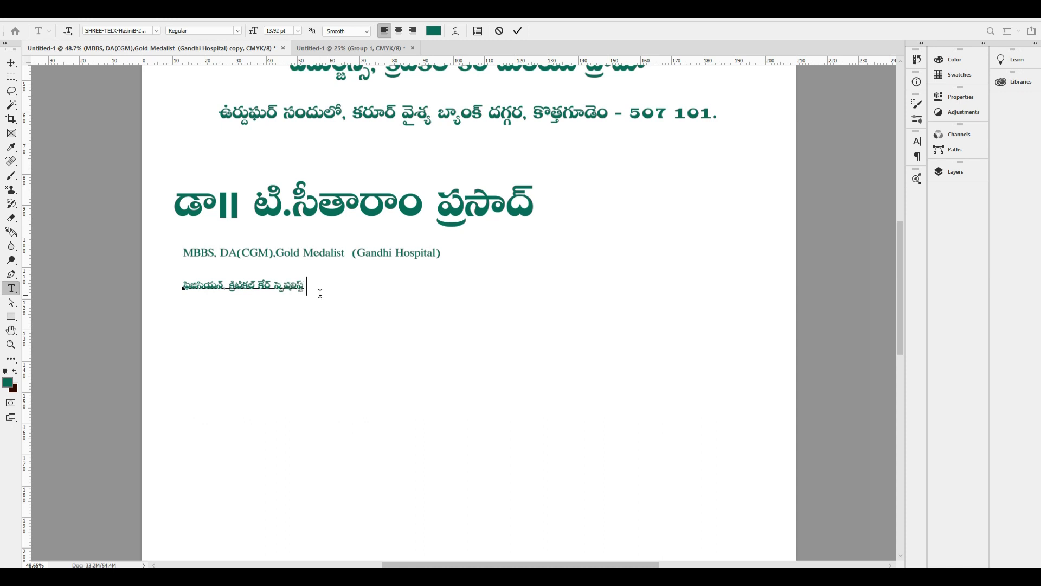
text(sara)
text( nip)
key(ctrl+Return)
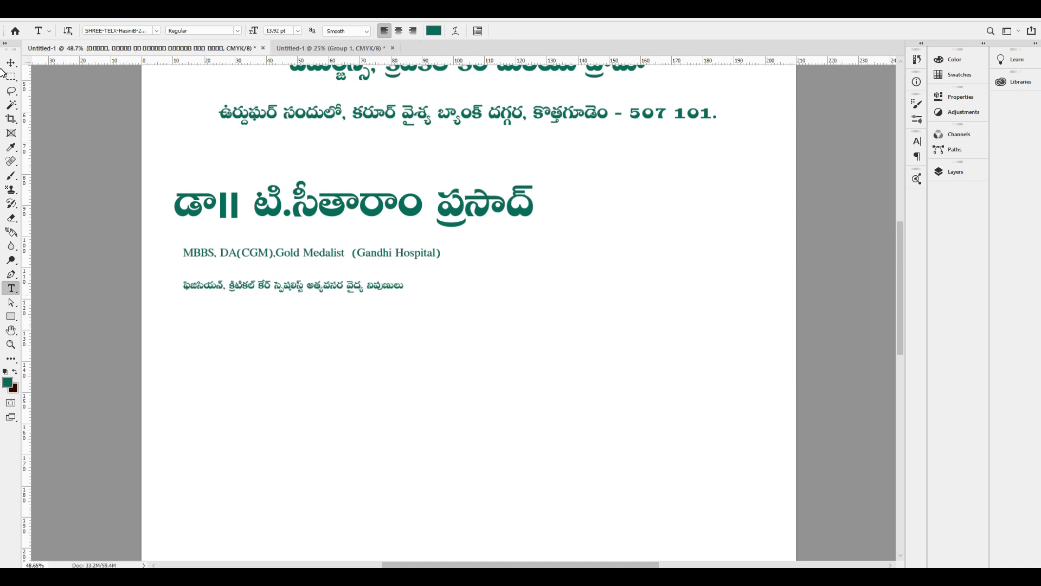
click(11, 64)
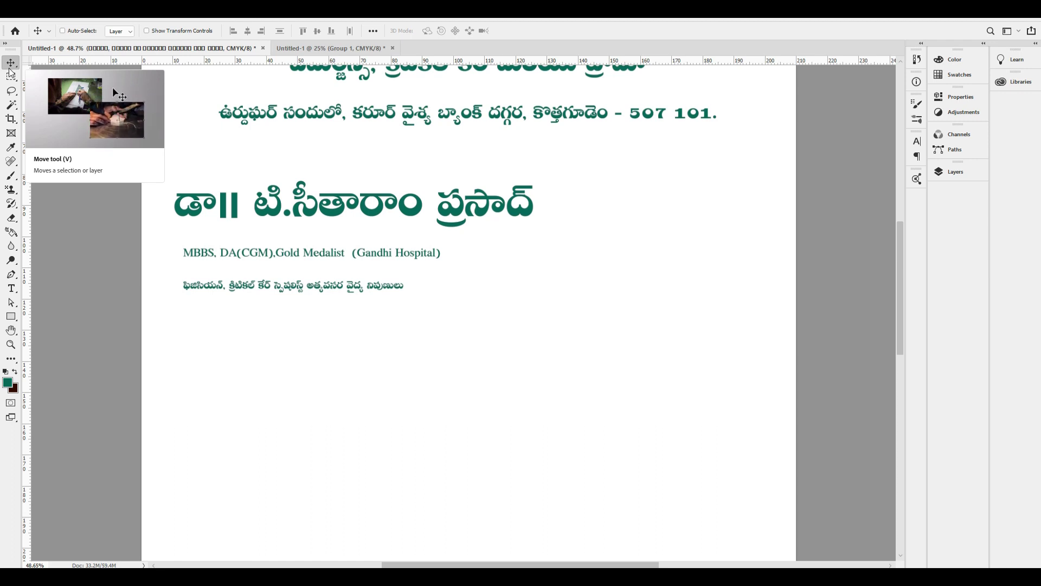
- Widen the hospital title and centre it horizontally on the page
key(ctrl+minus)
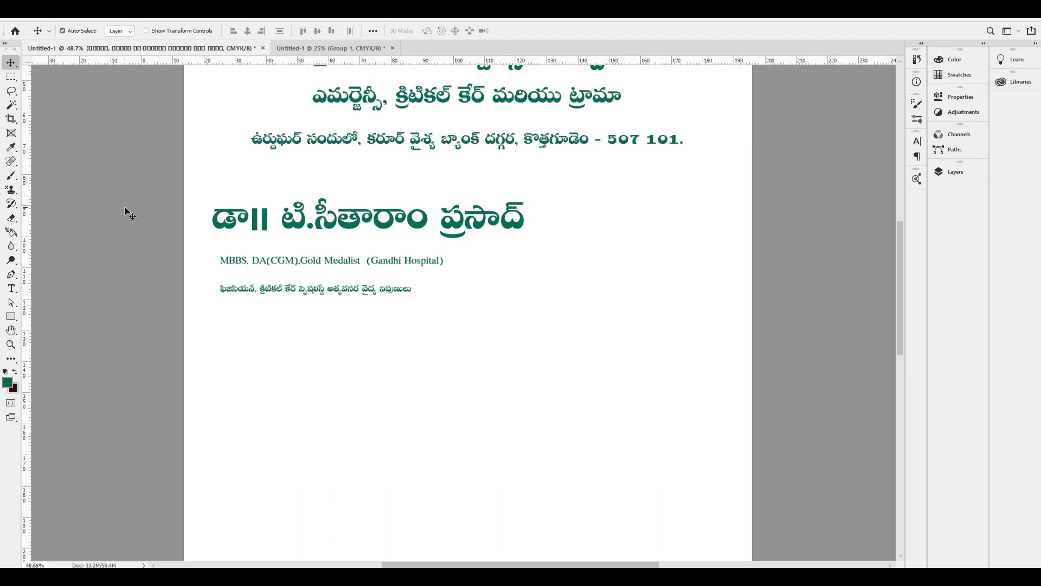
key(ctrl+minus)
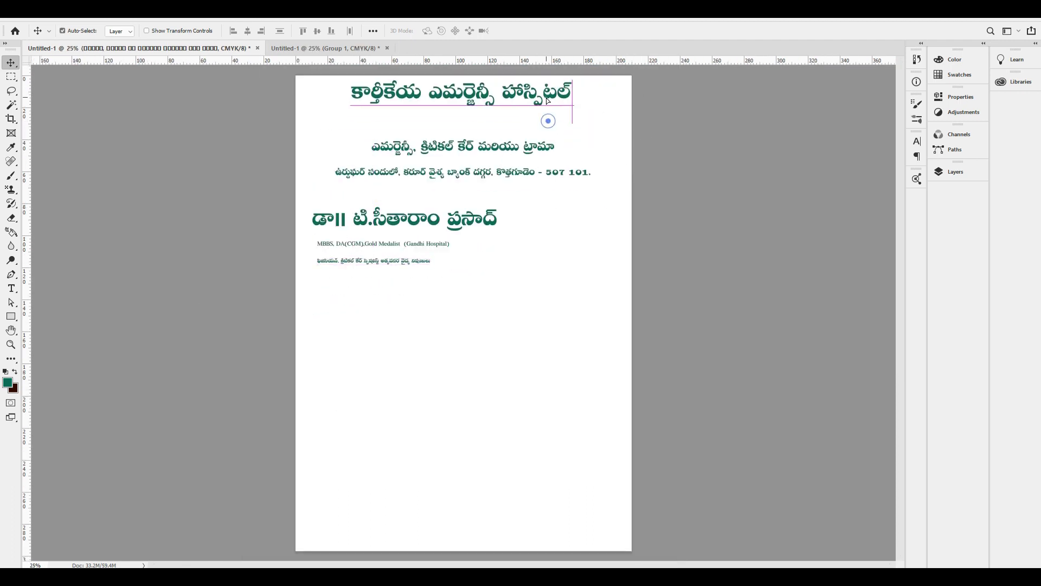
ctrl+click(553, 124)
key(ctrl+t)
drag(574, 121, 616, 120)
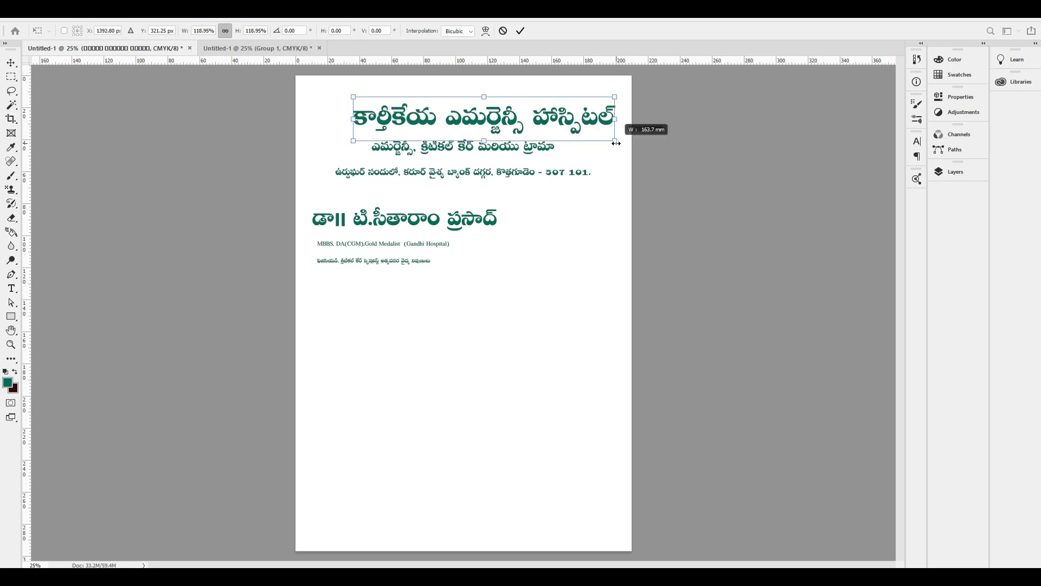
key(Return)
click(247, 30)
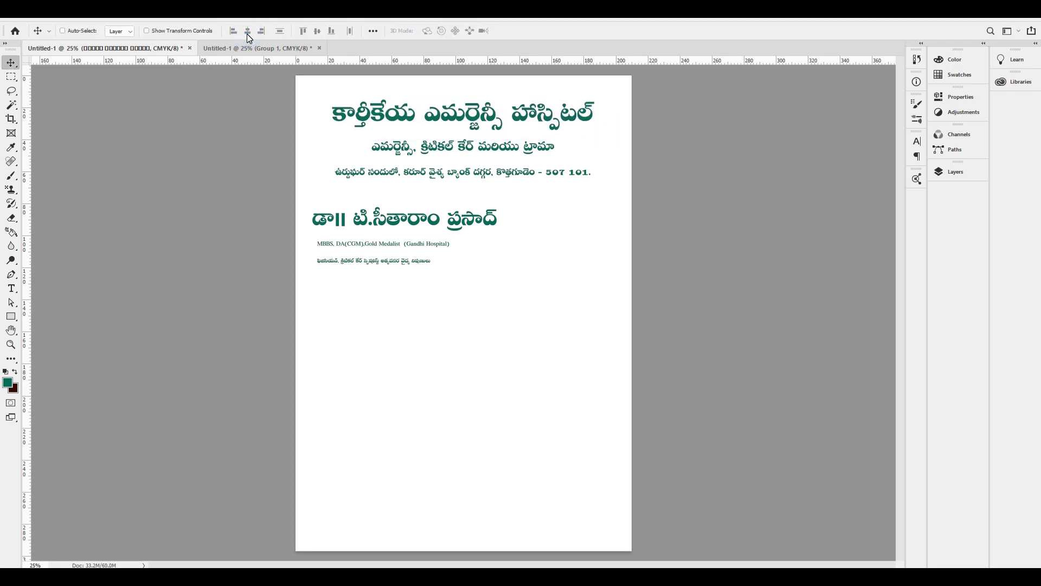
- Set the foreground colour to C0 M100 Y100 K0 and fill the title text with it
click(11, 386)
key(Tab)
text(100)
key(Tab)
text(100)
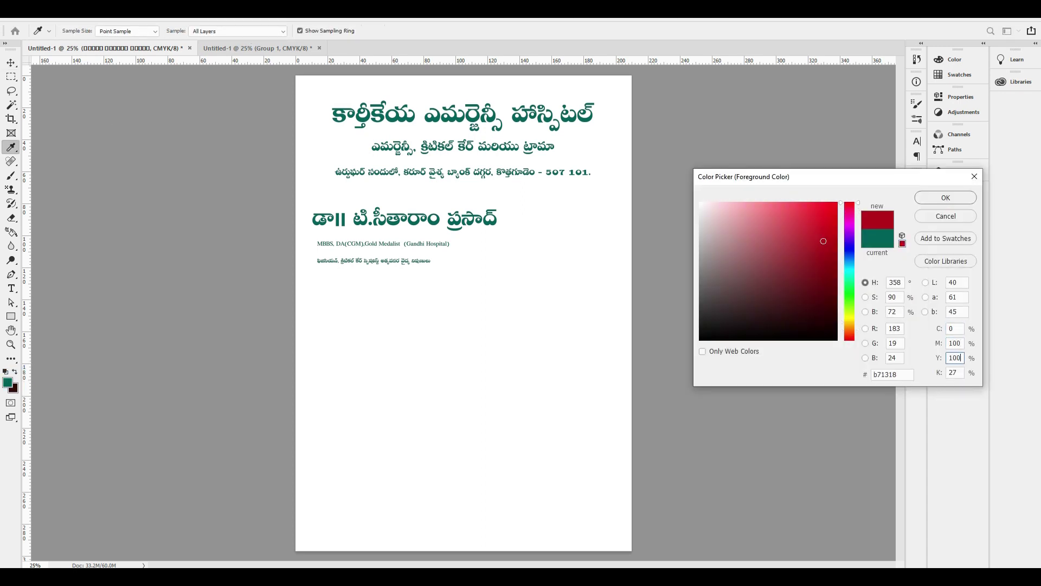
key(Tab)
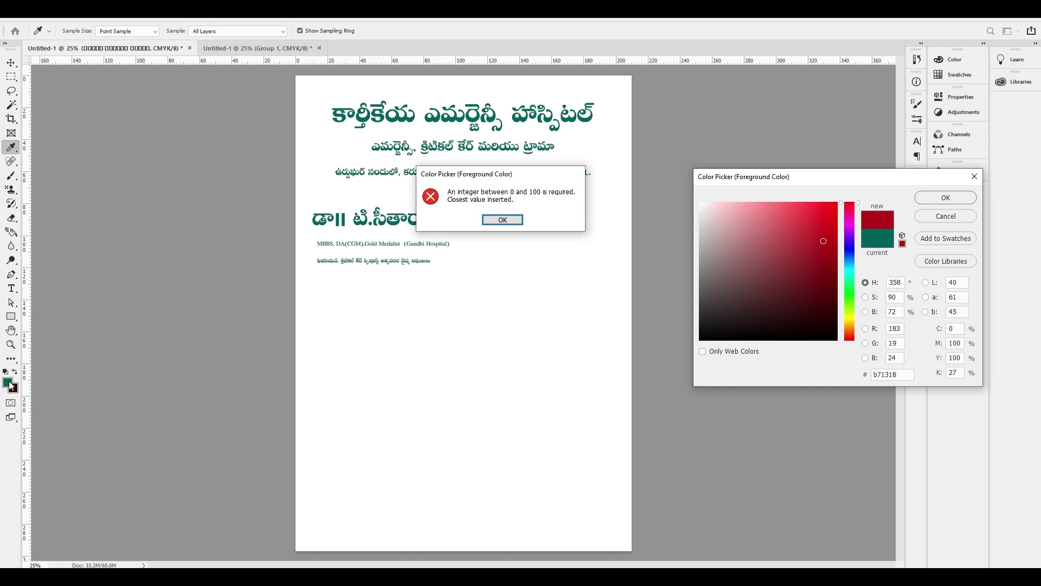
key(Return)
key(Return)
key(alt+l)
click(109, 128)
key(Escape)
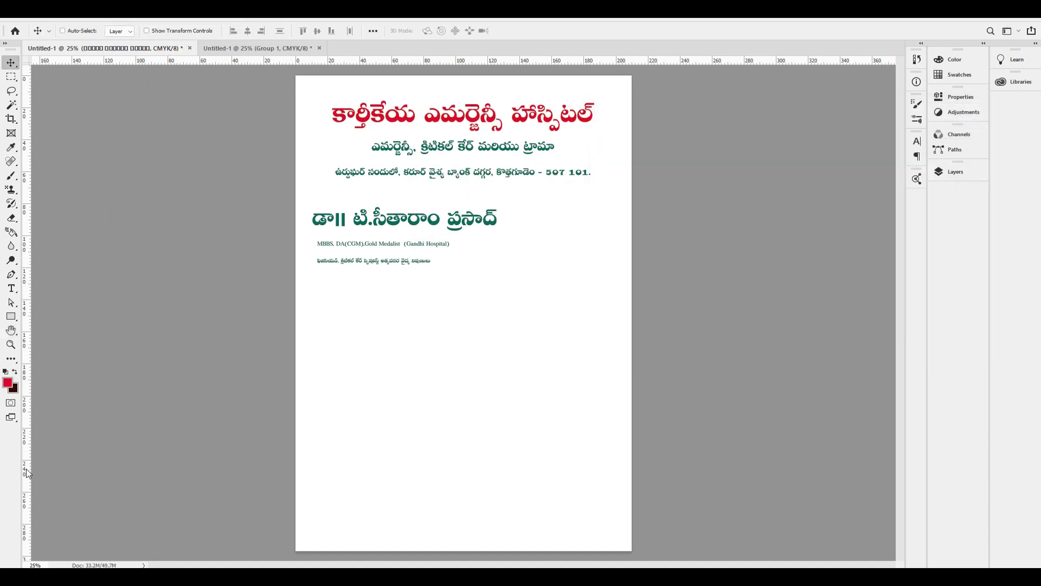
- Delete the Background layer
click(956, 171)
right_click(620, 374)
click(620, 373)
key(Delete)
- Add a teal Solid Color fill layer and lower its opacity to 10%
click(863, 448)
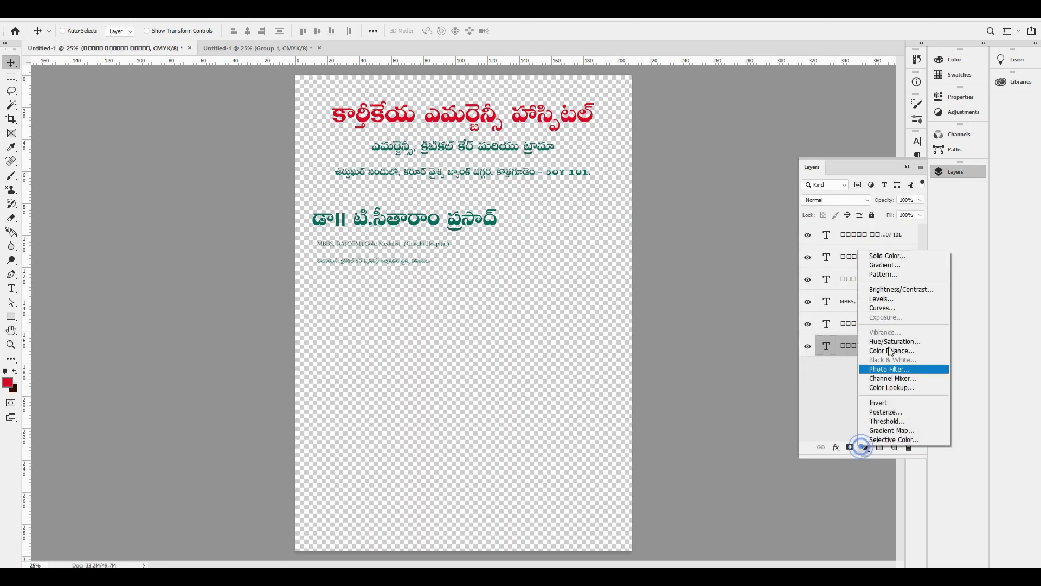
key(Escape)
click(866, 448)
click(903, 253)
key(Tab)
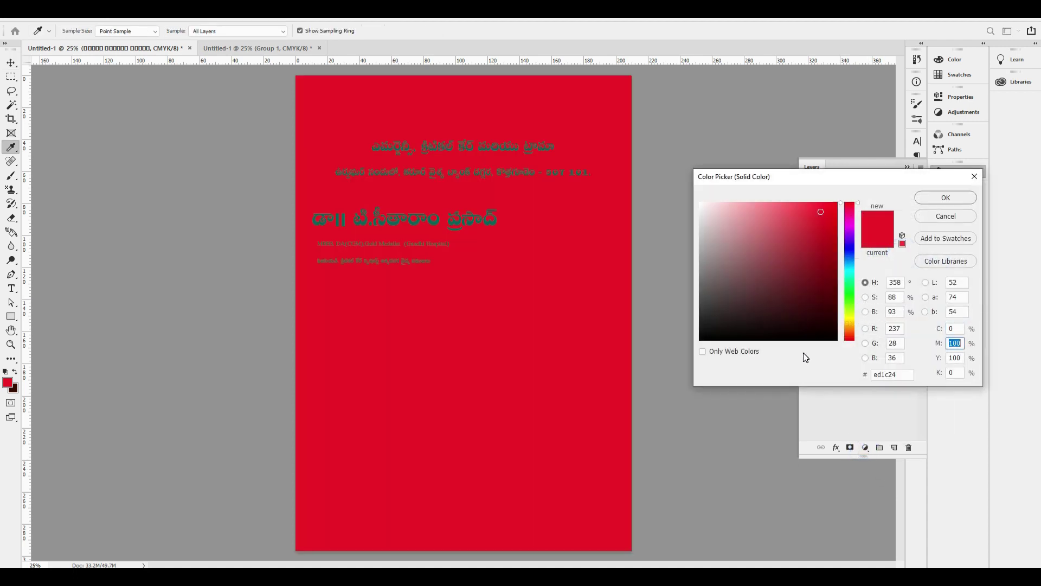
key(shift+Tab)
text(100)
key(Tab)
text(0)
key(Tab)
text(50)
key(Return)
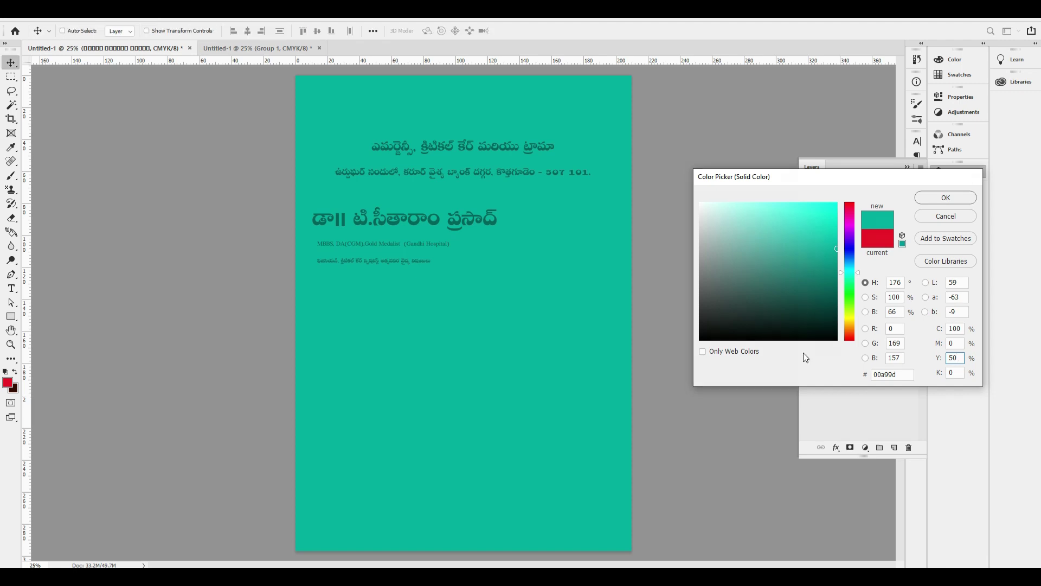
key(1)
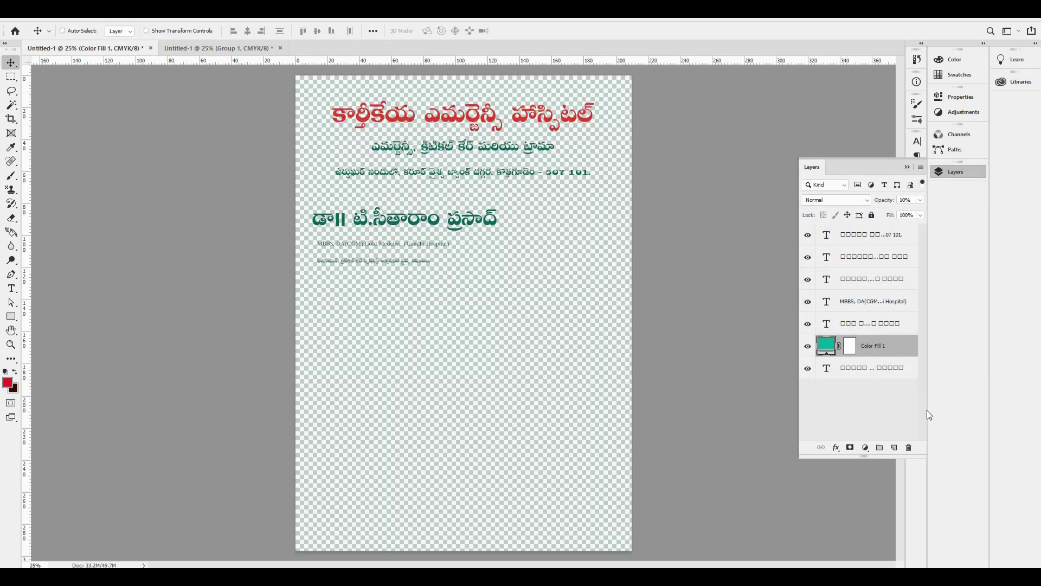
- Add a white Solid Color fill layer and move it to the bottom of the layer stack
click(865, 448)
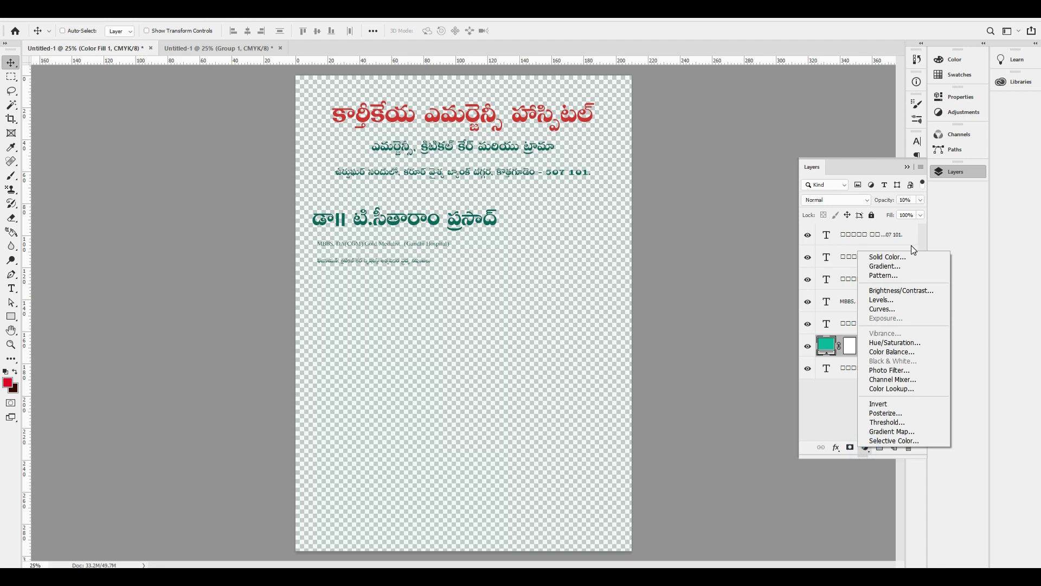
click(894, 266)
key(Escape)
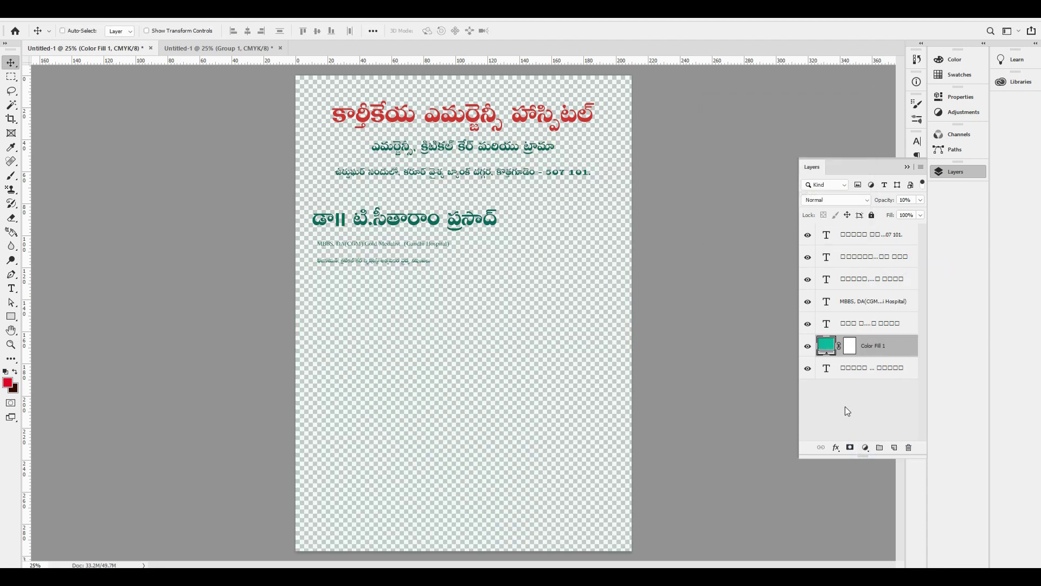
click(867, 452)
click(897, 259)
click(625, 140)
click(700, 203)
click(945, 197)
drag(873, 345, 873, 398)
key(v)
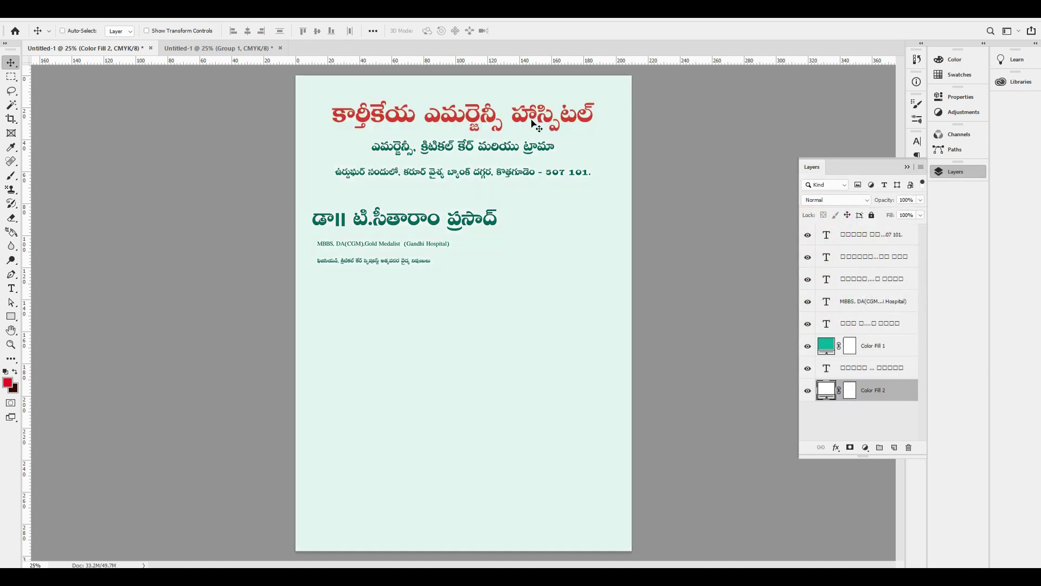
click(871, 351)
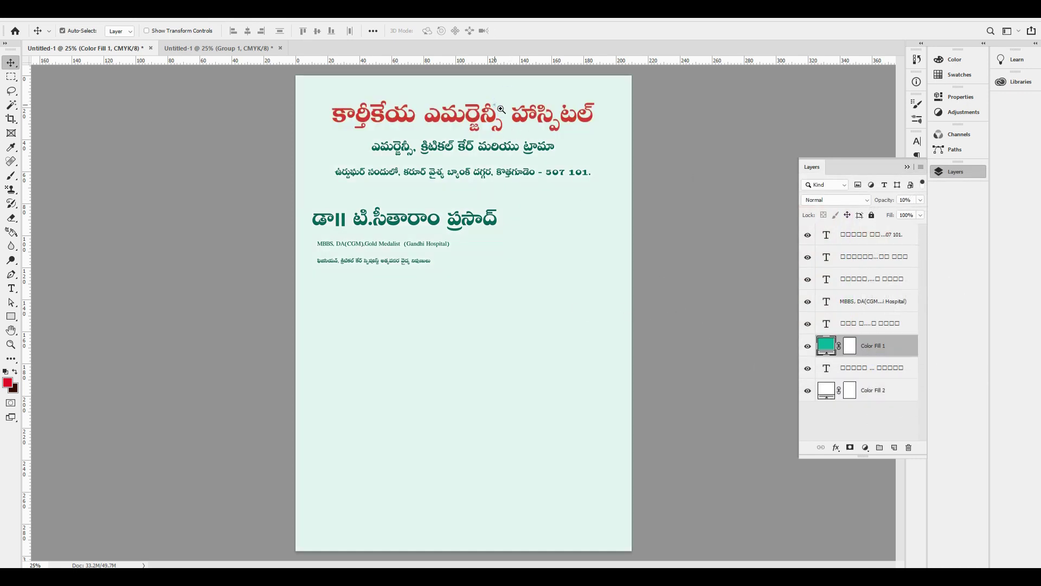
- Give the red title a 5 px white Stroke positioned outside the letters
scroll(545, 233, up, 3)
scroll(544, 234, up, 3)
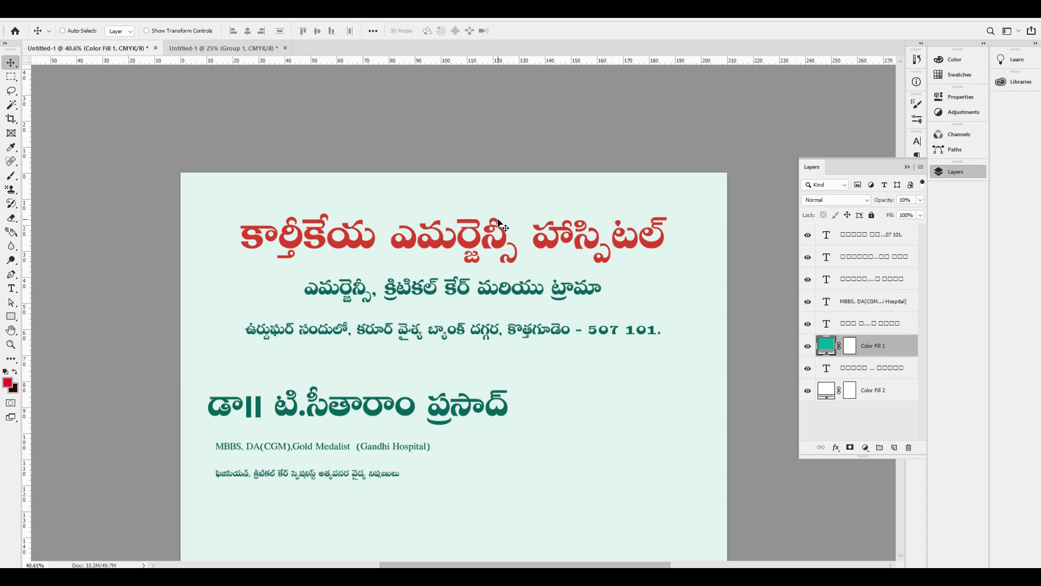
key(ctrl)
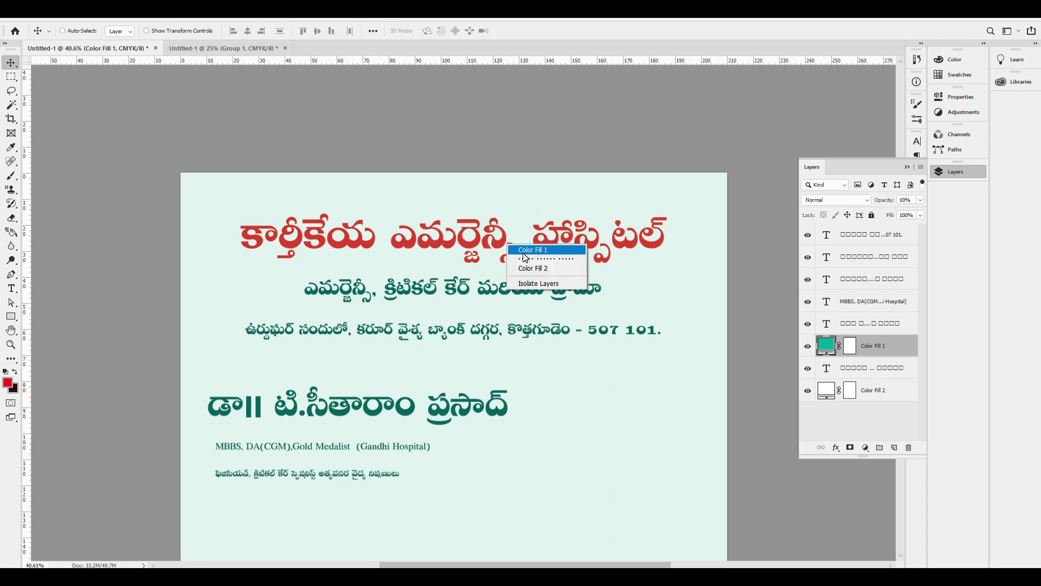
drag(499, 227, 501, 205)
key(ctrl+z)
key(alt+l)
key(y)
key(k)
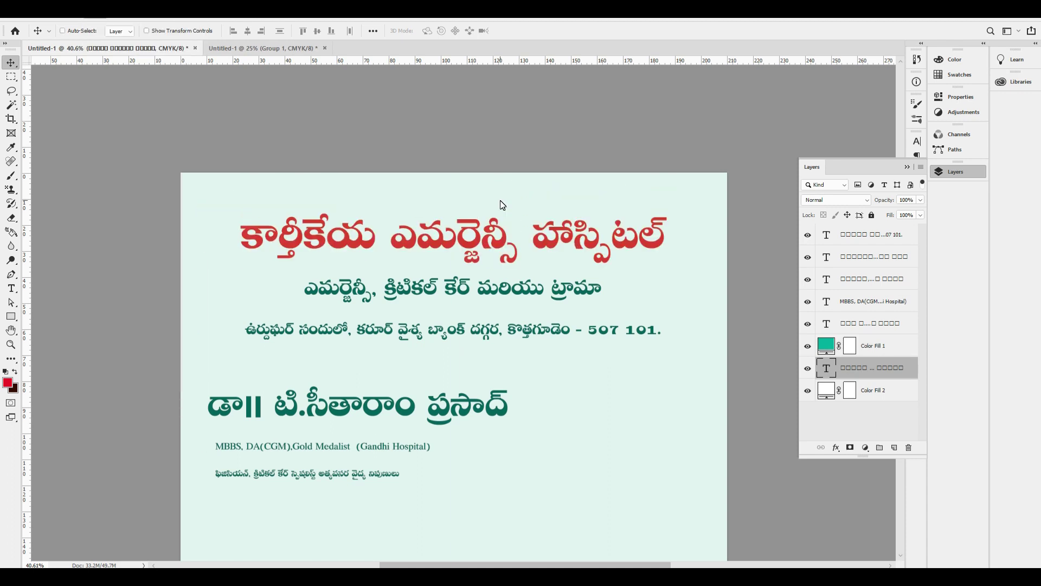
click(795, 161)
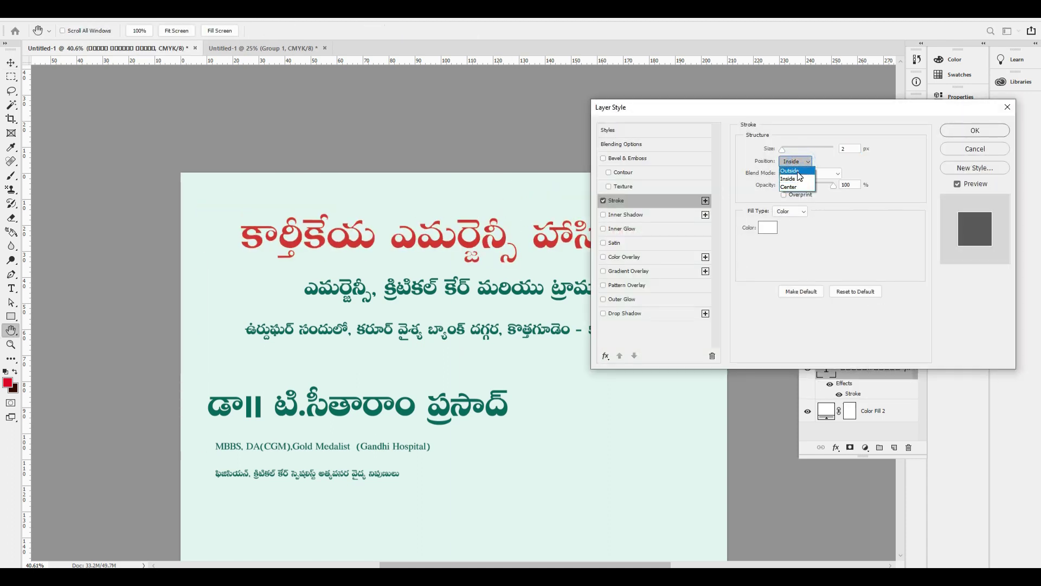
click(786, 154)
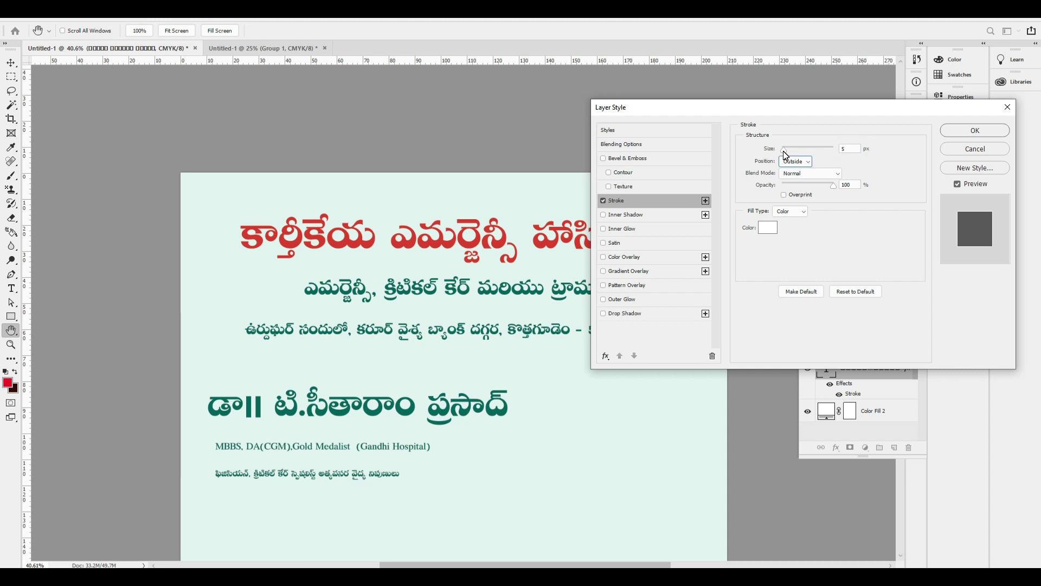
text(5)
key(Return)
- Add a teal Drop Shadow to the title with distance 22 and reduced opacity
scroll(752, 144, up, 2)
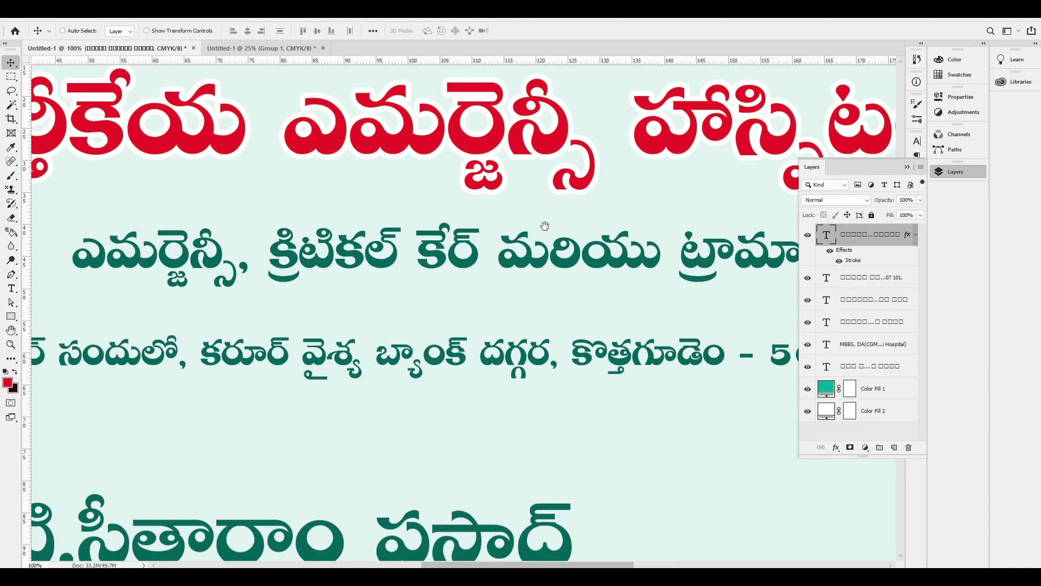
scroll(539, 221, up, 1)
key(alt+l)
double_click(853, 260)
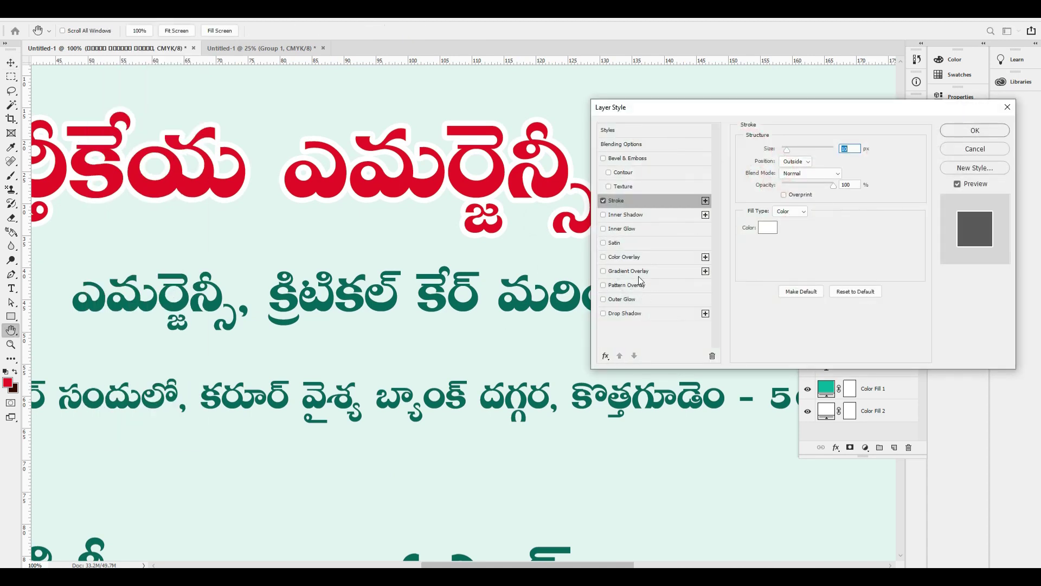
click(627, 313)
drag(815, 164, 843, 163)
click(860, 153)
click(517, 298)
key(Return)
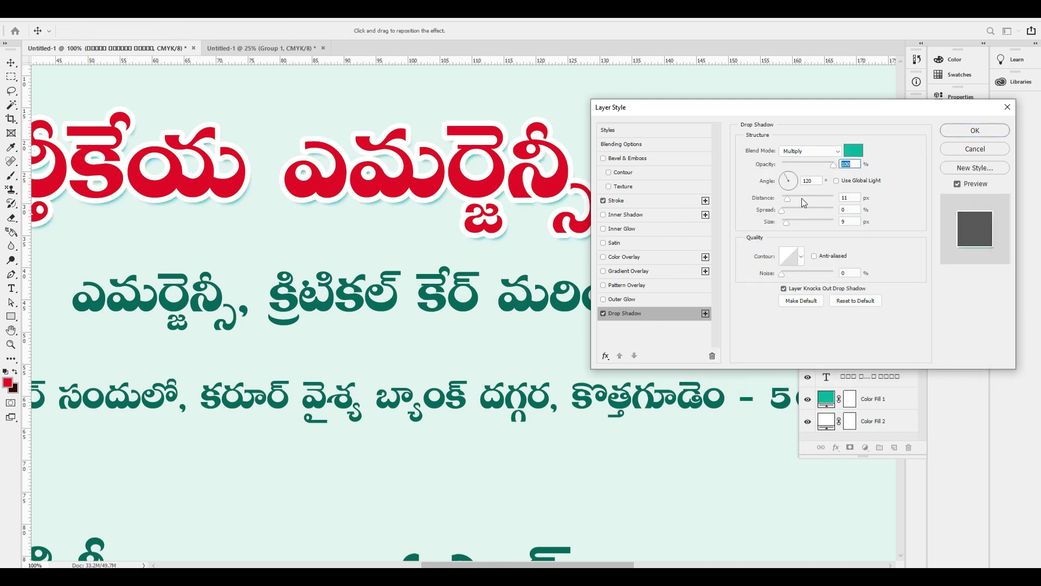
drag(802, 197, 794, 196)
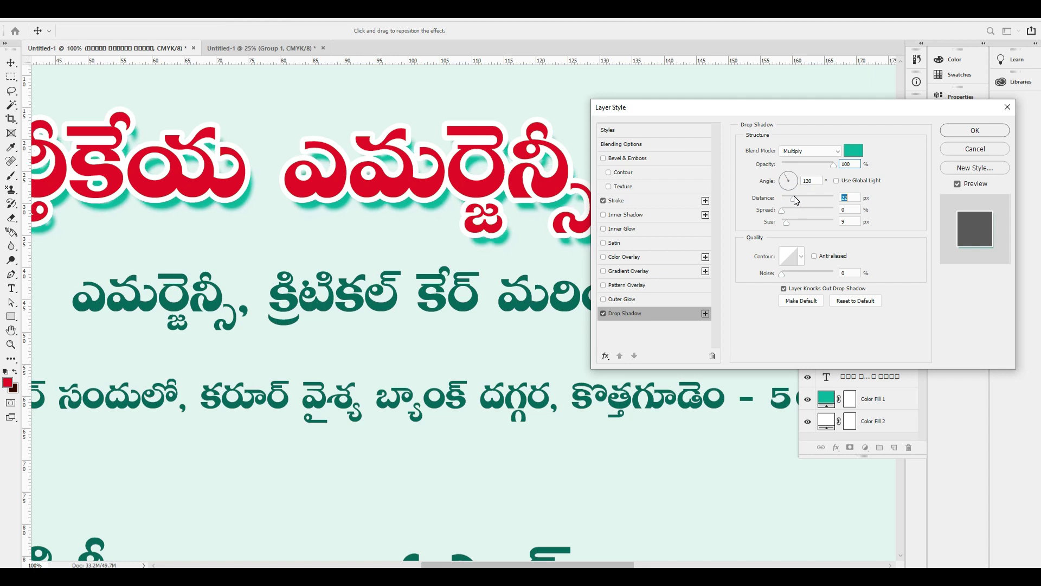
drag(833, 169, 811, 164)
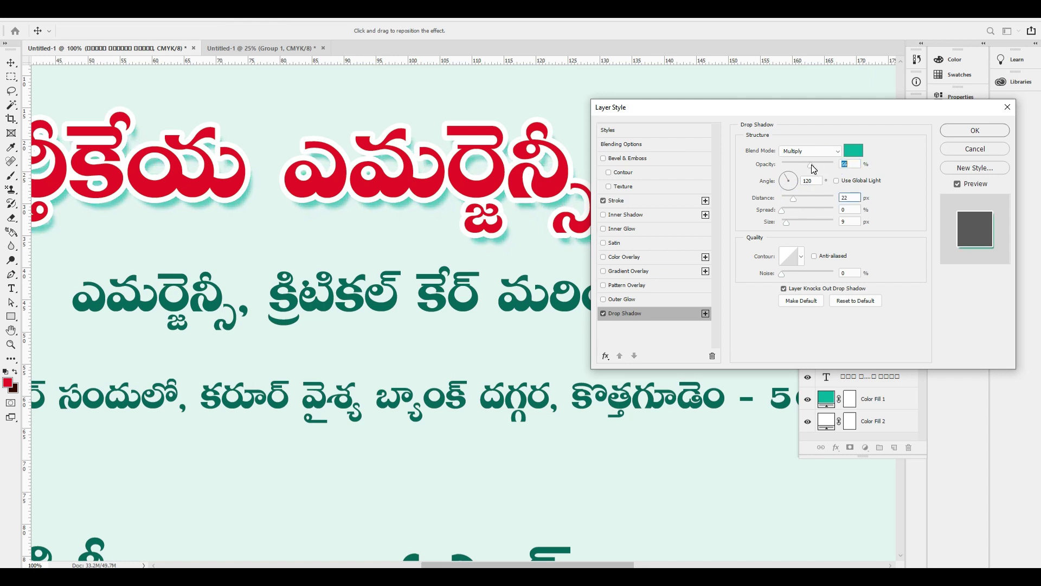
key(Return)
key(ctrl+minus)
key(ctrl+0)
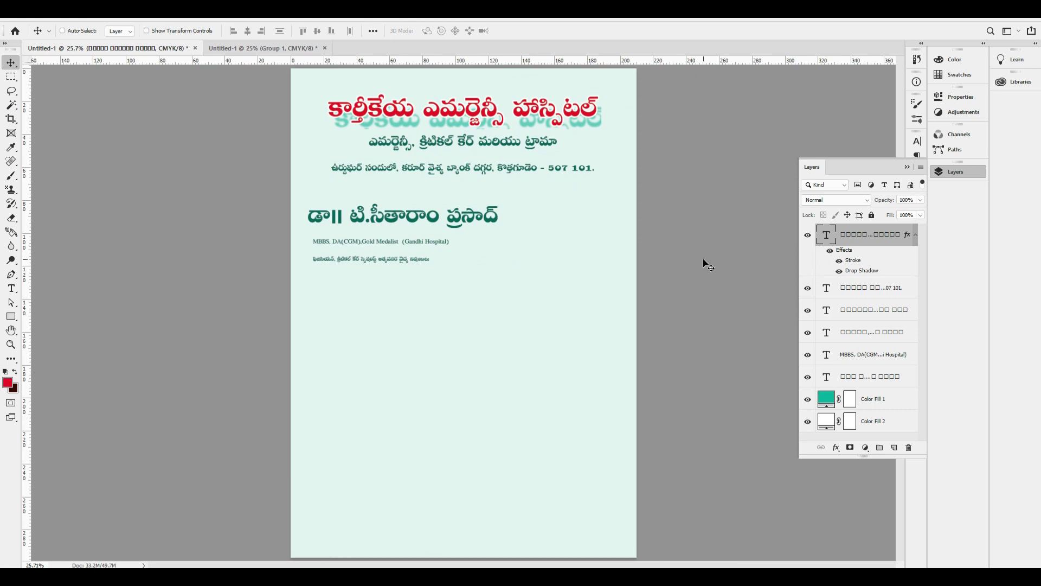
- Draw a rectangle bar over the subtitle line and centre it horizontally on the page
scroll(482, 114, up, 3)
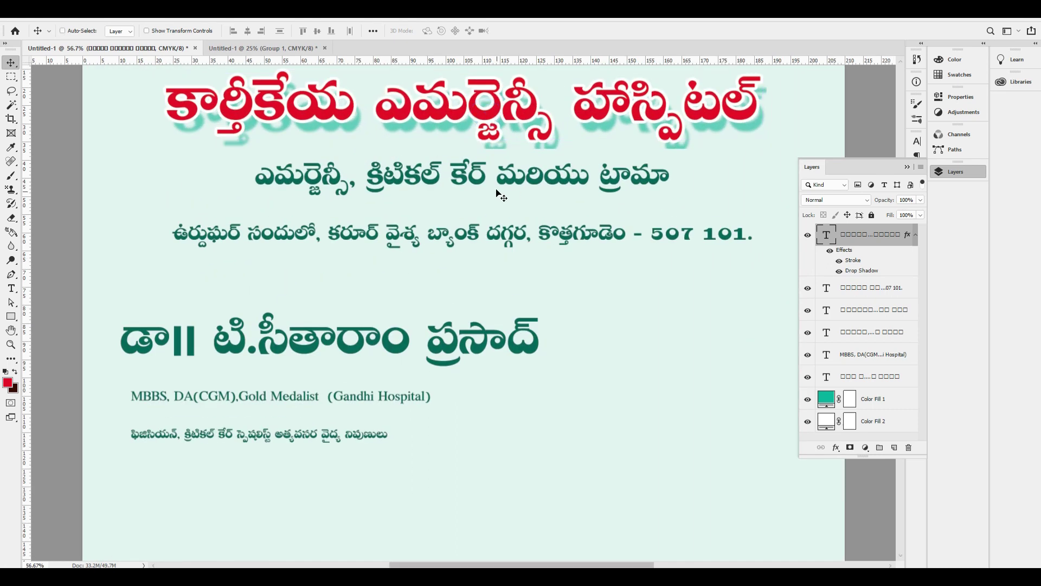
ctrl+click(497, 195)
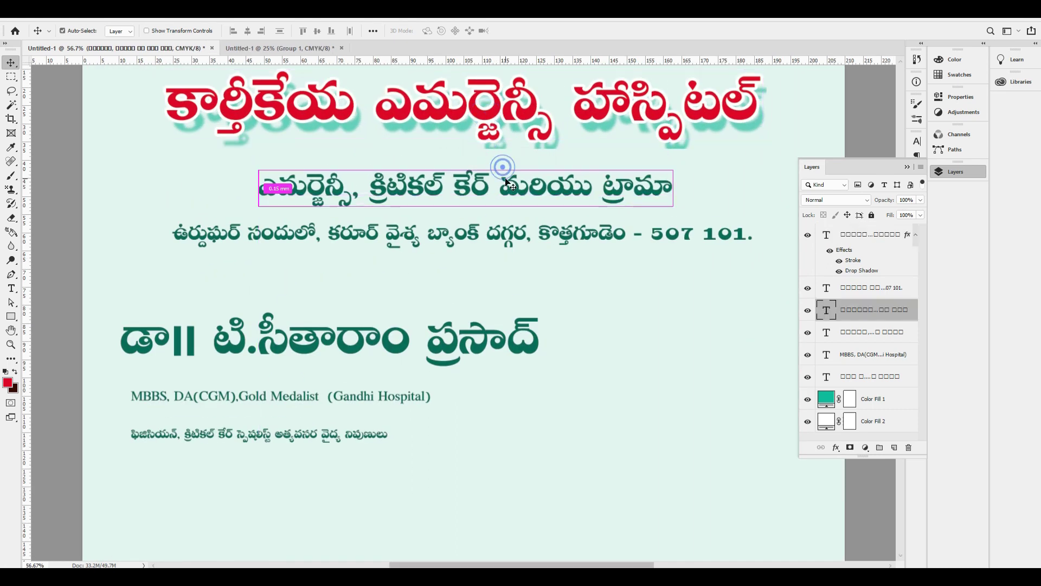
click(11, 318)
drag(239, 154, 699, 196)
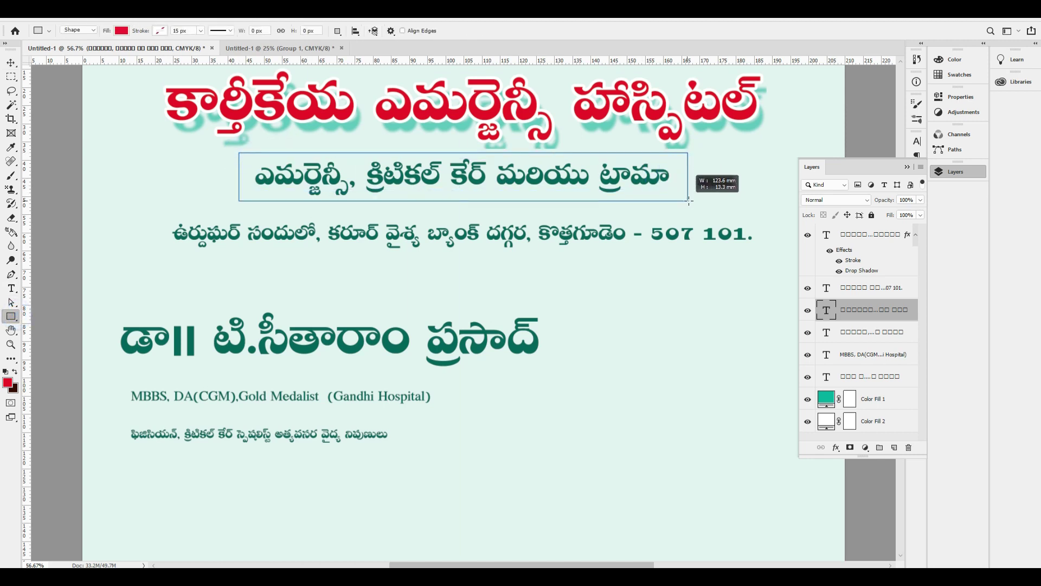
click(11, 62)
click(247, 31)
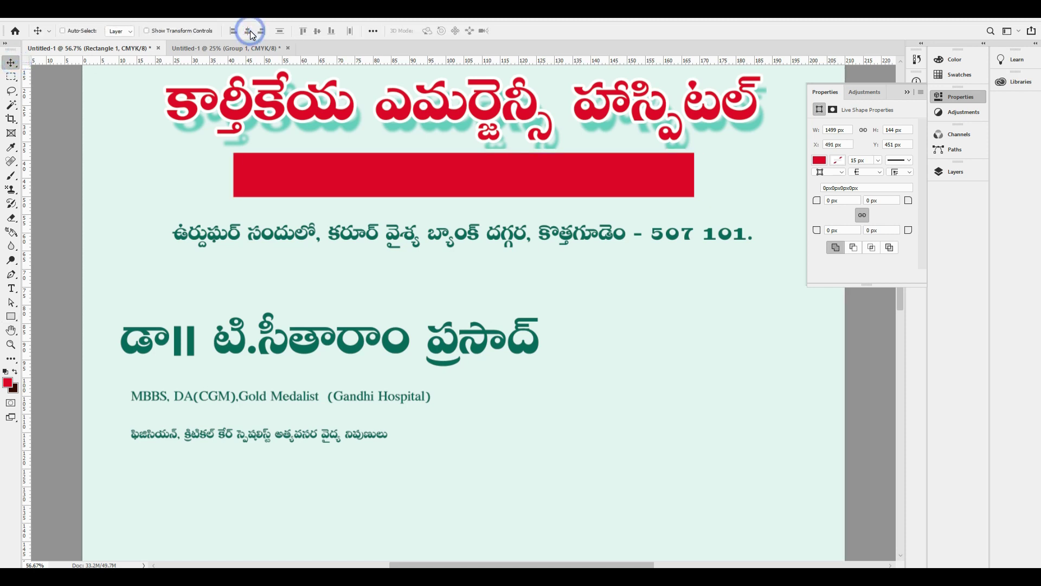
- Fill the bar with dark blue C100 M100 Y0 K0
key(i)
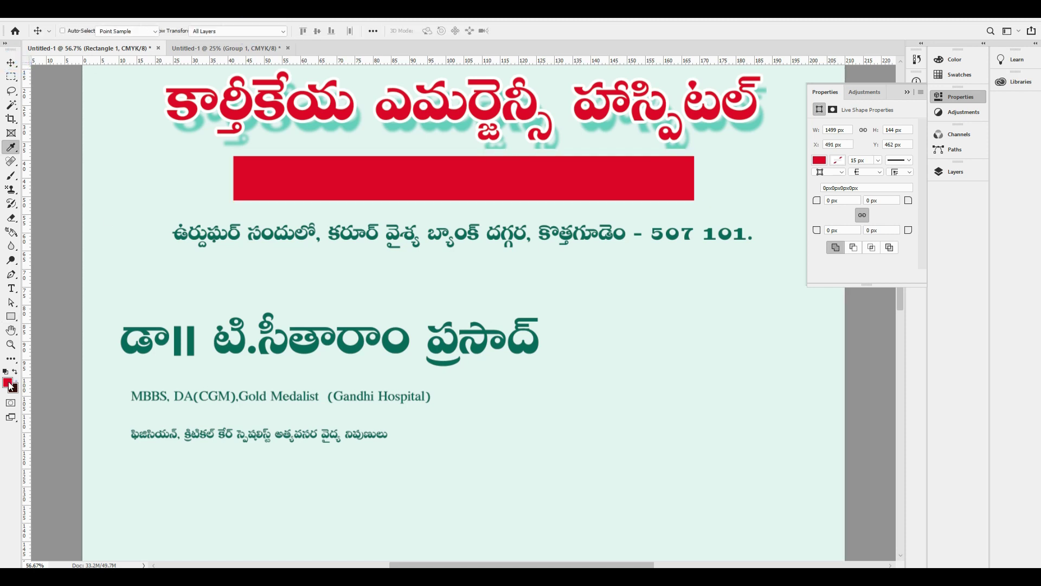
click(8, 382)
double_click(954, 329)
text(100)
key(Tab)
key(Tab)
text(0)
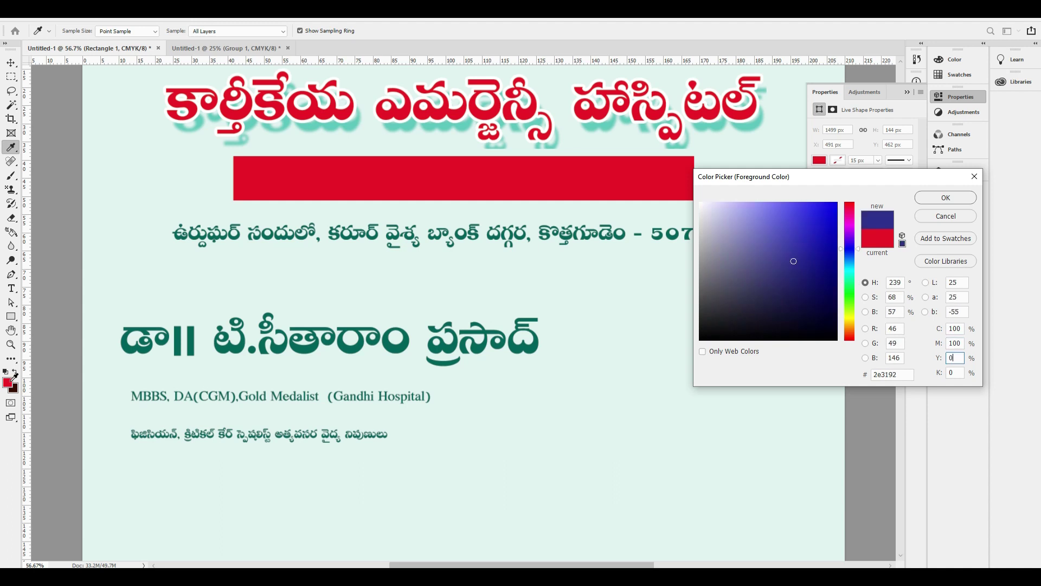
key(Return)
key(v)
key(alt+BackSpace)
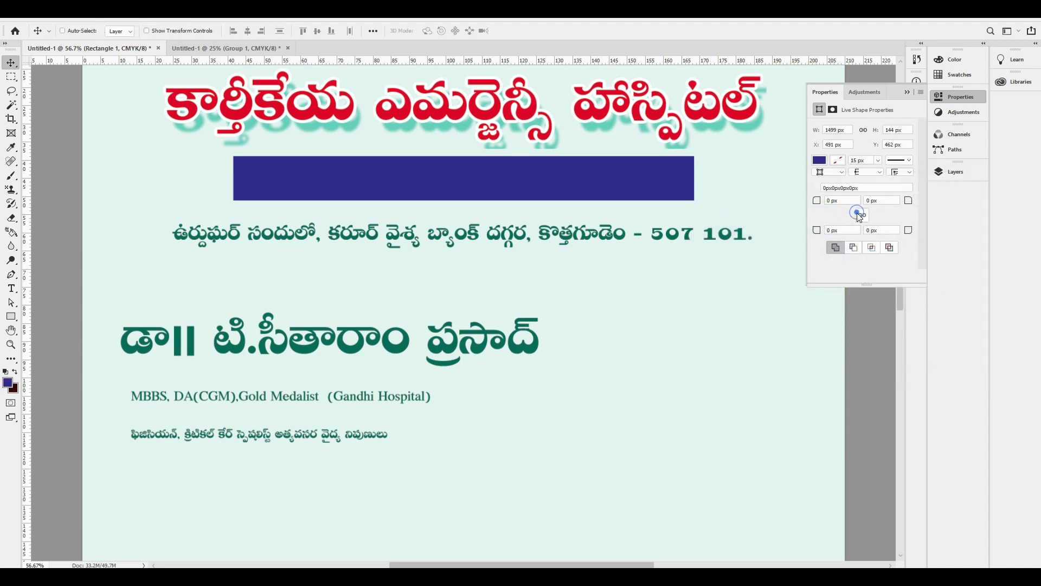
- Round the bar's top-left and bottom-right corners using the Properties radius fields
click(844, 200)
text(50)
key(Tab)
key(Tab)
key(Tab)
text(50)
key(Return)
key(shift+Tab)
key(shift+Tab)
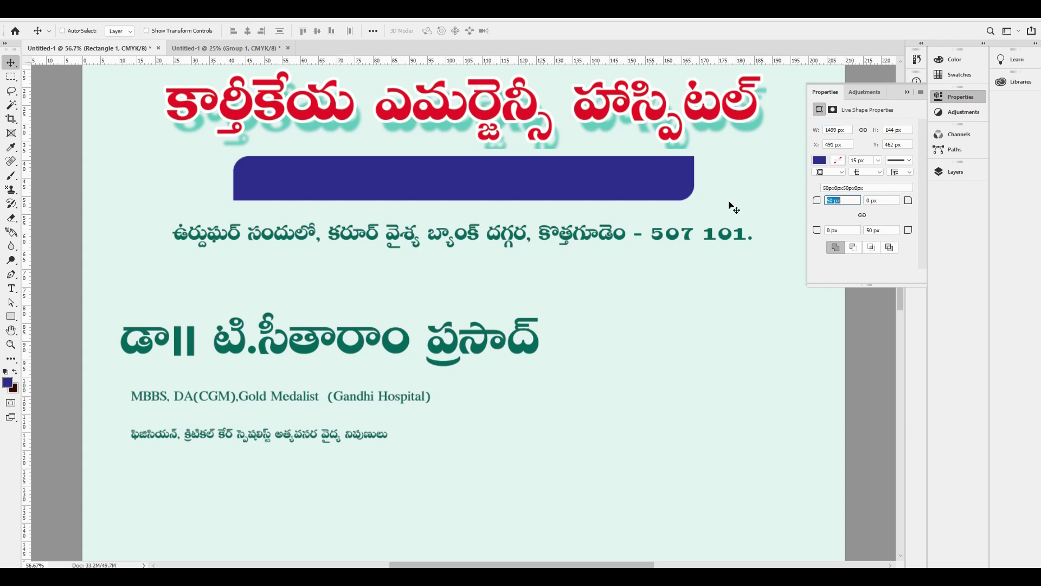
text(44)
key(Tab)
key(Tab)
key(Tab)
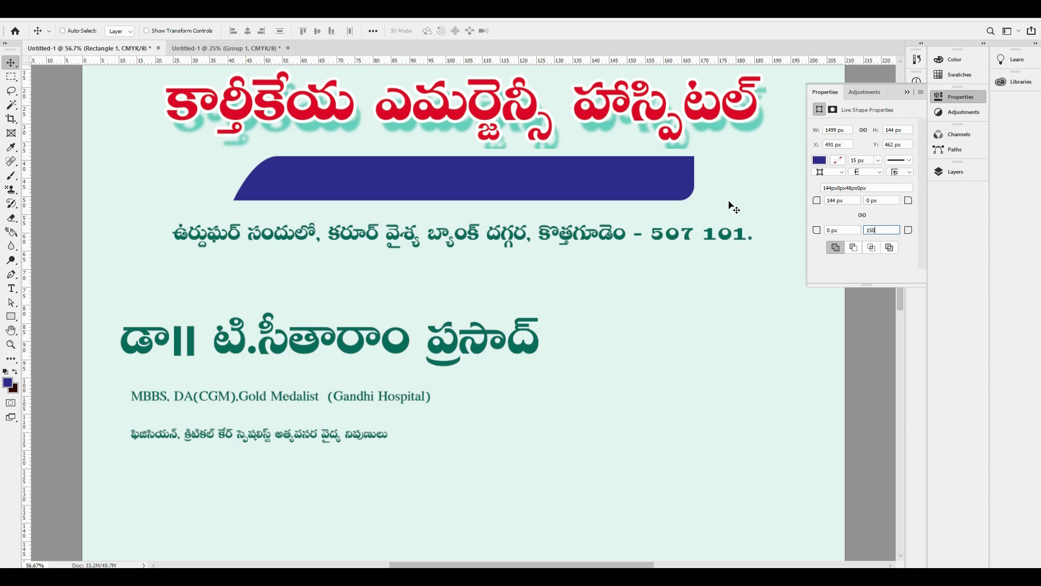
key(Return)
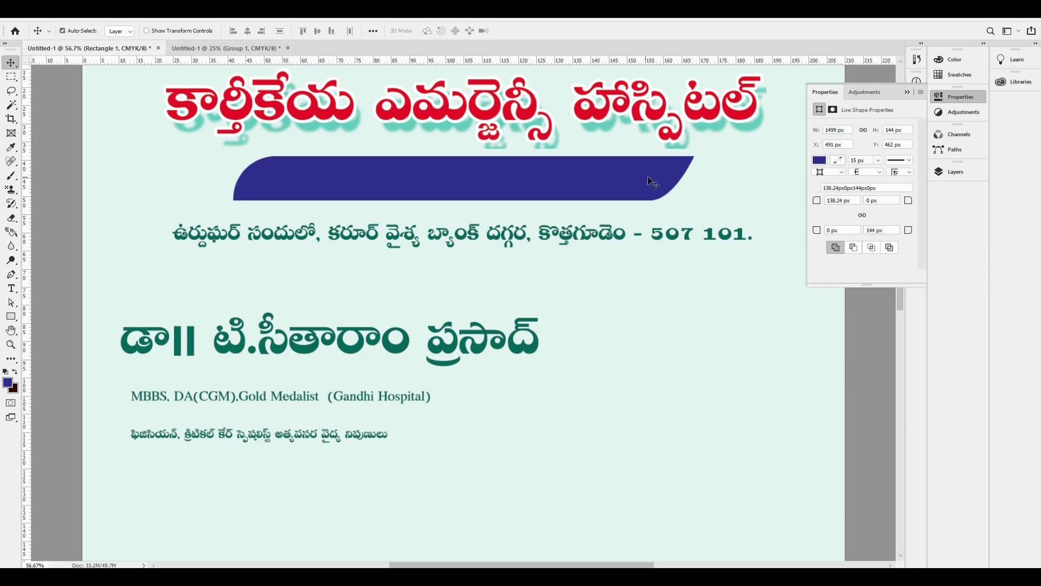
double_click(886, 233)
- Set the bottom-right radius to 138, then make the banner's Telugu subtitle white and nudge it down
text(138)
key(Return)
key(ctrl+bracketleft)
right_click(608, 184)
click(609, 182)
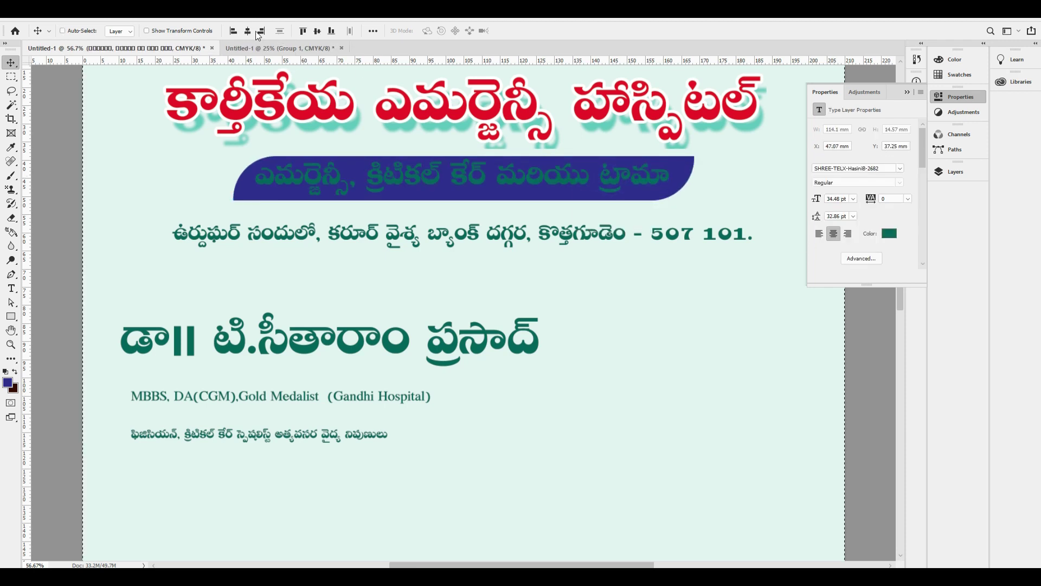
key(ctrl+BackSpace)
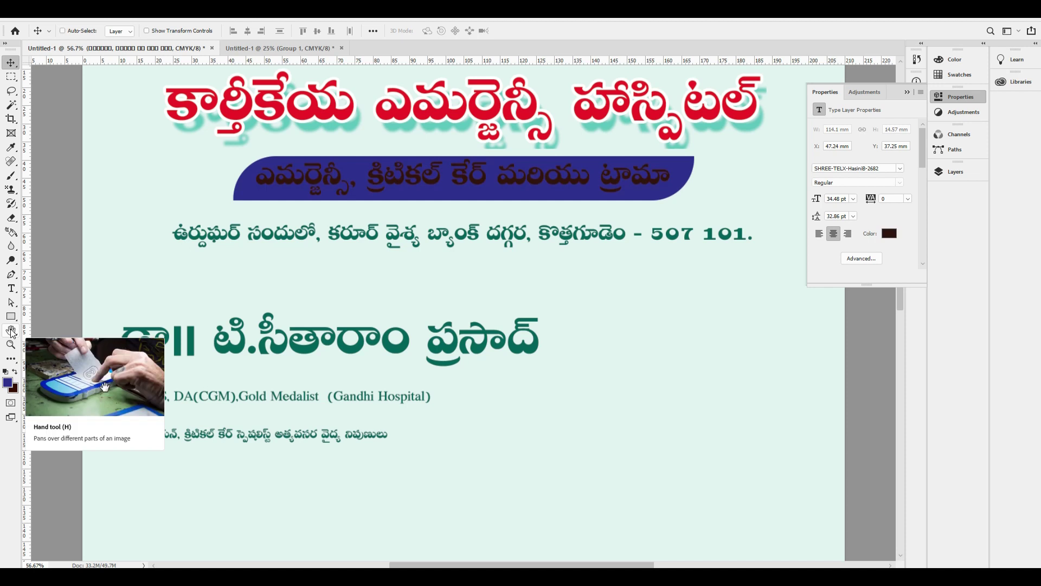
key(d)
key(ctrl+BackSpace)
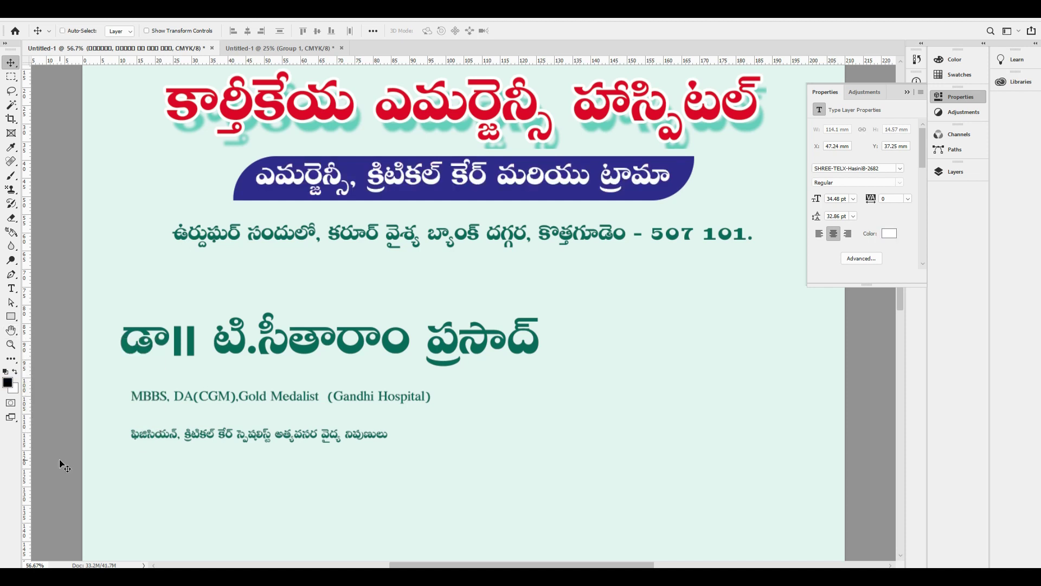
key(Down)
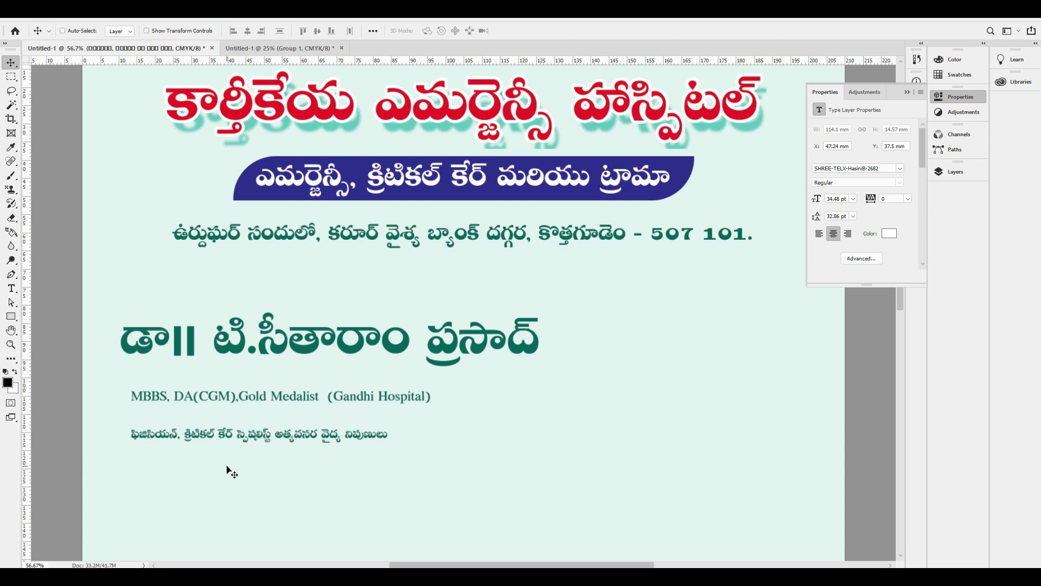
- Add a soft Drop Shadow at 31% opacity to the blue banner shape
click(697, 175)
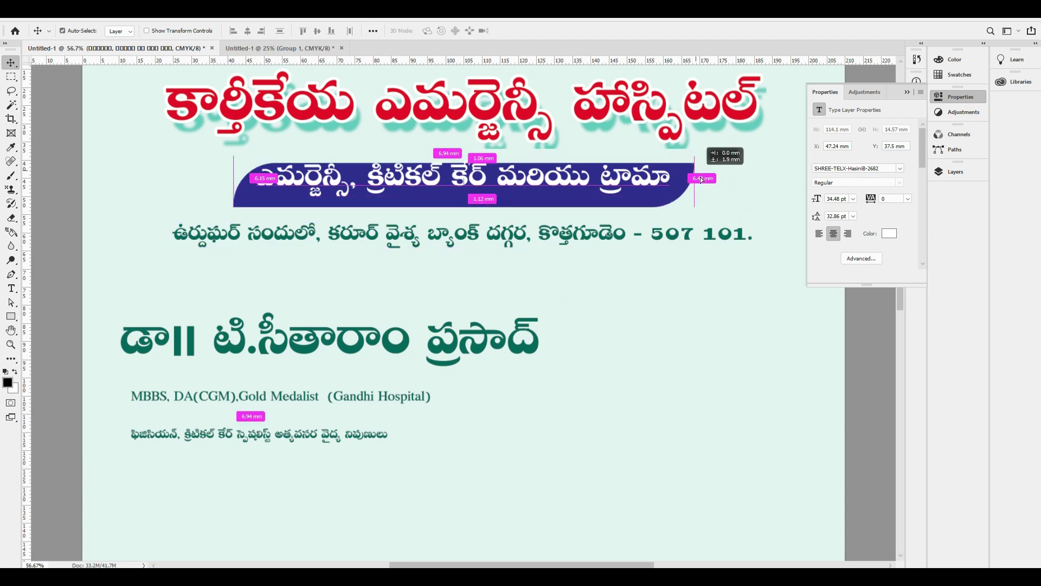
key(alt+l)
key(y)
key(k)
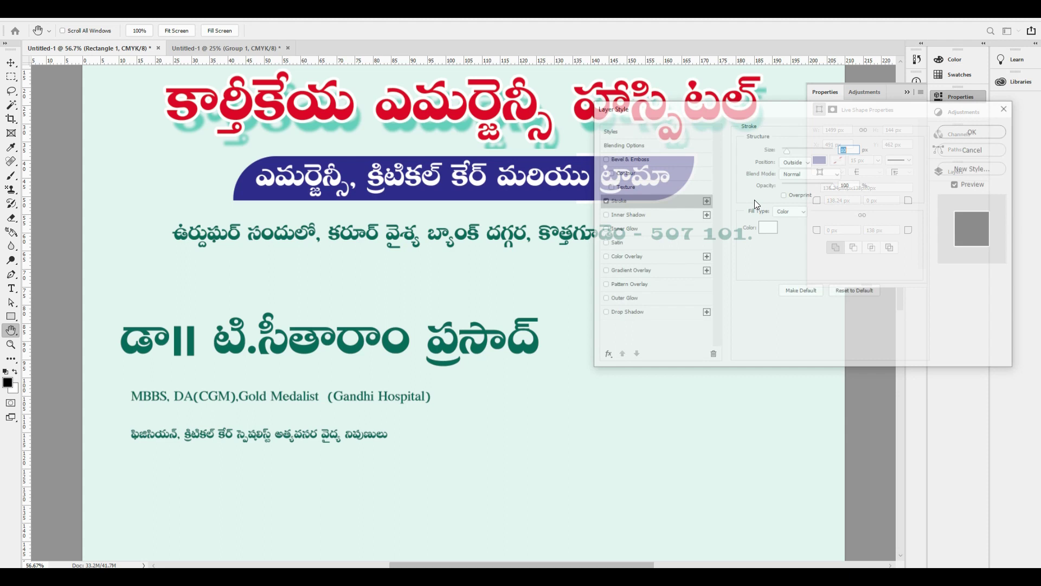
click(626, 313)
drag(812, 168, 798, 167)
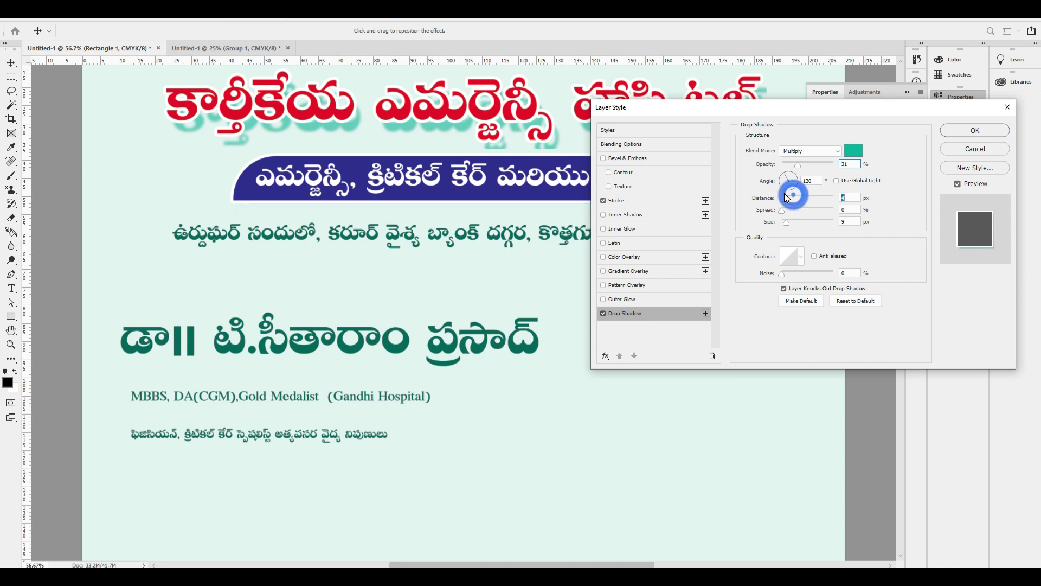
key(Return)
scroll(621, 177, up, 5)
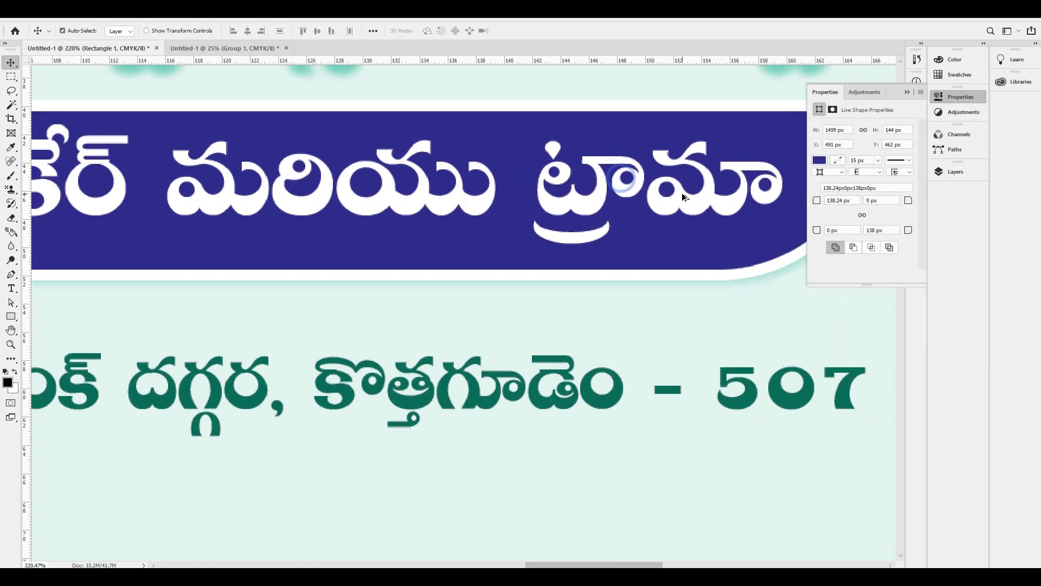
scroll(650, 196, down, 2)
scroll(638, 182, down, 1)
scroll(482, 276, down, 1)
click(482, 275)
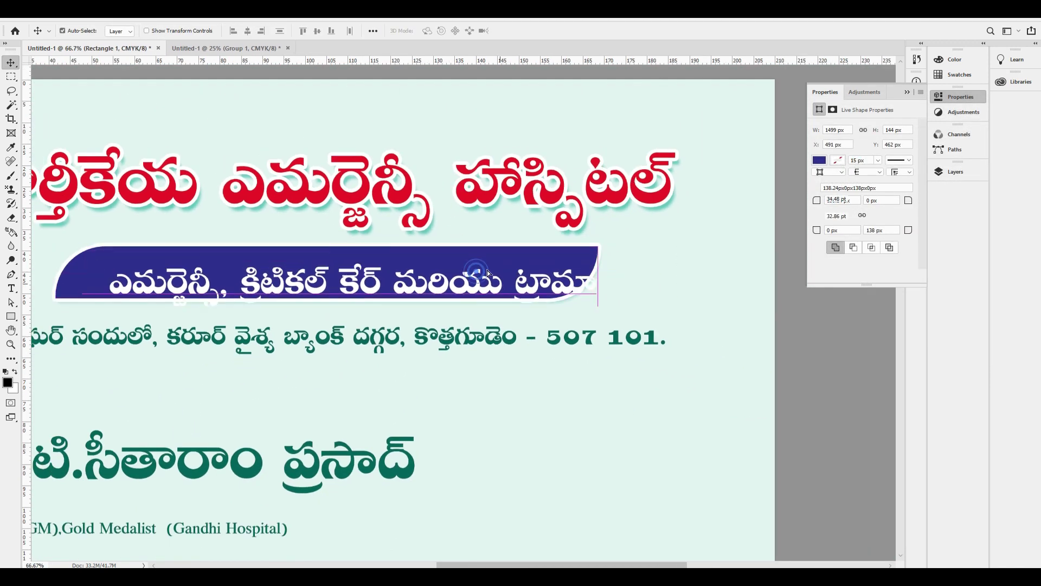
click(599, 269)
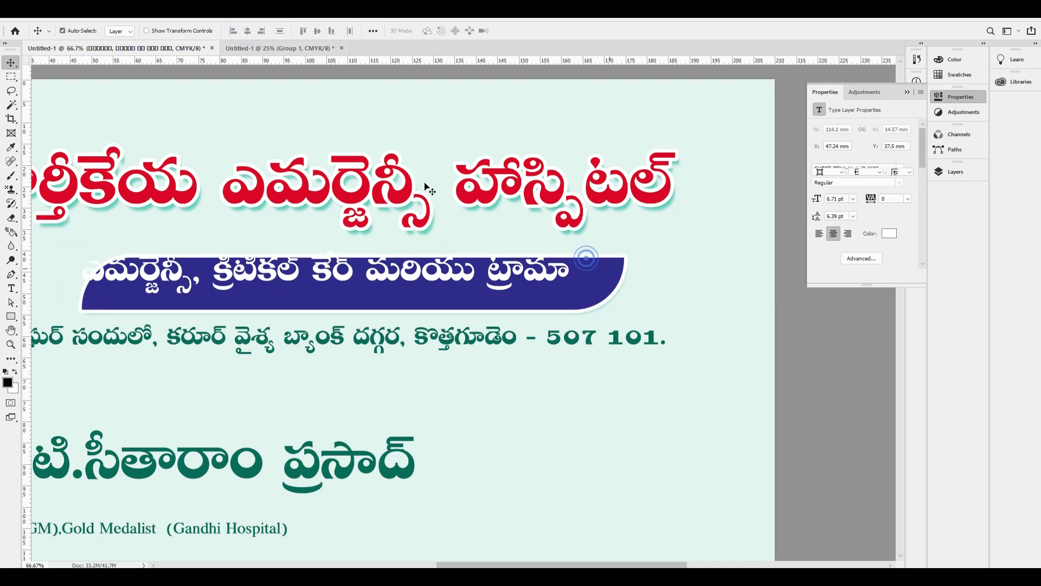
key(ctrl+minus)
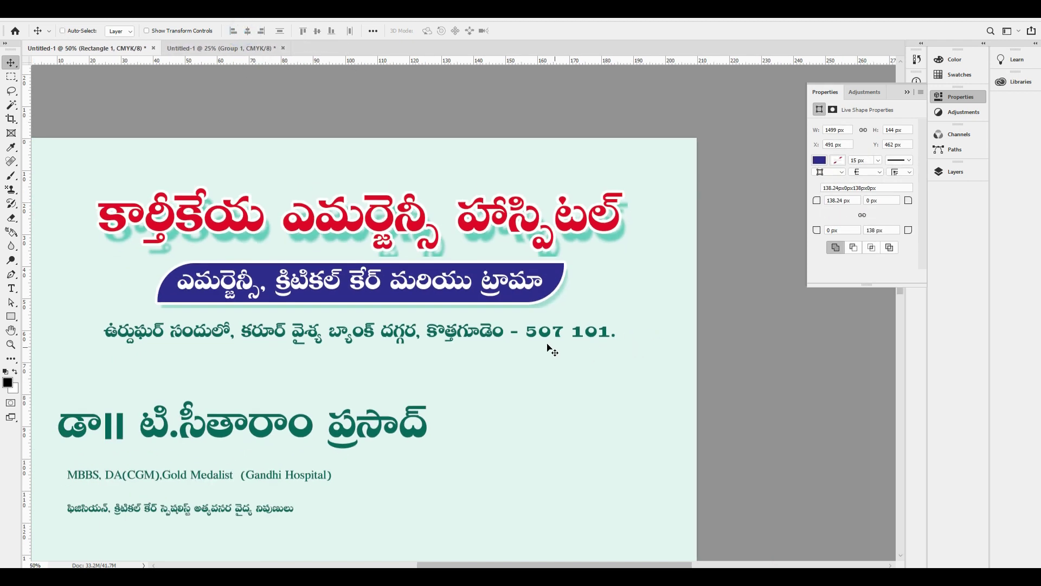
- Set the address line to the SHREE-TELX-HaarikaB-2996 font and centre it horizontally on the page
double_click(549, 348)
click(116, 31)
text(2996)
key(Return)
key(ctrl+Return)
key(v)
key(shift+Up)
key(shift+Up)
key(shift+Up)
key(ctrl+a)
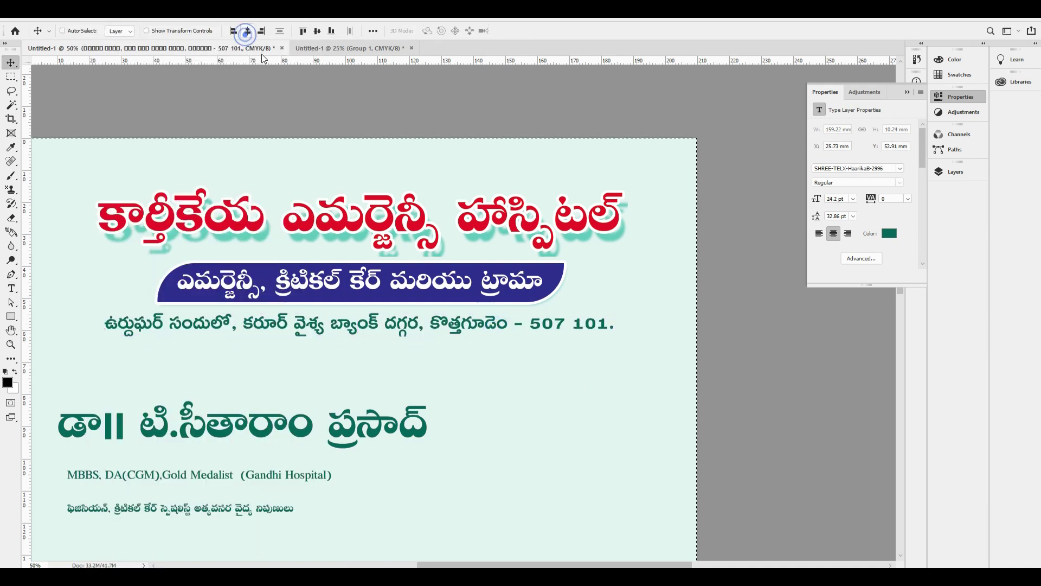
click(248, 31)
key(ctrl+d)
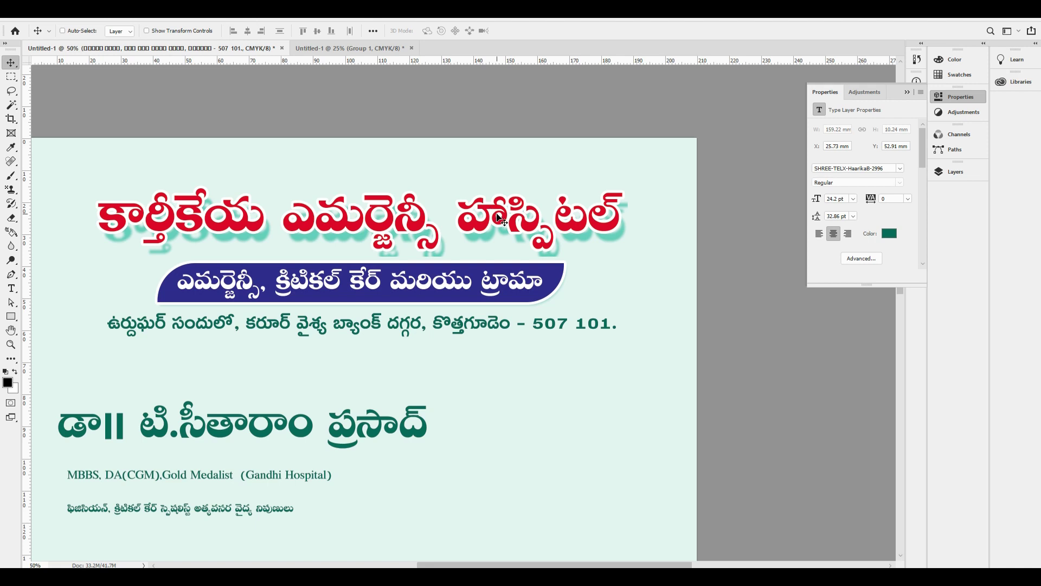
- Resize the address text to 22 pt, after first trying 20 pt
double_click(536, 326)
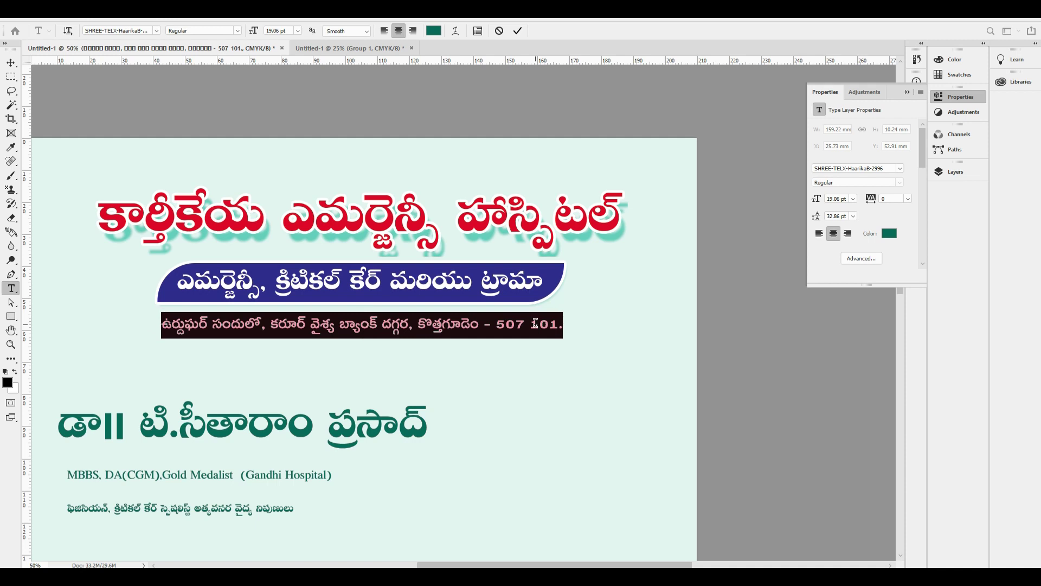
key(ctrl+shift+period)
key(ctrl+shift+period)
key(ctrl+t)
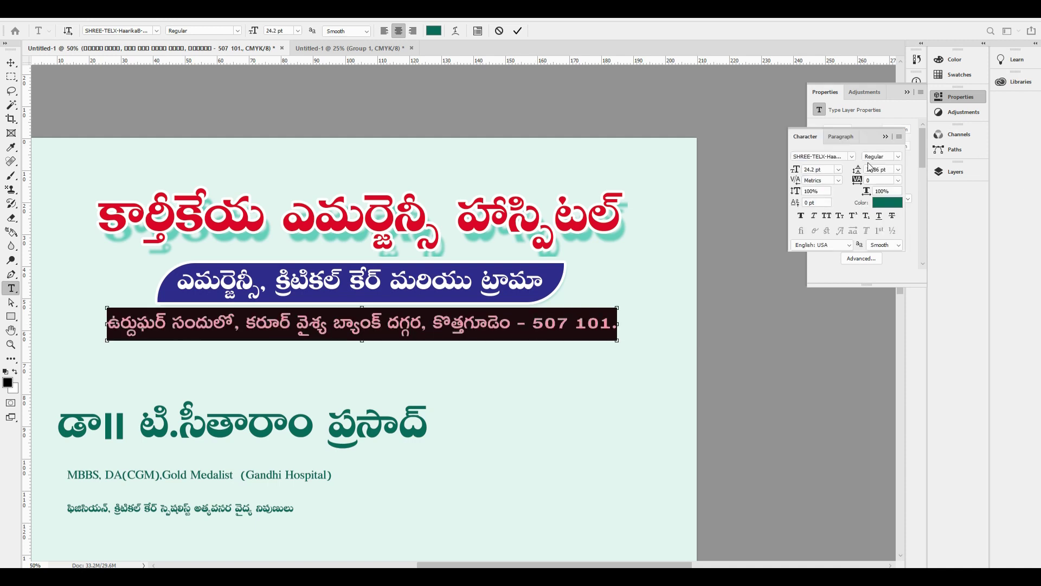
click(830, 169)
text(20)
key(Return)
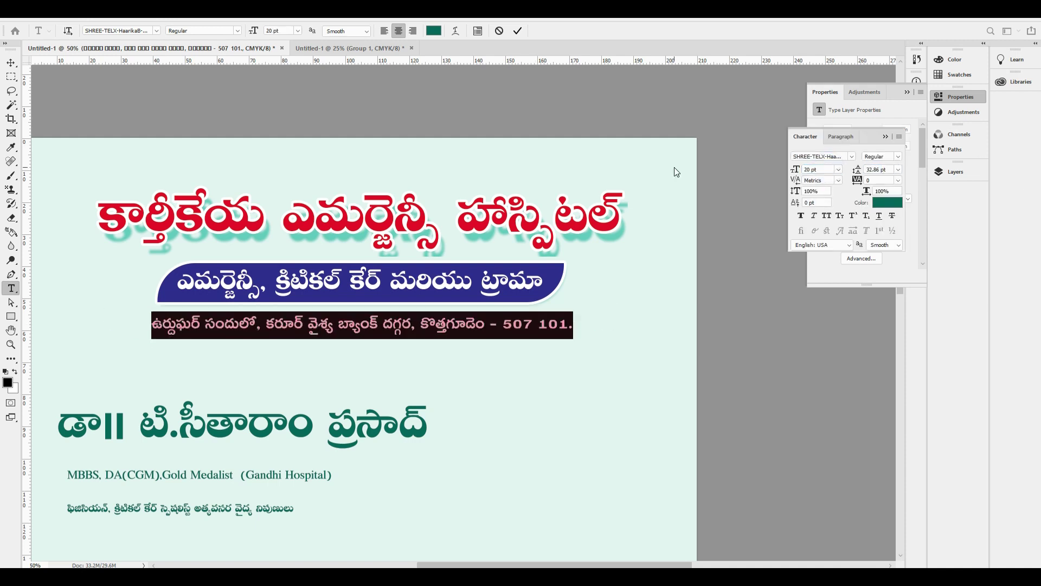
key(ctrl+Return)
click(554, 325)
key(ctrl+a)
click(818, 169)
text(22)
key(Return)
key(ctrl+Return)
- Re-centre the resized address line across the page and colour it black
key(v)
key(ctrl+a)
click(248, 31)
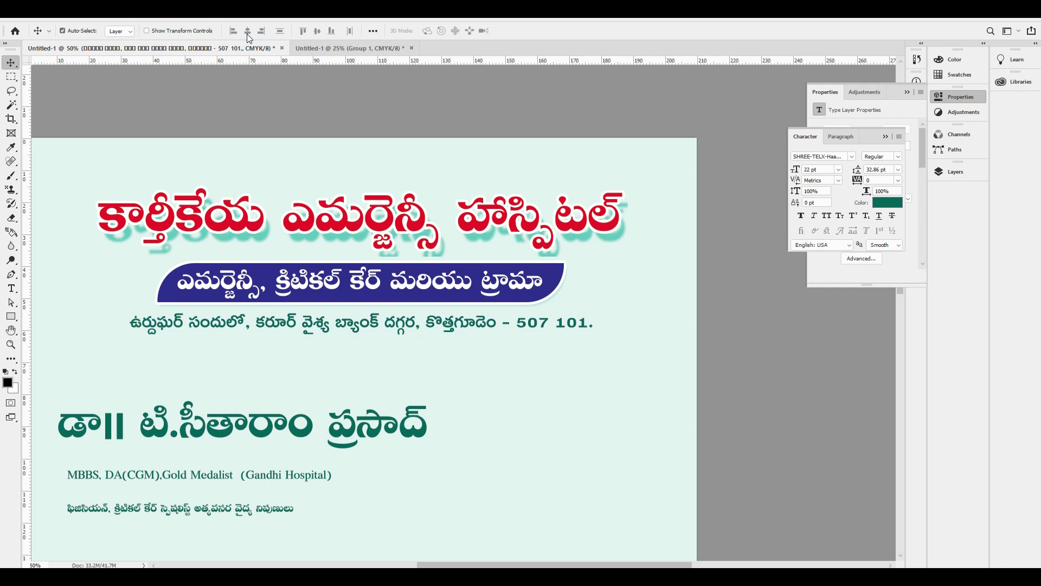
key(ctrl+d)
key(ctrl+minus)
key(ctrl+BackSpace)
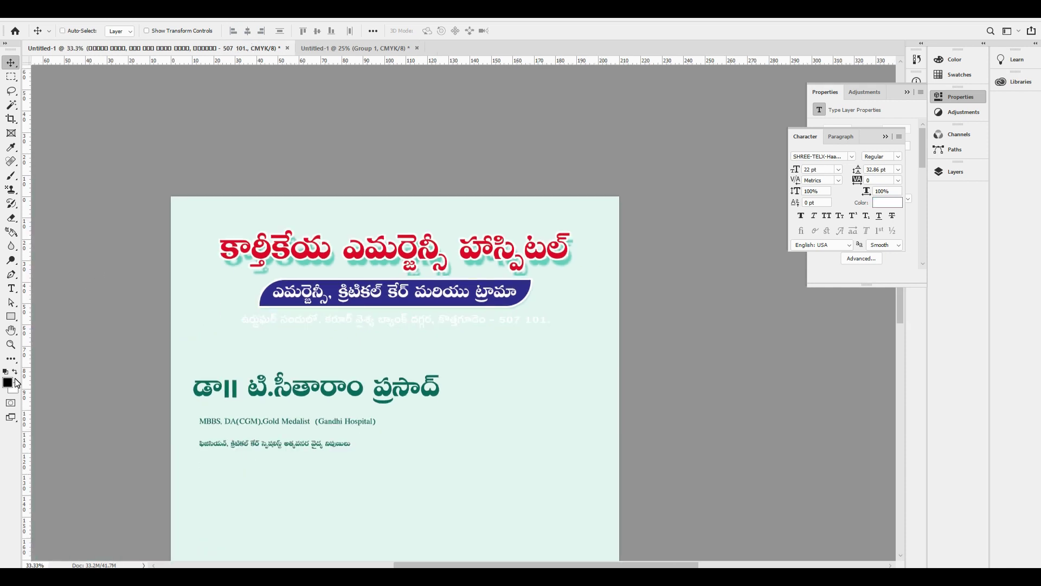
key(alt+BackSpace)
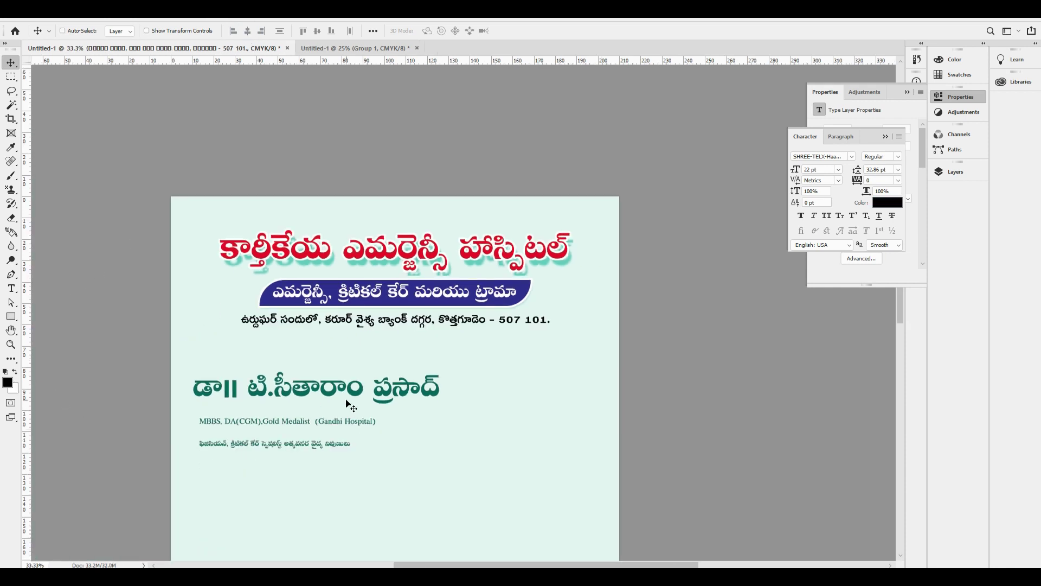
scroll(419, 378, down, 2)
ctrl+click(415, 354)
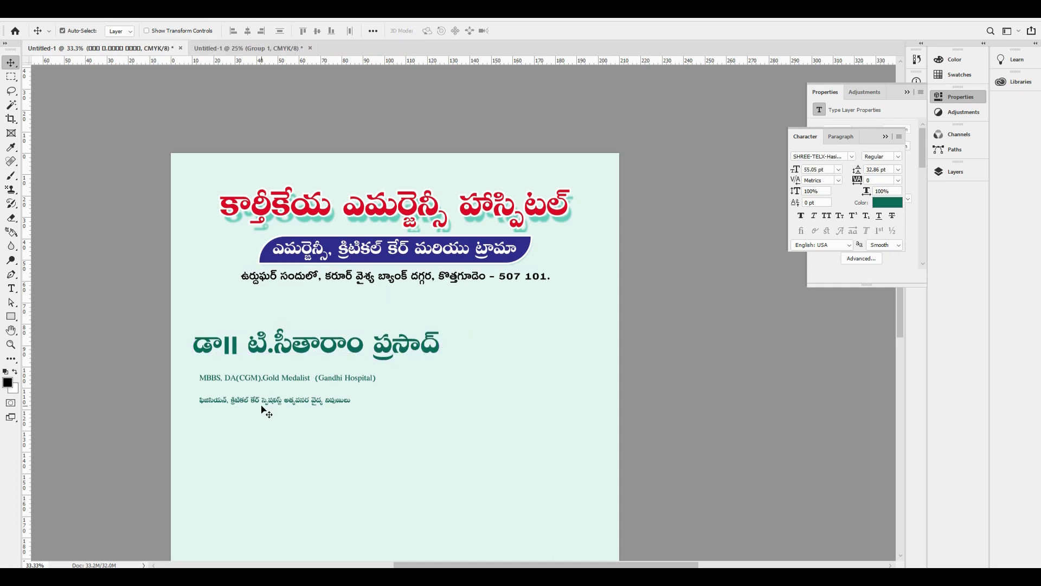
- Set the MBBS line's font to Arial Bold
key(t)
triple_click(330, 377)
click(125, 30)
text(arial)
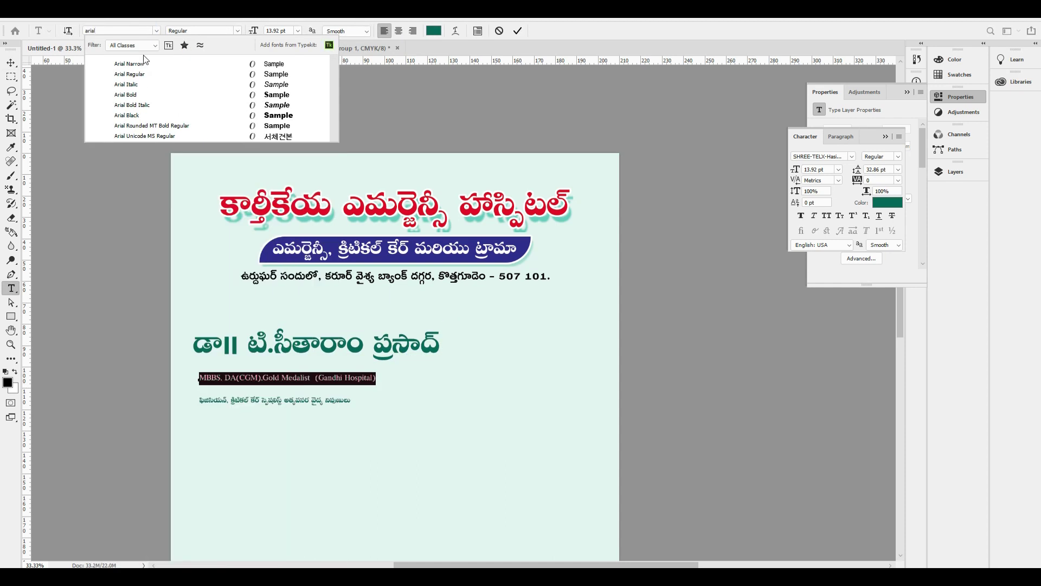
key(Down)
key(Down)
key(Down)
key(Return)
key(ctrl+Return)
scroll(330, 400, up, 3)
- Change the Telugu specialty line to the HaarikaB 2996 font, enlarge it, and move it up
click(329, 418)
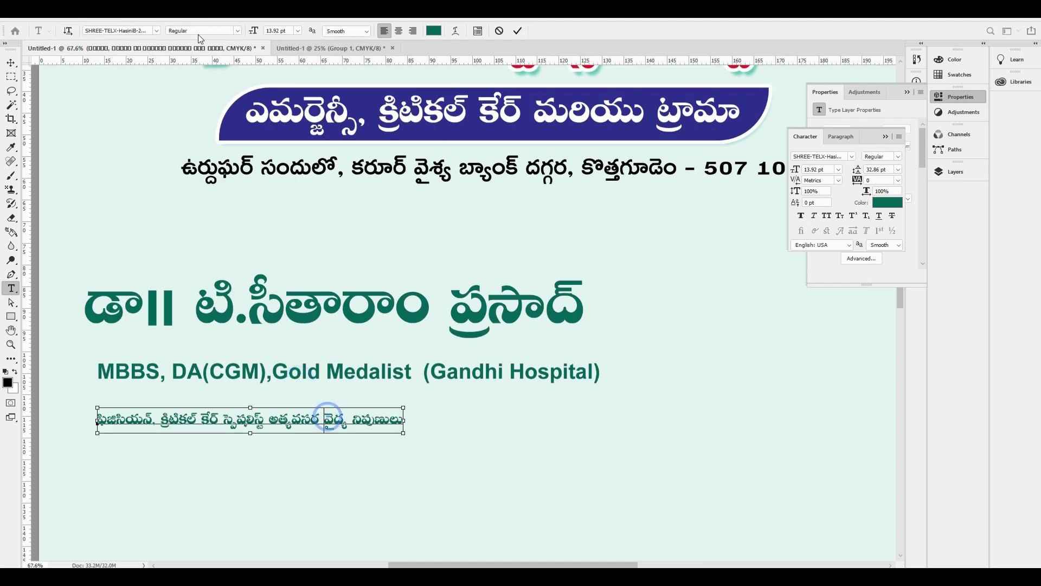
key(ctrl+a)
click(138, 31)
text(2996)
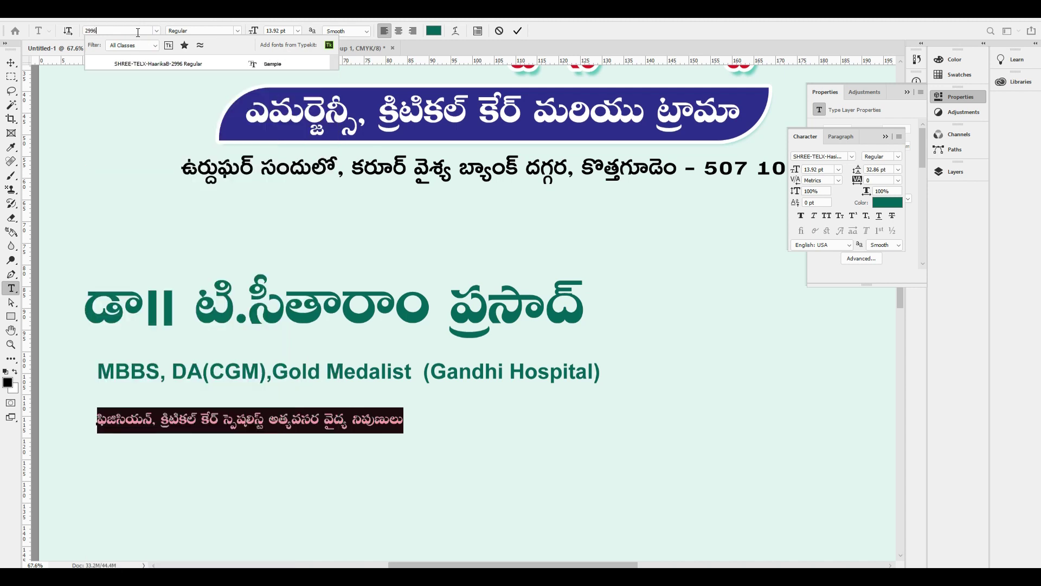
key(Return)
key(ctrl+a)
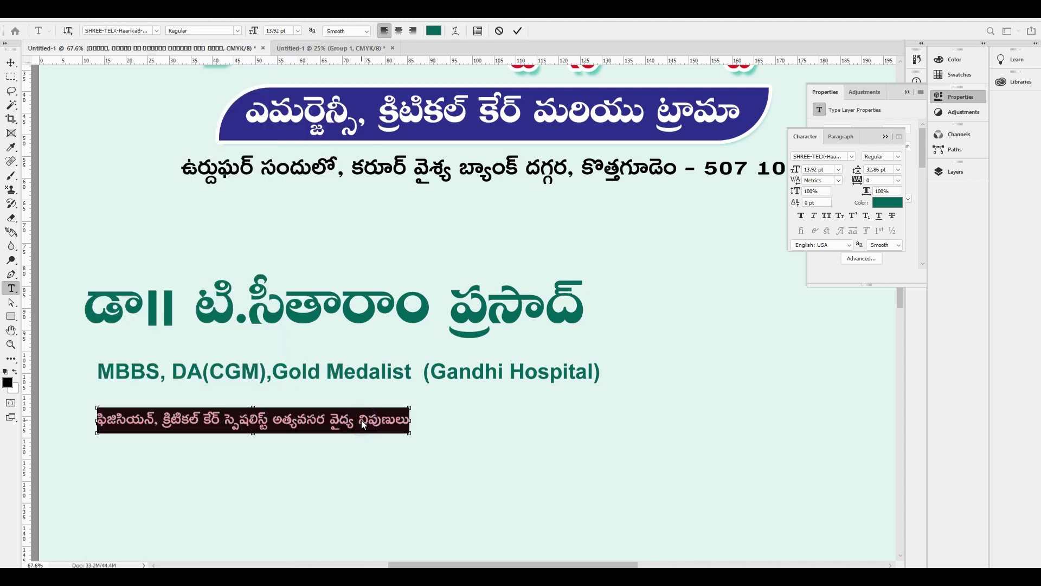
key(ctrl+shift+period)
key(ctrl+Return)
key(shift+Up)
key(shift+Up)
key(shift+Up)
- Set the MBBS line's size to 12 pt
key(t)
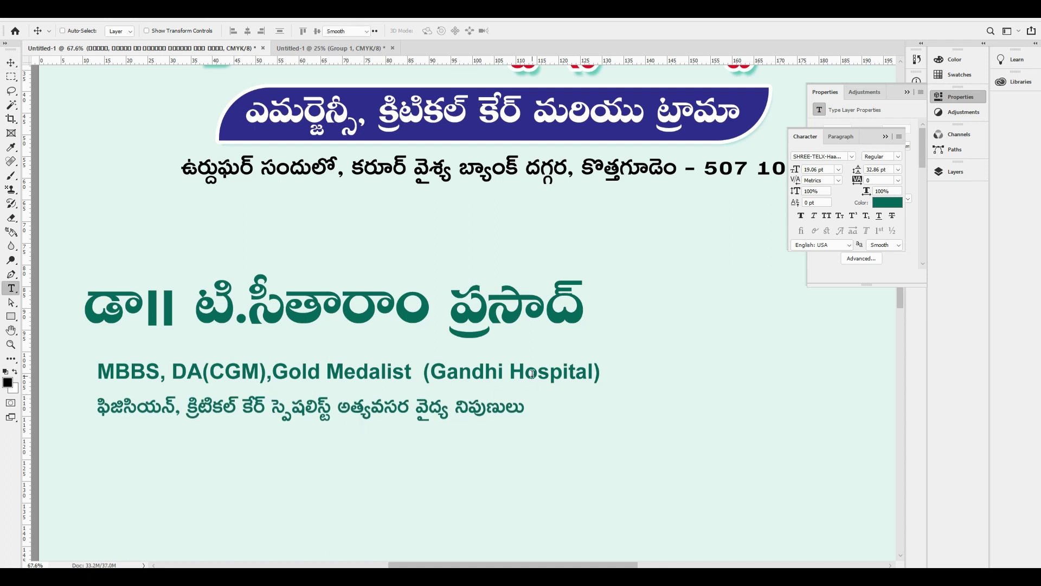
click(532, 374)
key(ctrl+a)
double_click(821, 169)
text(12)
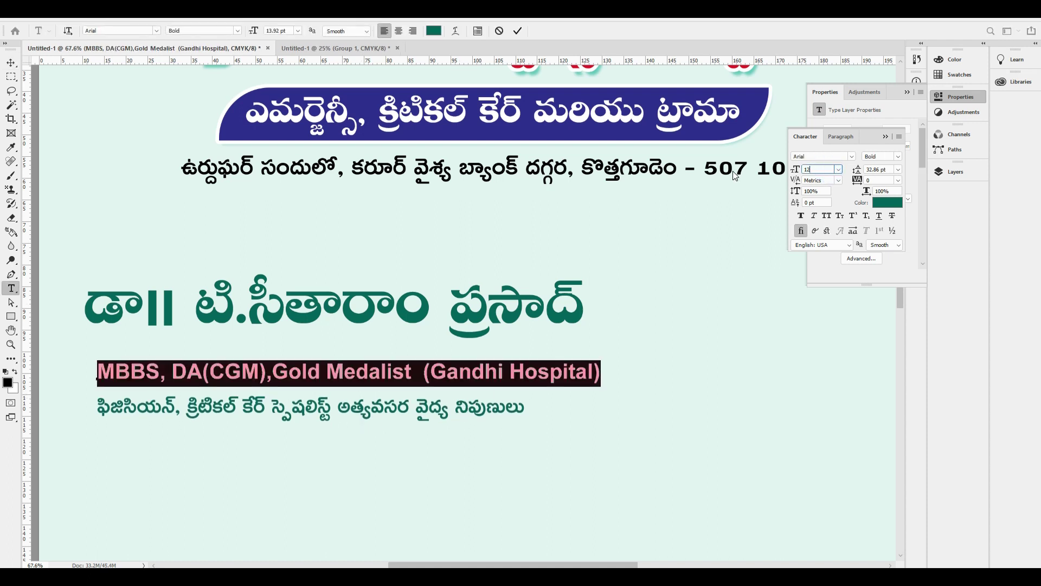
key(Return)
key(ctrl+Return)
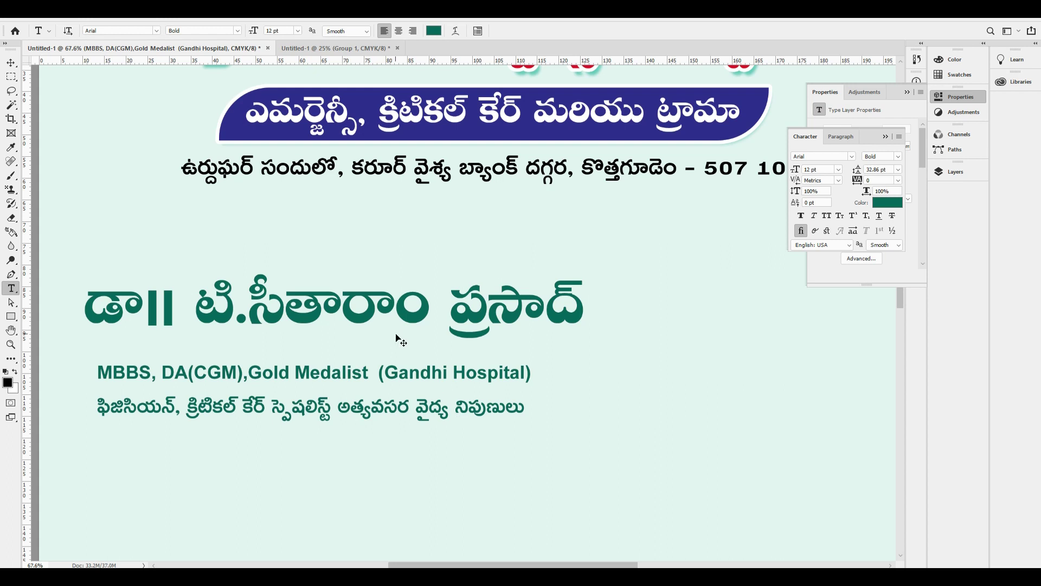
- Shrink the doctor's name slightly and shift it right and down
ctrl+click(401, 325)
key(ctrl+t)
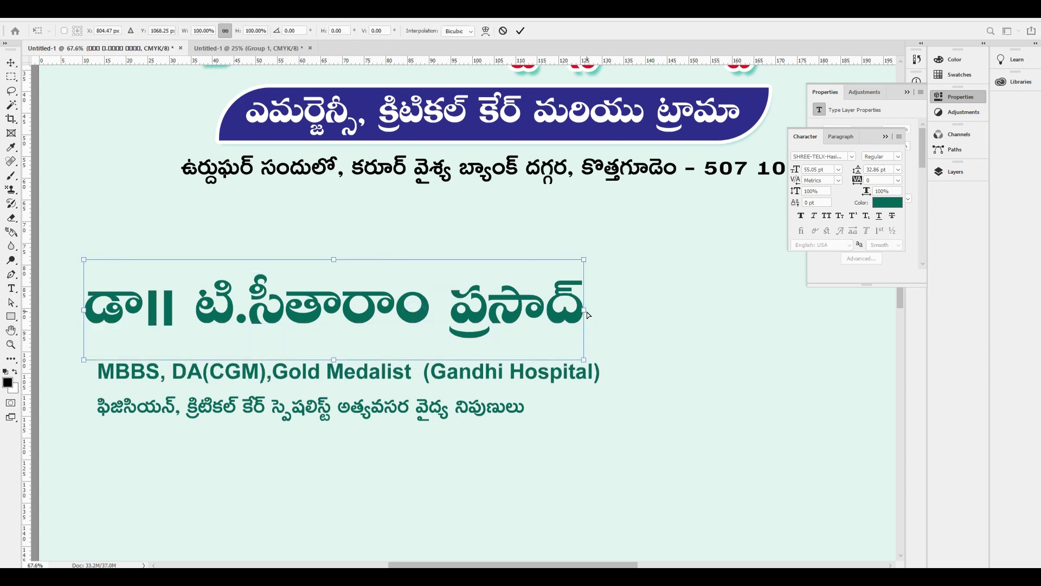
key(Return)
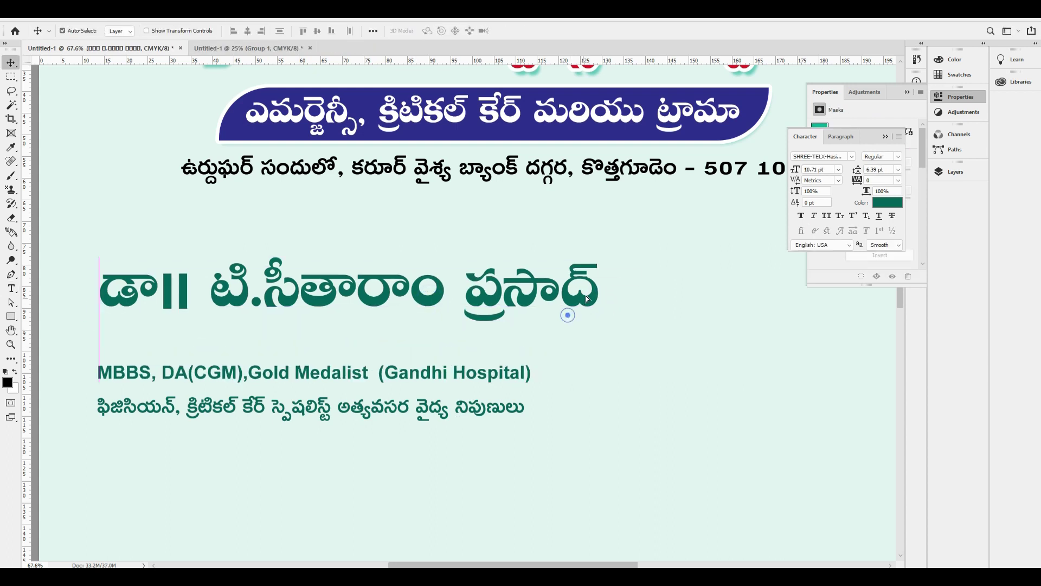
key(ctrl+t)
drag(540, 309, 529, 310)
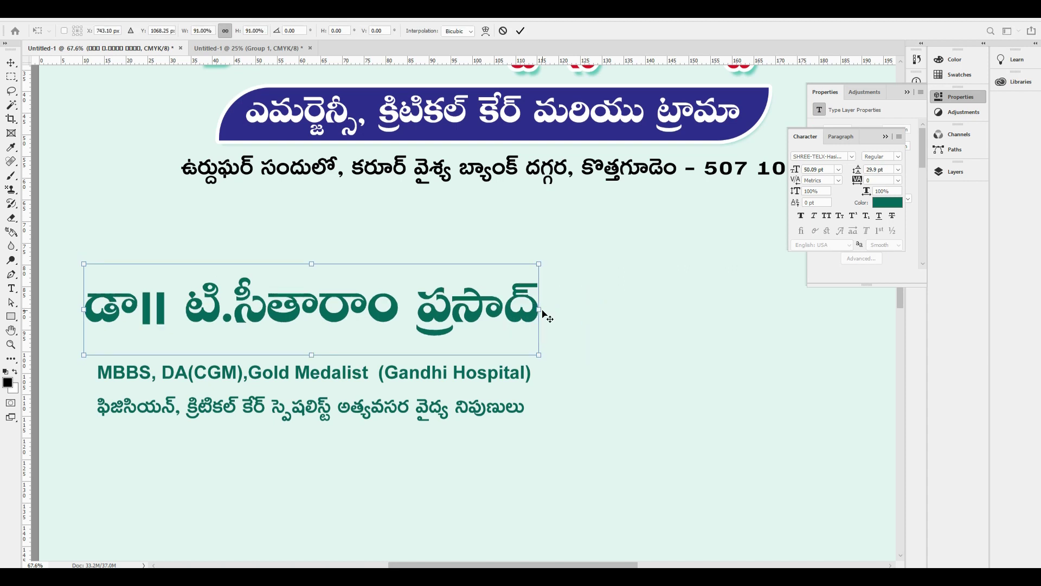
key(Return)
drag(457, 315, 466, 329)
- Fill the doctor's name red and give it a white outline
click(8, 382)
click(824, 271)
key(Return)
key(alt+BackSpace)
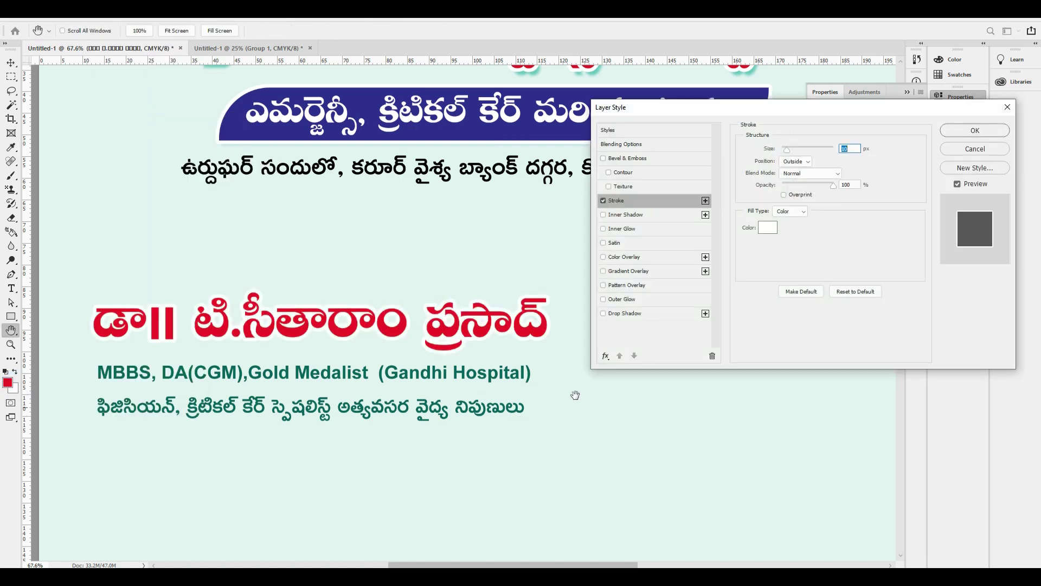
key(Return)
key(ctrl+0)
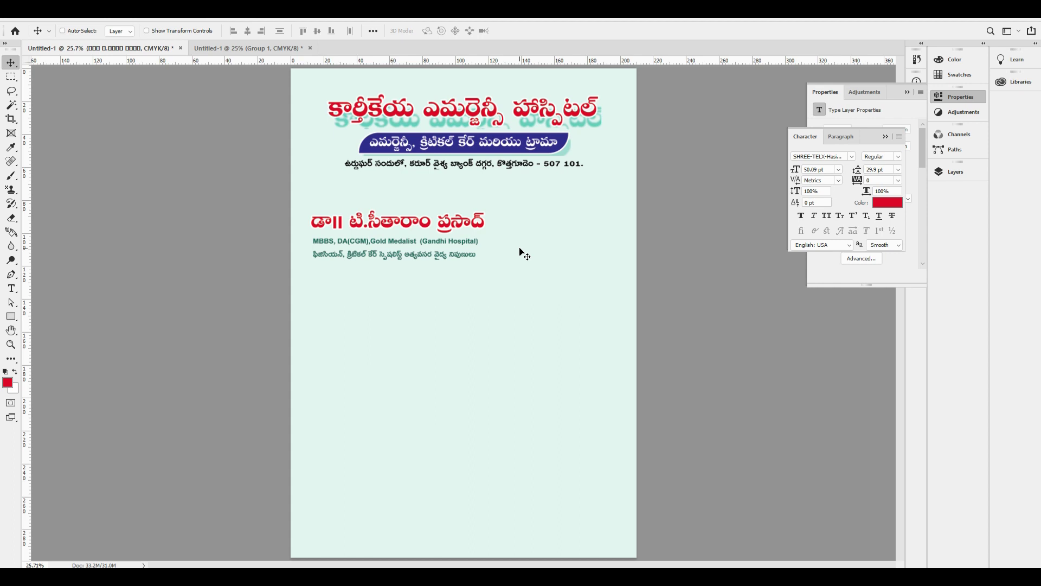
right_click(573, 251)
- Draw a closed curved wave shape across the upper page with the Pen tool in Shape mode
click(590, 251)
click(10, 274)
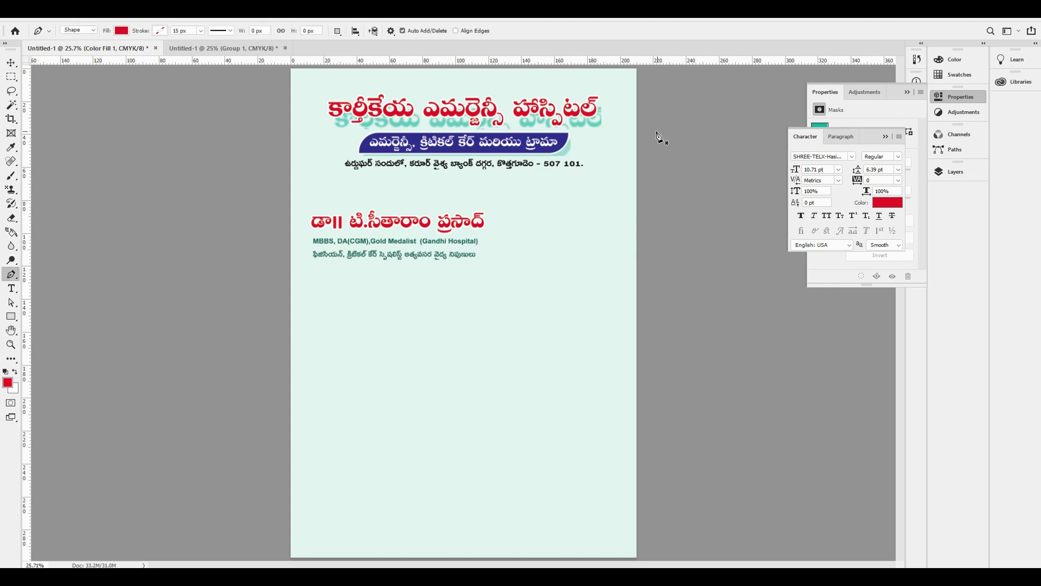
click(646, 82)
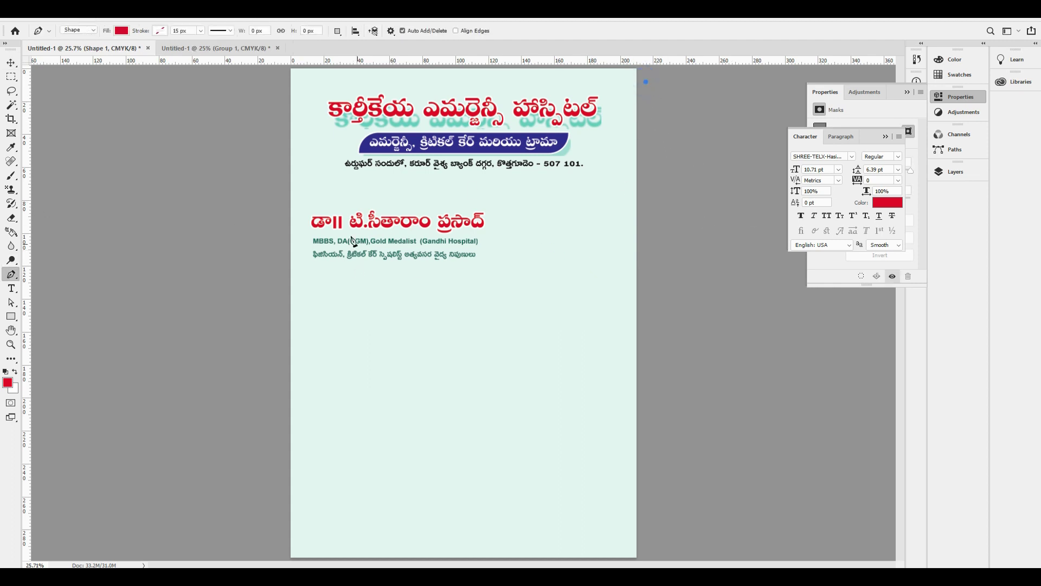
mouse_move(252, 194)
mouse_down()
mouse_move(247, 153)
mouse_move(17, 79)
mouse_up()
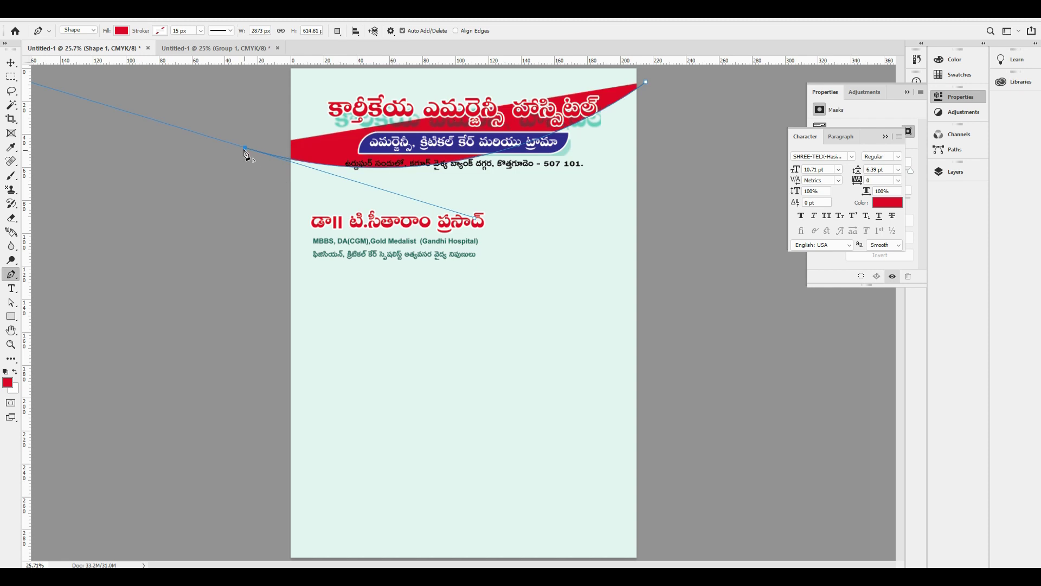
click(249, 404)
drag(662, 359, 894, 505)
drag(704, 405, 779, 340)
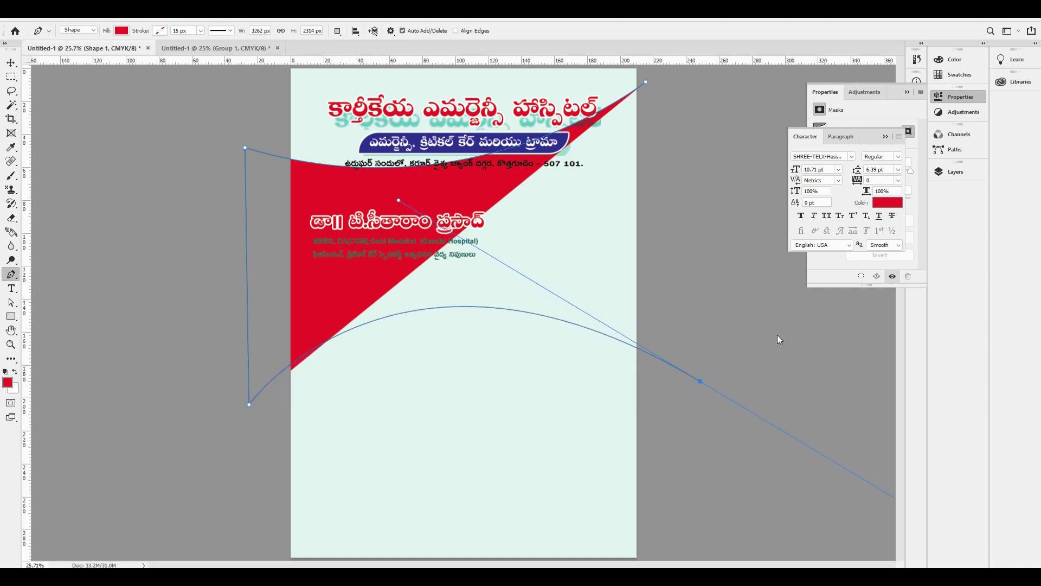
click(646, 84)
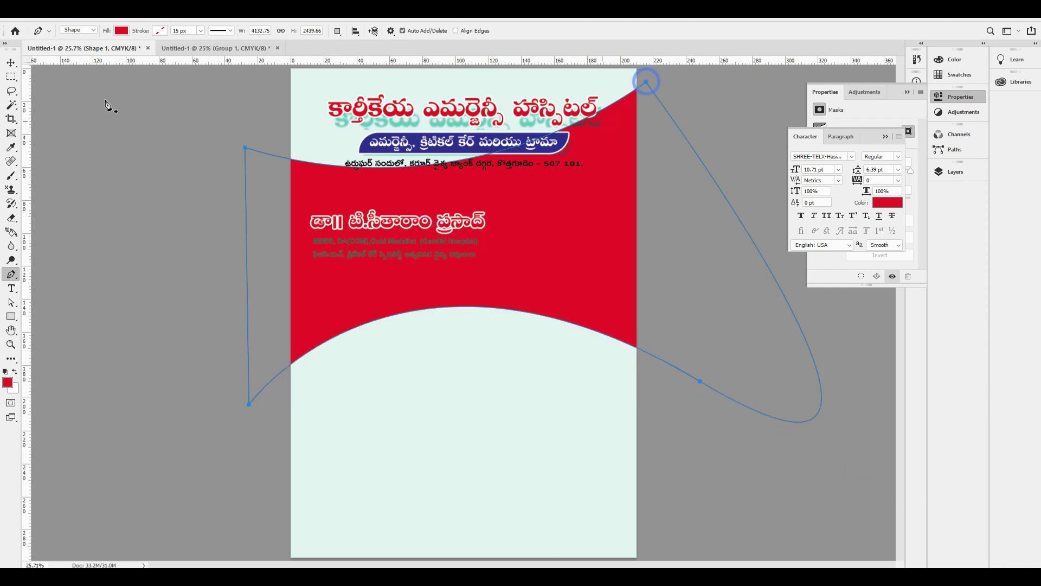
click(11, 63)
mouse_move(625, 260)
mouse_down()
mouse_move(623, 329)
mouse_move(607, 259)
mouse_up()
- Give the wave a cyan-to-teal Gradient Overlay, setting a stop's colour values to 100, 0, 5
key(alt+l)
key(Escape)
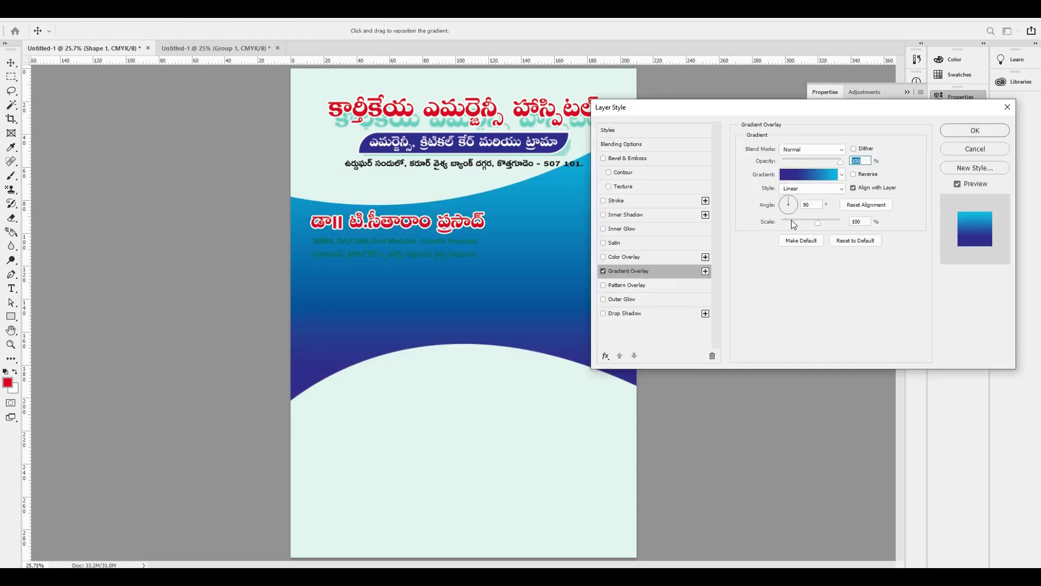
click(805, 176)
double_click(755, 318)
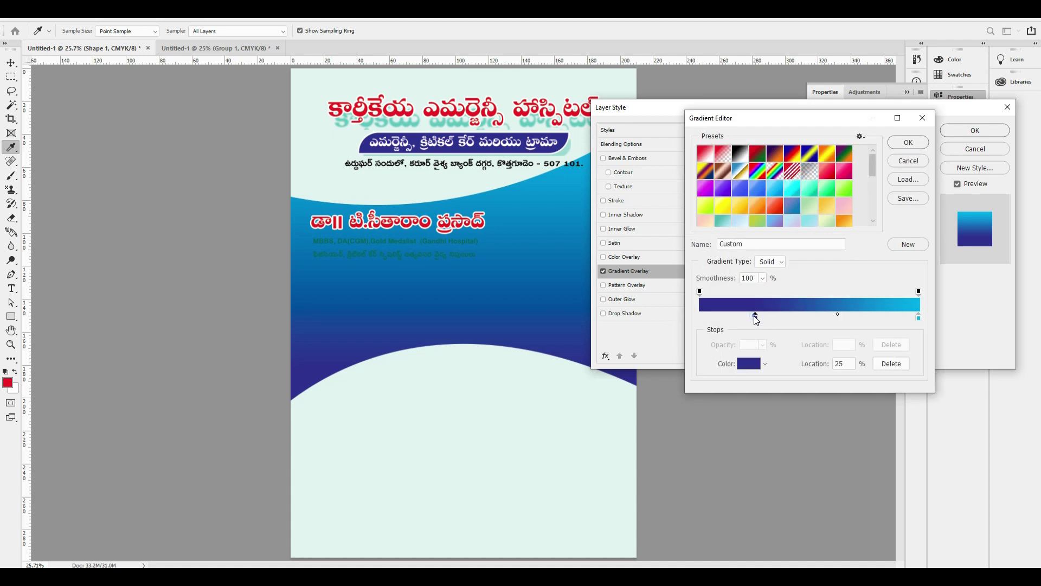
text(100)
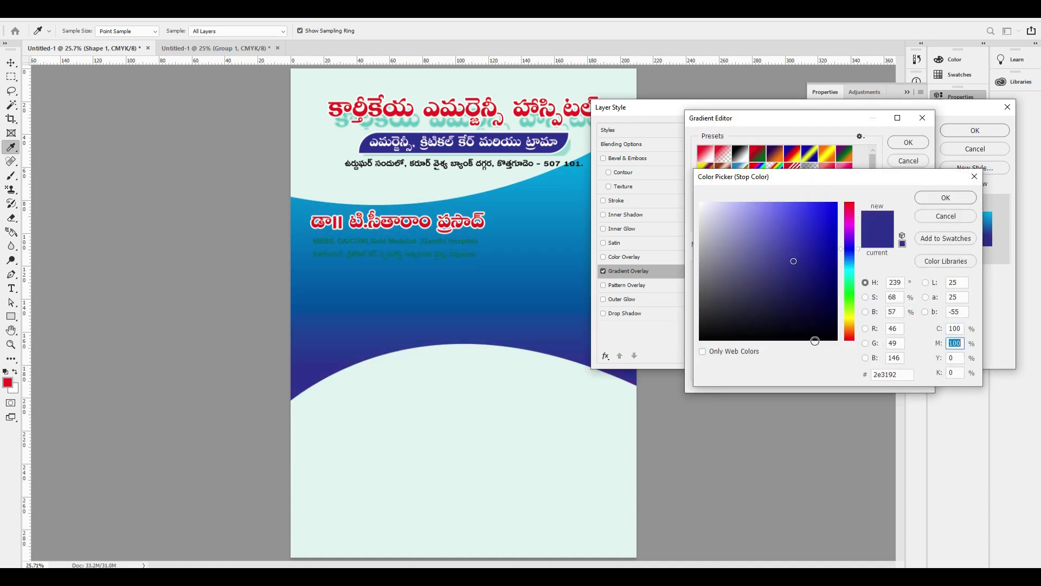
key(Tab)
text(0)
key(Tab)
text(5)
key(Return)
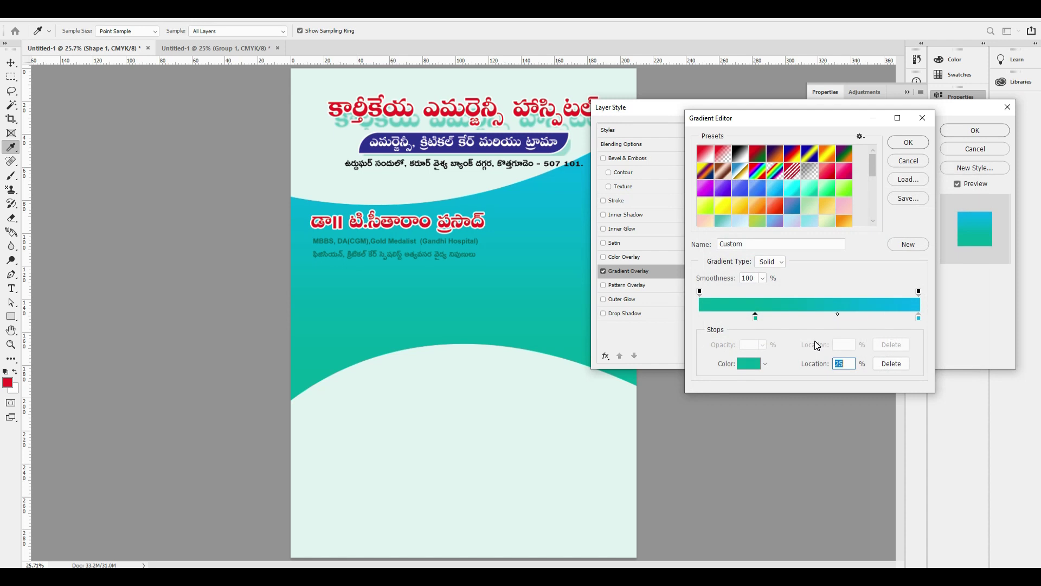
key(Return)
key(Return)
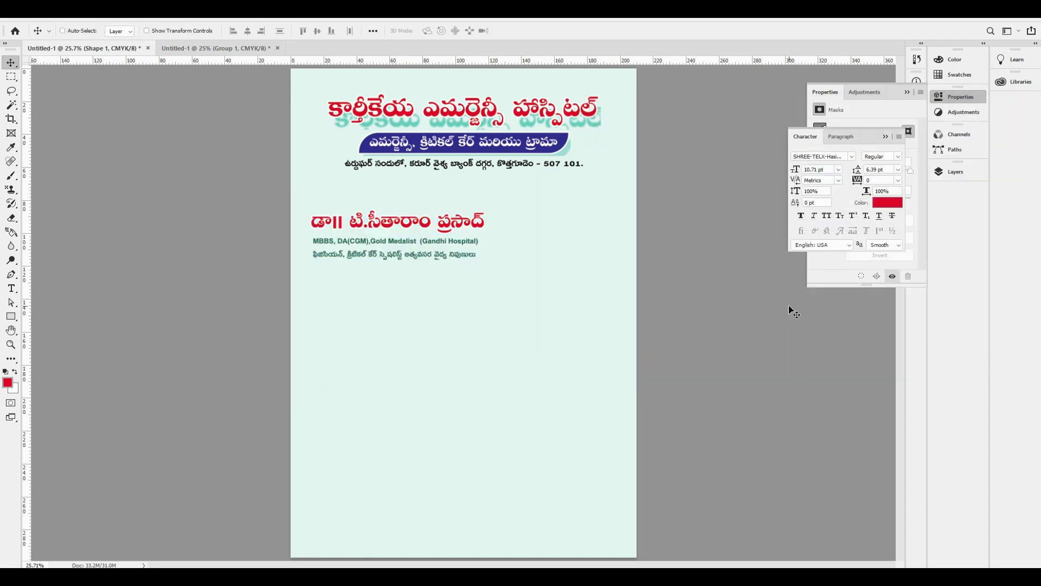
key(Tab)
key(Tab)
- Make a white, effect-free copy of the wave behind it, nudged up and stretched slightly taller
drag(583, 238, 582, 250)
key(F7)
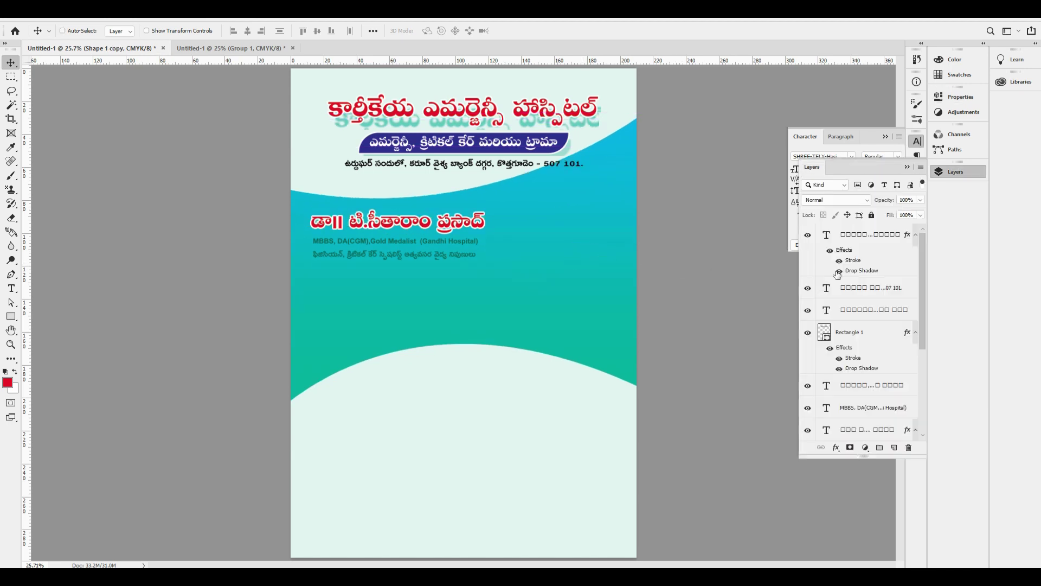
ctrl+click(596, 261)
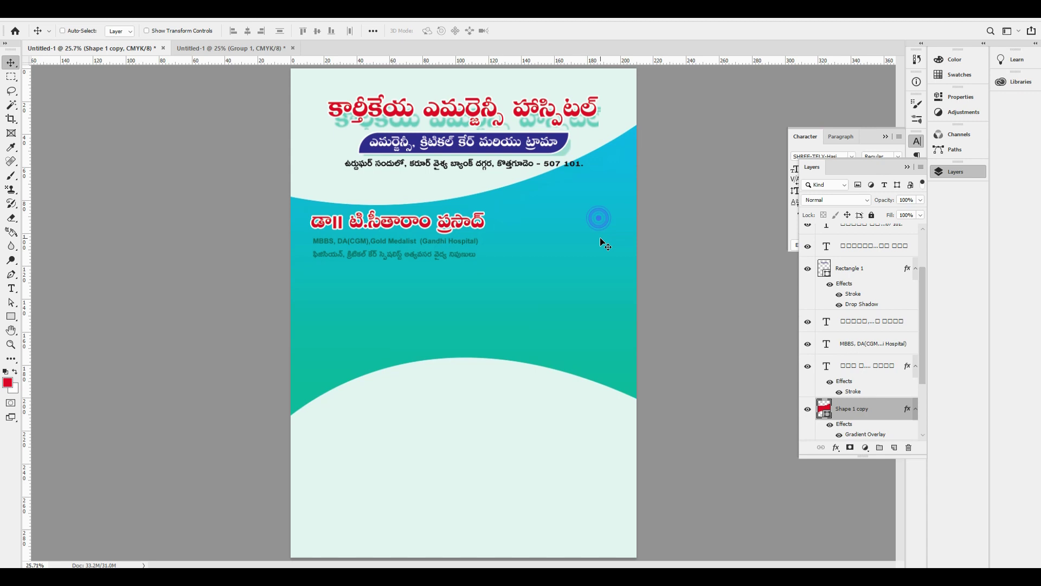
click(829, 427)
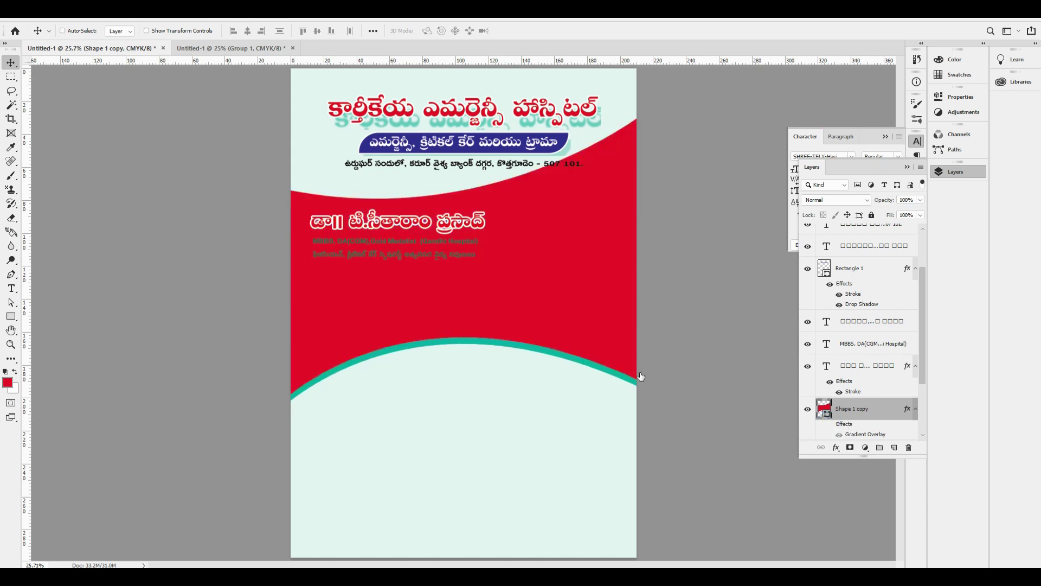
key(ctrl+BackSpace)
key(ctrl+z)
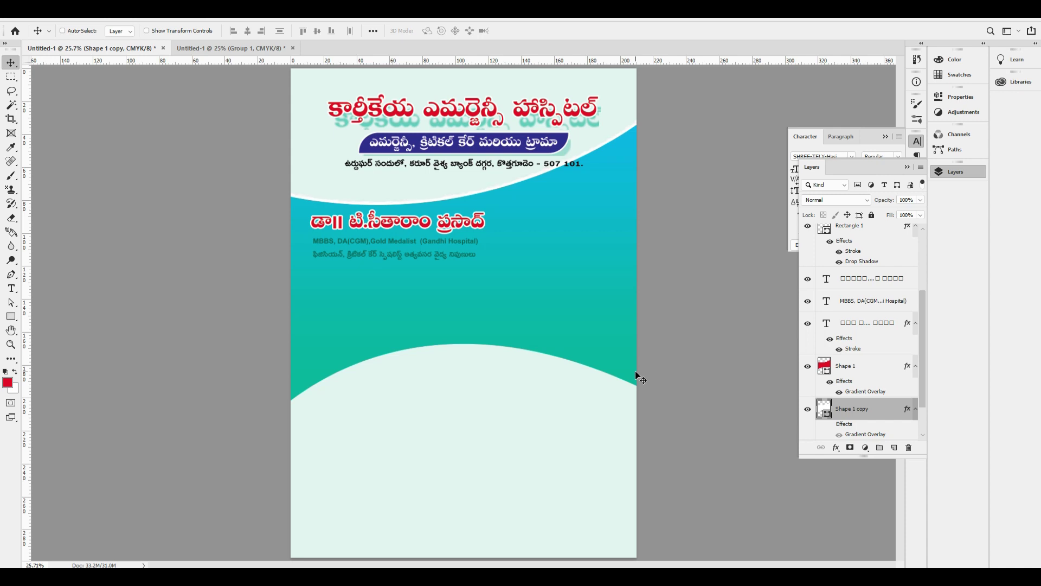
key(Up)
key(Up)
key(ctrl+t)
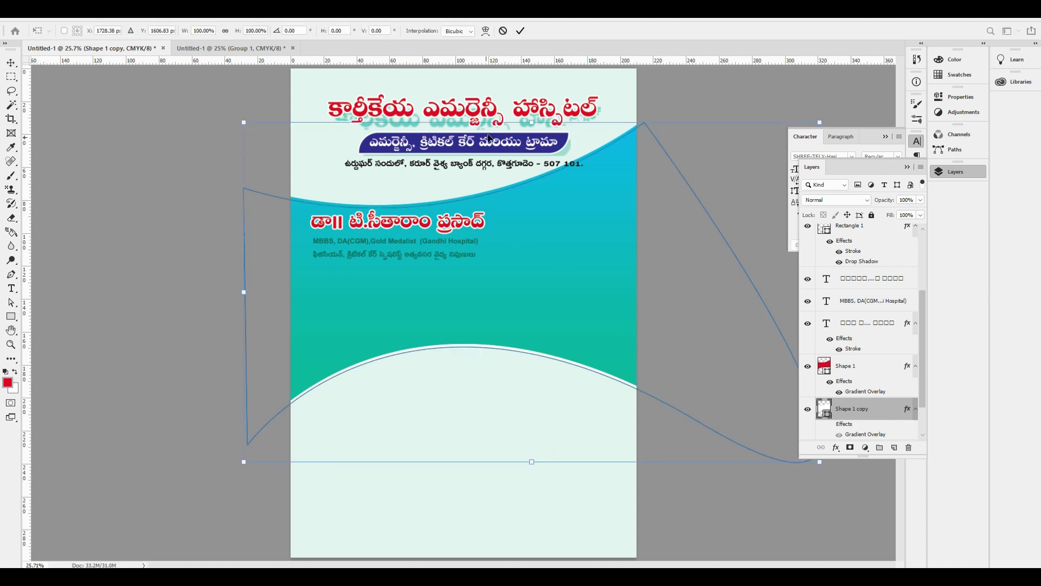
drag(531, 120, 531, 114)
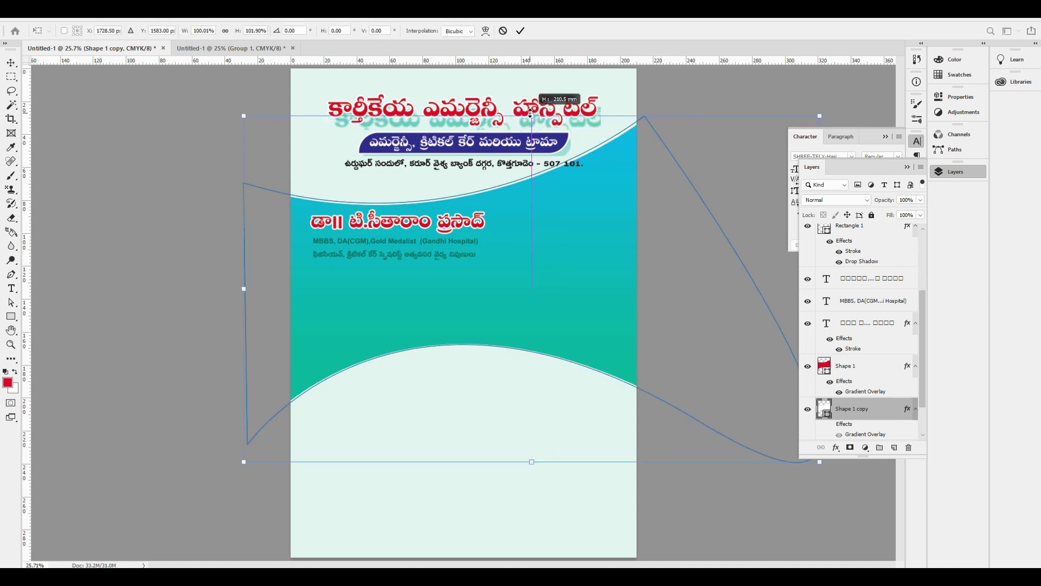
key(Return)
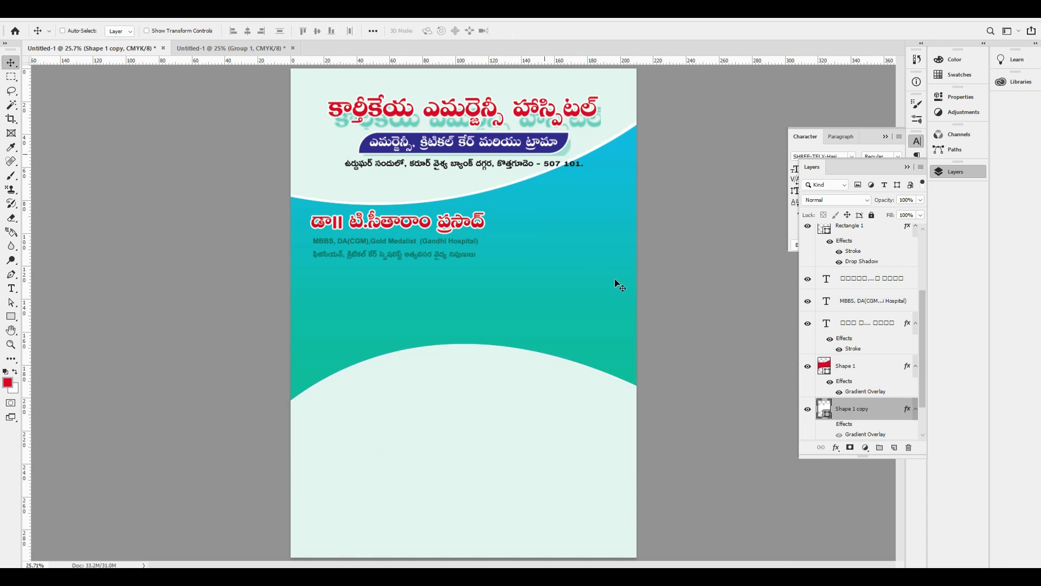
drag(592, 257, 602, 285)
key(ctrl+z)
- Duplicate the teal wave, tilt and widen the copy, and send it two layers down
key(ctrl+j)
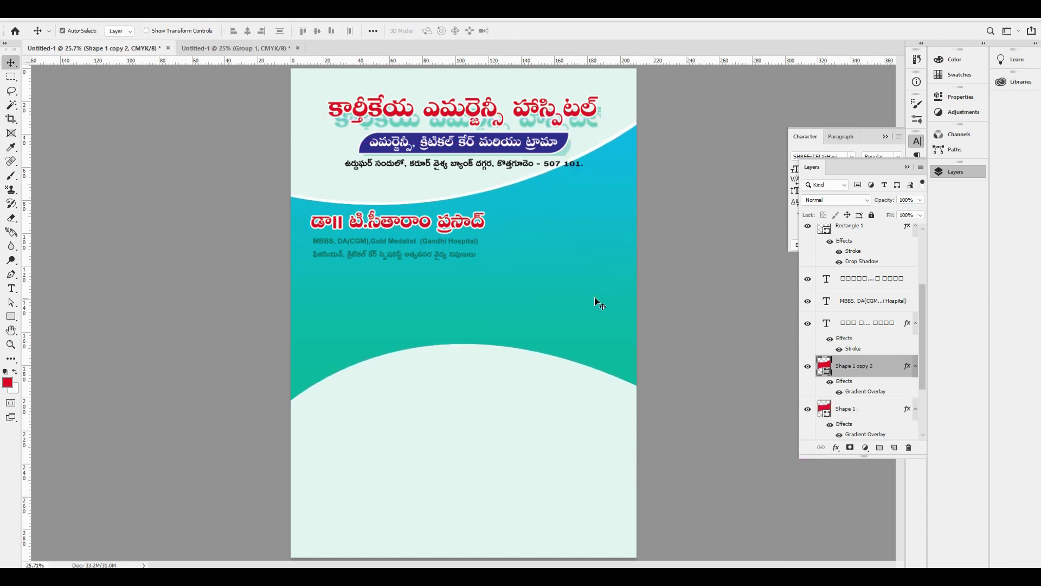
key(ctrl+t)
key(ctrl+minus)
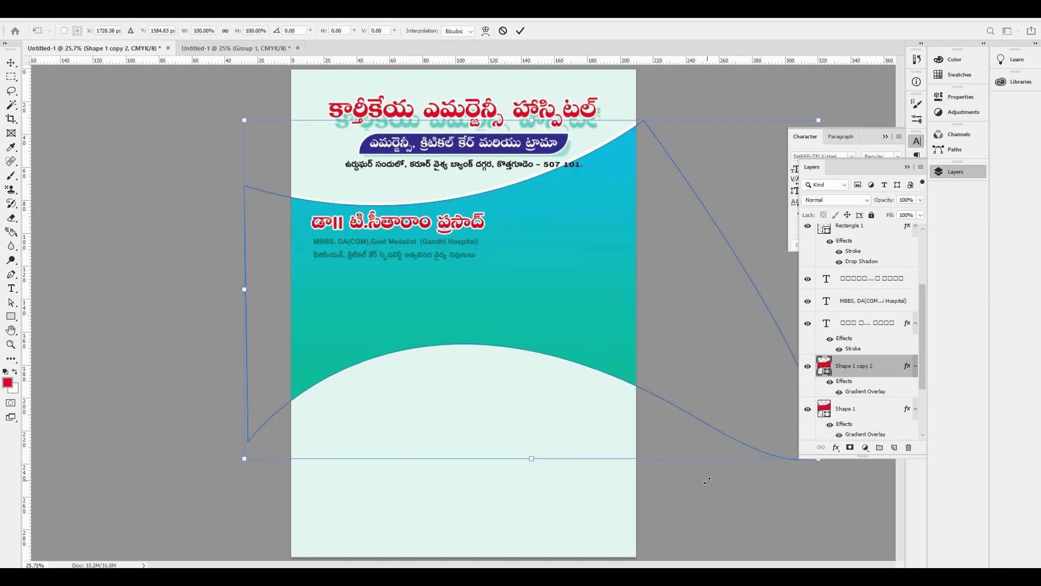
key(ctrl+minus)
drag(708, 472, 728, 436)
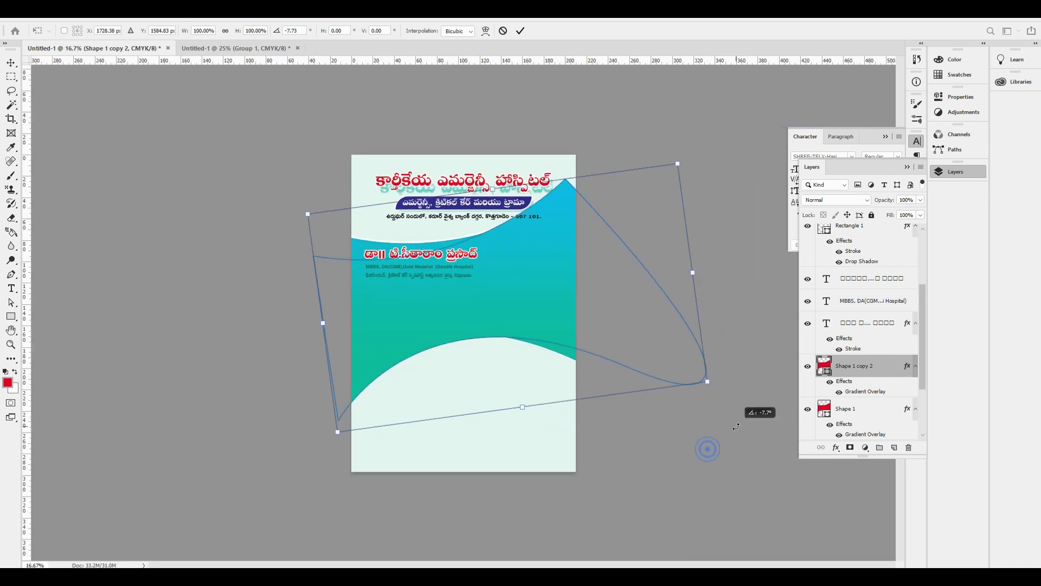
drag(694, 281, 706, 293)
key(Return)
key(ctrl+bracketleft)
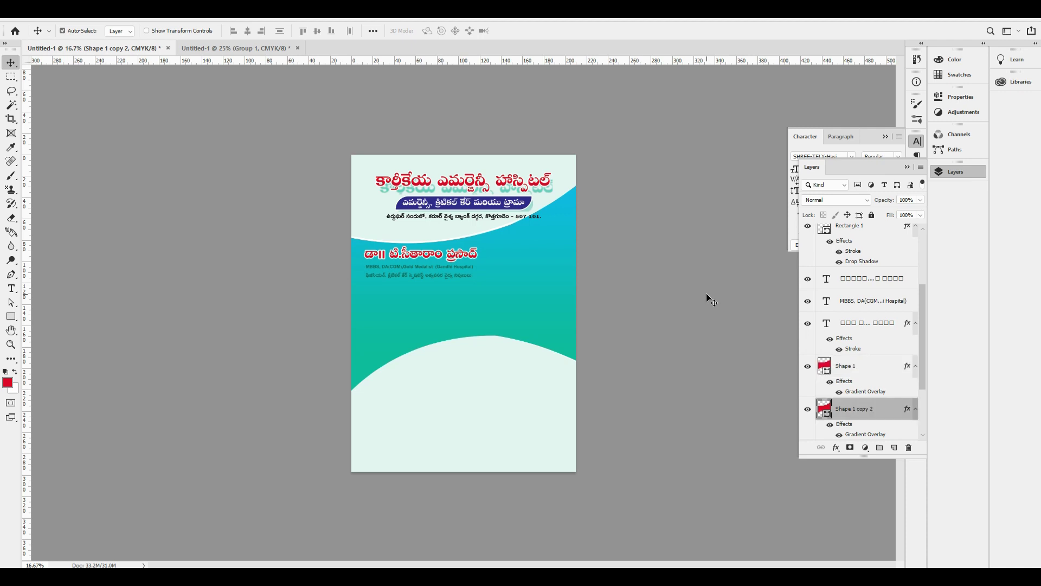
key(ctrl+bracketleft)
key(ctrl+bracketleft)
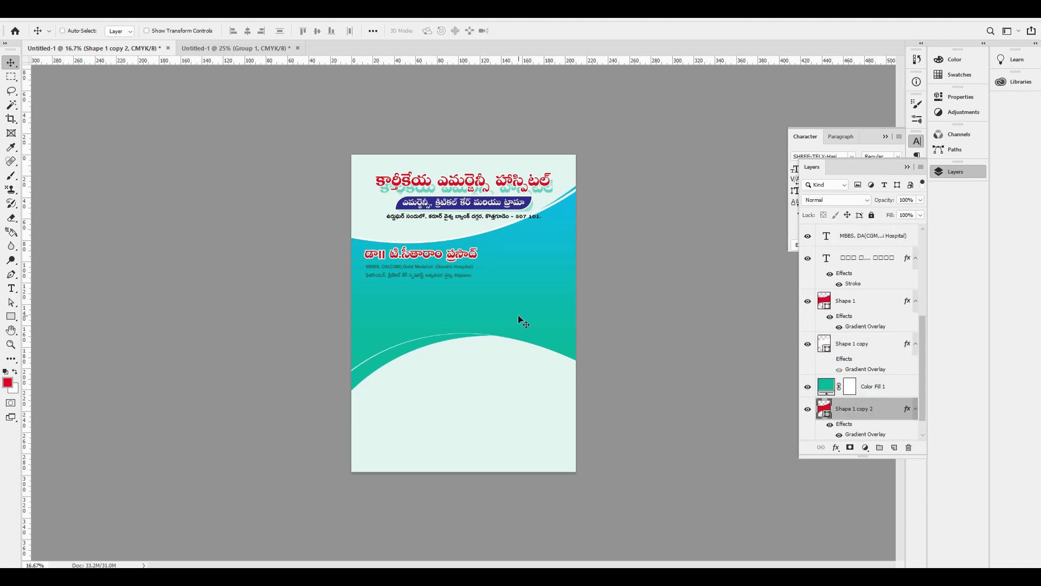
- Stretch the white wave copy's bottom down and tilt it slightly
ctrl+click(532, 272)
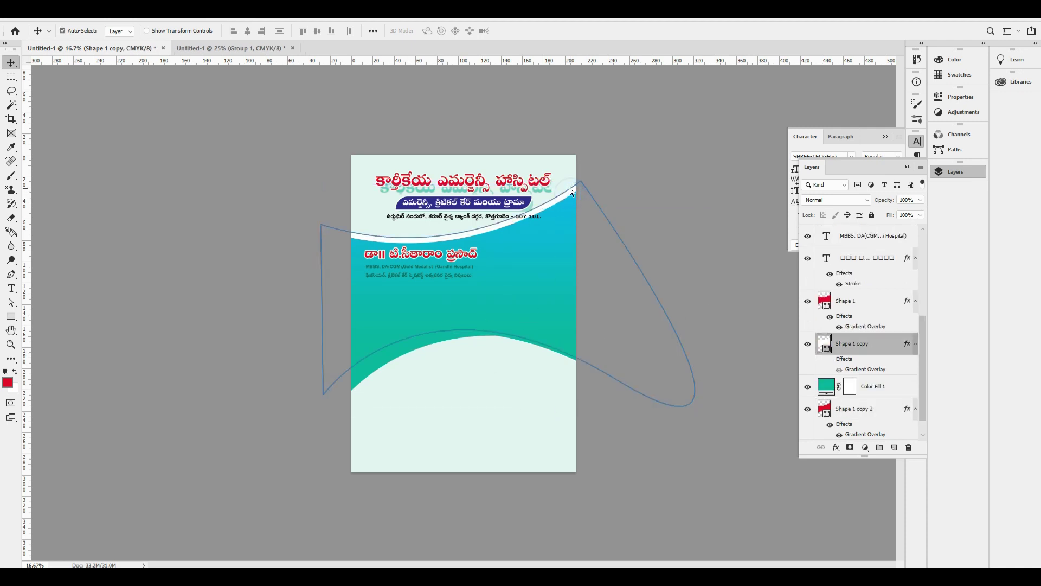
key(ctrl+t)
drag(505, 410, 510, 415)
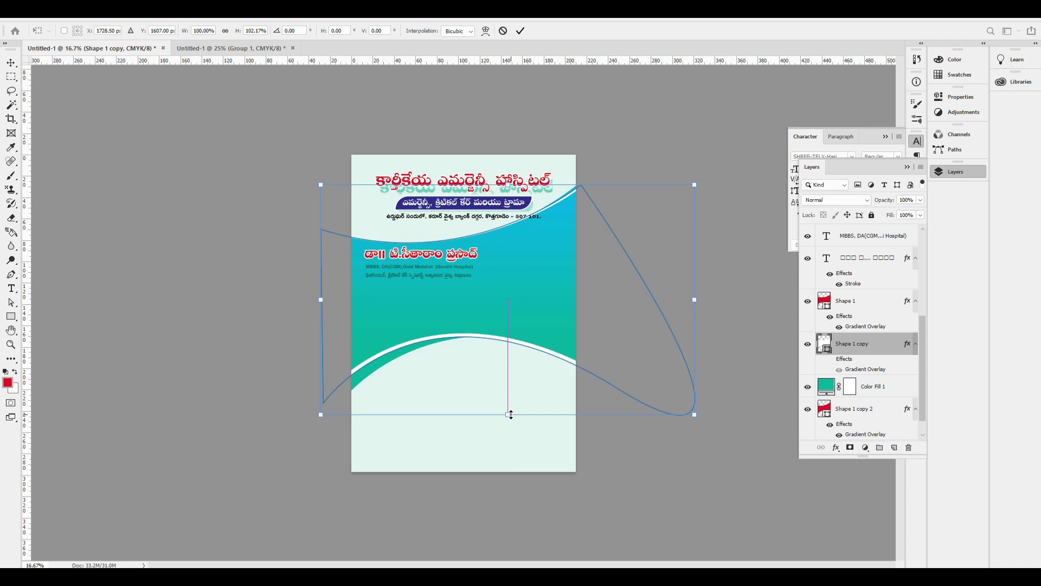
key(Return)
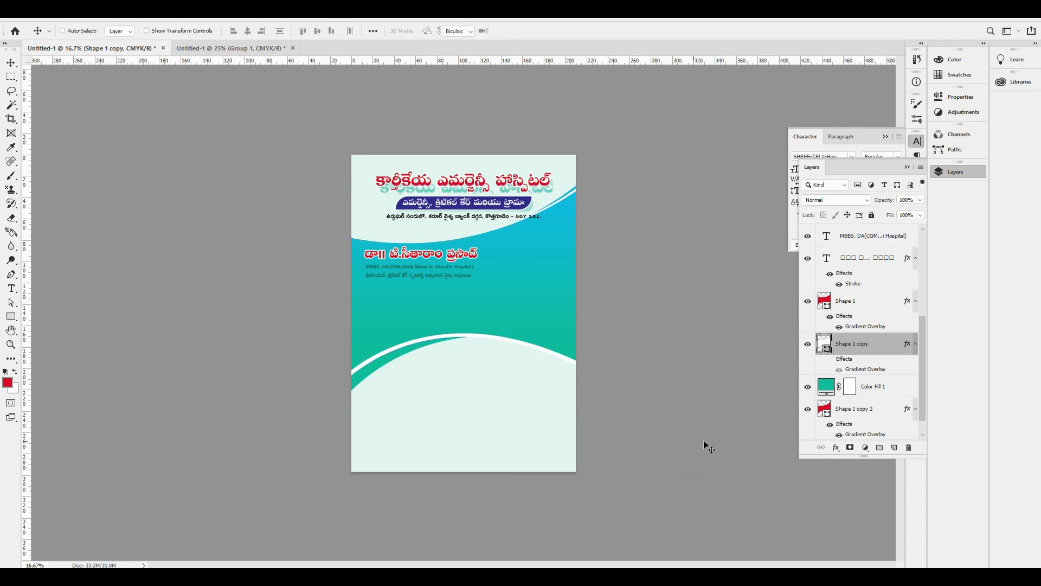
key(ctrl+t)
drag(703, 443, 715, 438)
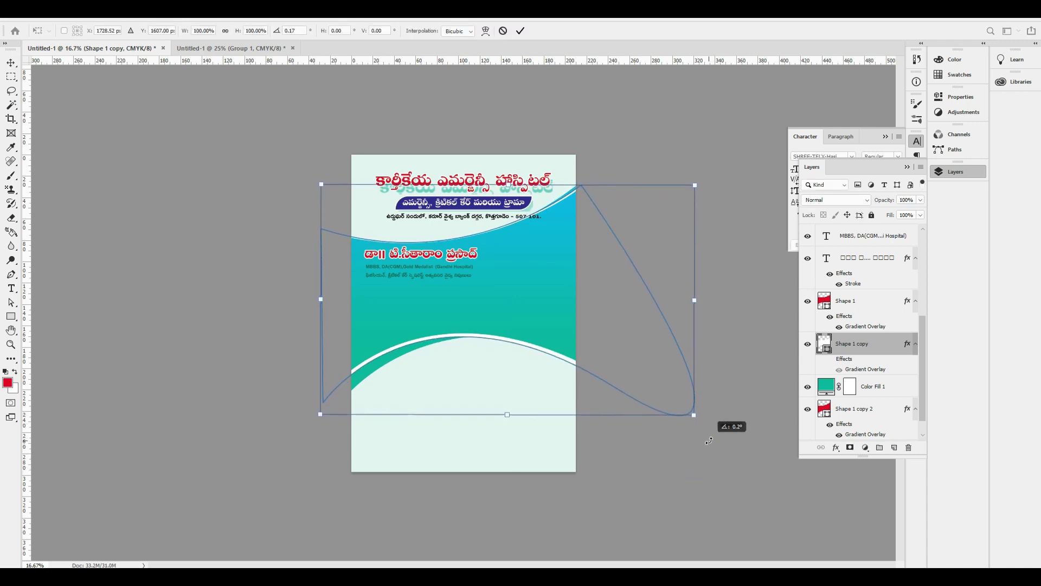
key(Return)
key(Return)
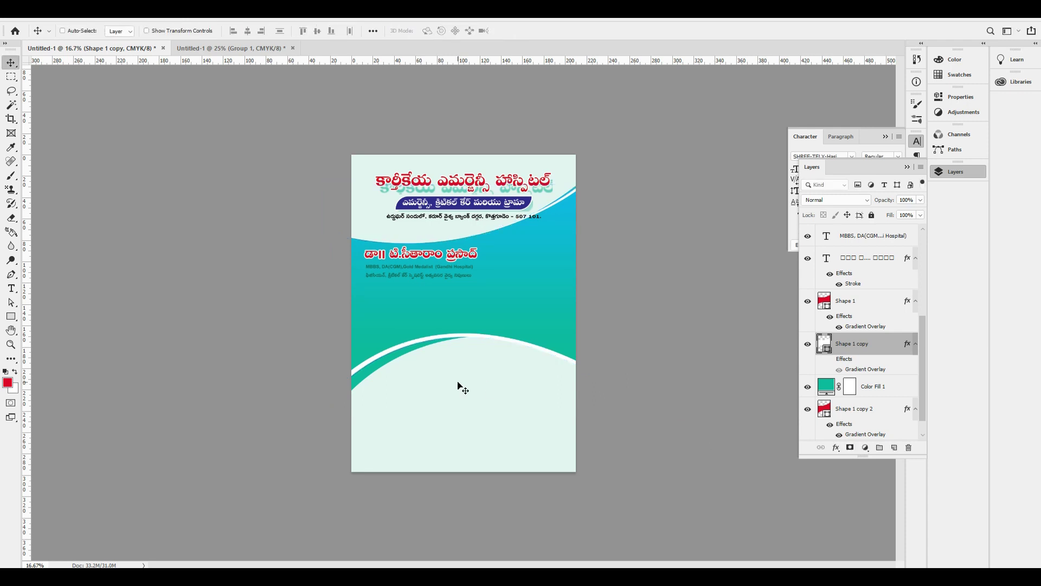
- Stretch the second wave copy slightly taller at the top and bottom
click(387, 367)
click(362, 373)
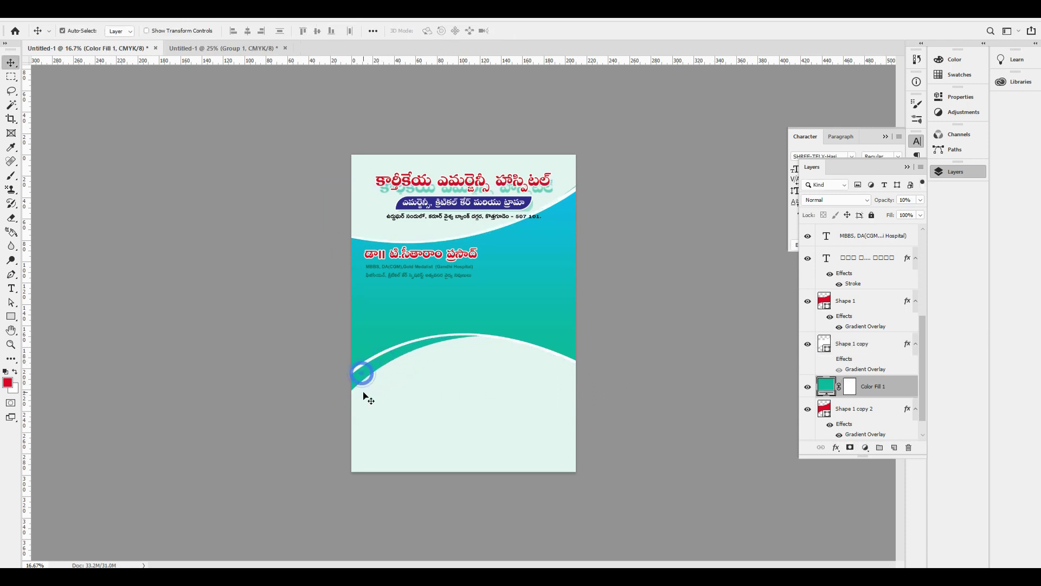
right_click(369, 382)
click(404, 388)
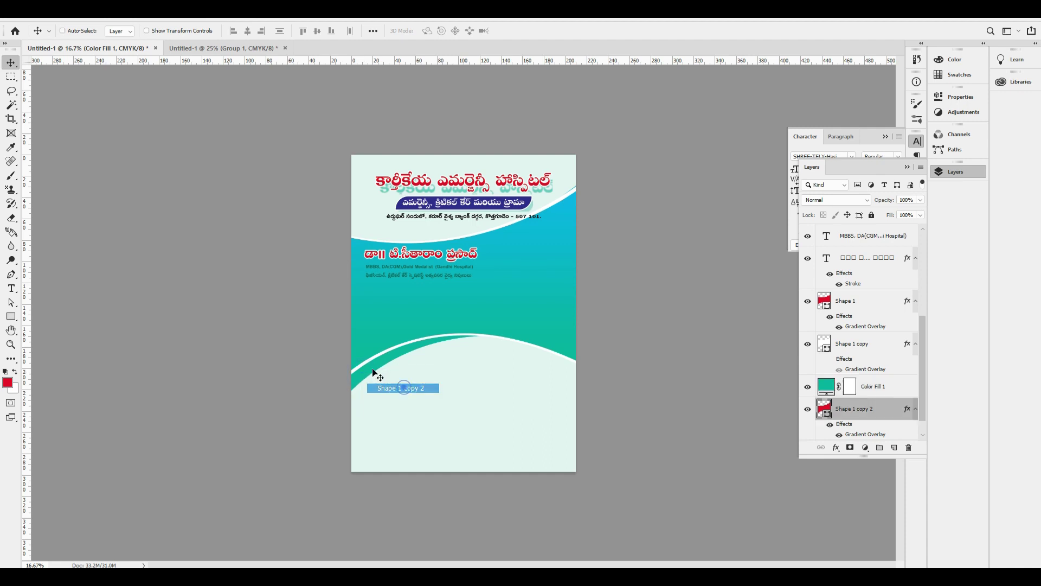
key(ctrl+t)
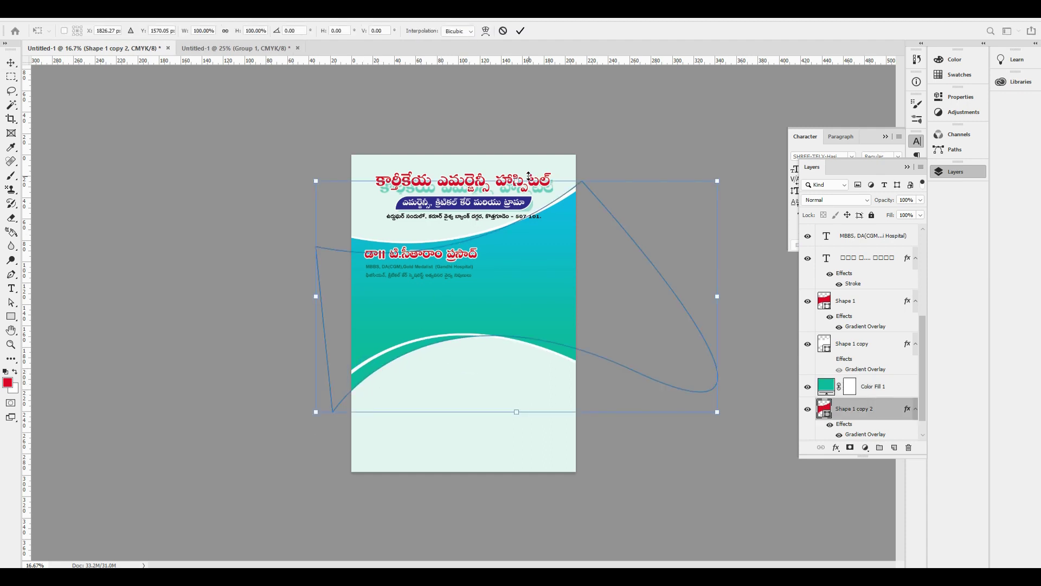
drag(529, 176, 529, 168)
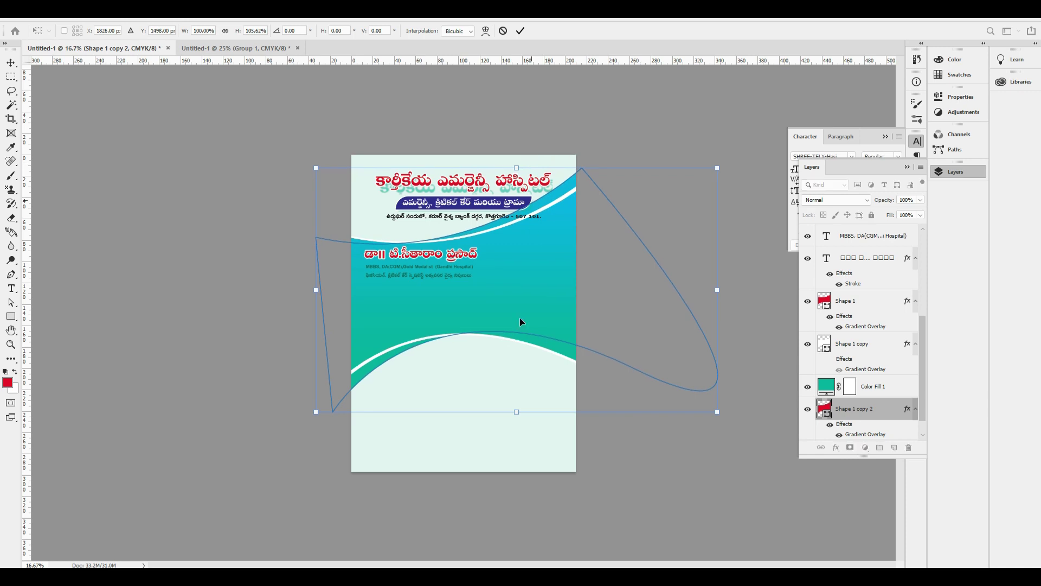
drag(516, 412, 518, 413)
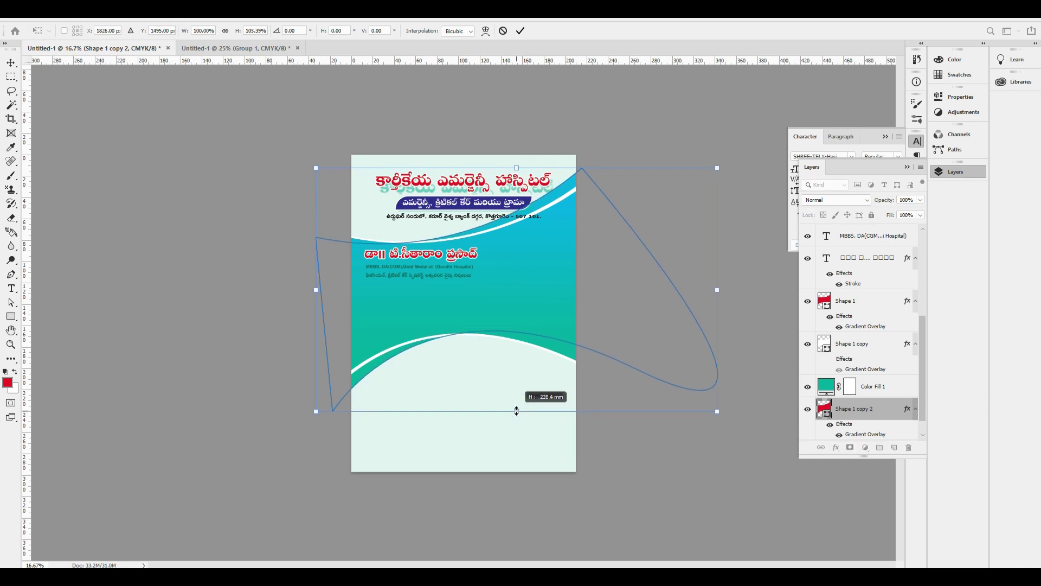
key(Return)
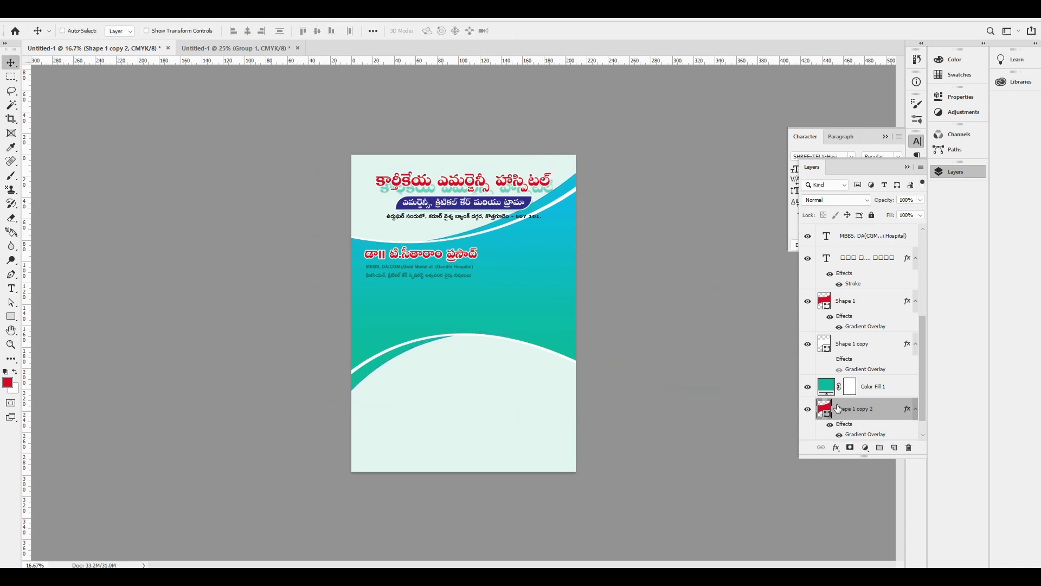
- Check the lower wave's gradient overlay settings and dismiss a transform error on the teal fill
double_click(855, 434)
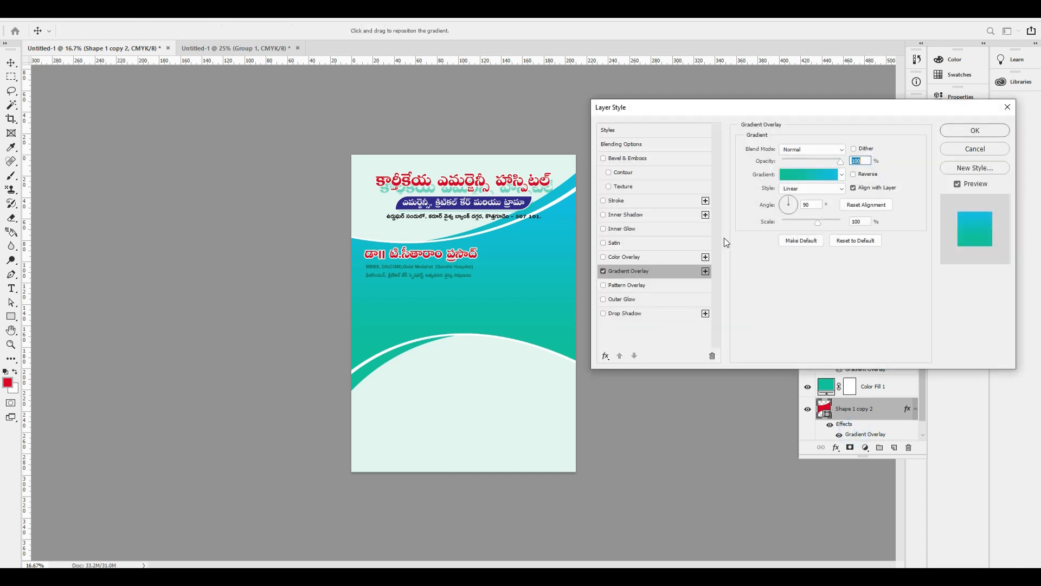
key(Return)
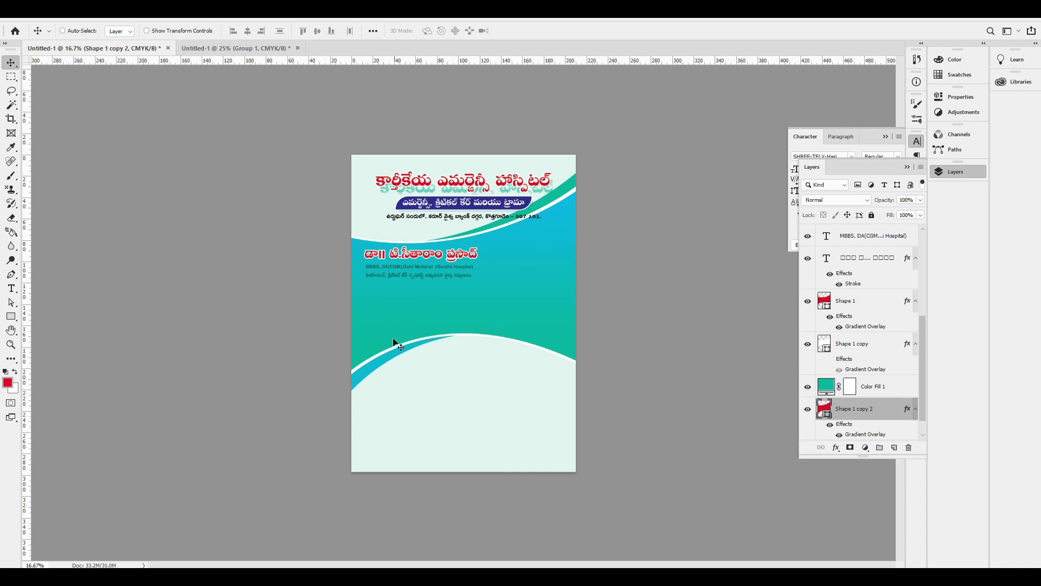
scroll(564, 179, up, 3)
scroll(580, 360, up, 3)
scroll(553, 223, down, 2)
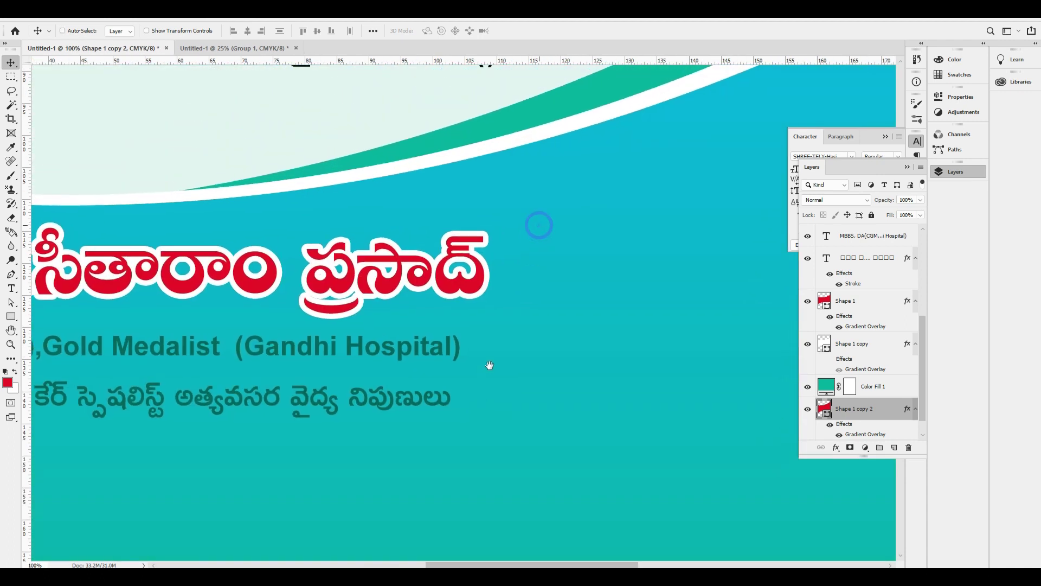
scroll(539, 223, down, 1)
scroll(493, 372, down, 2)
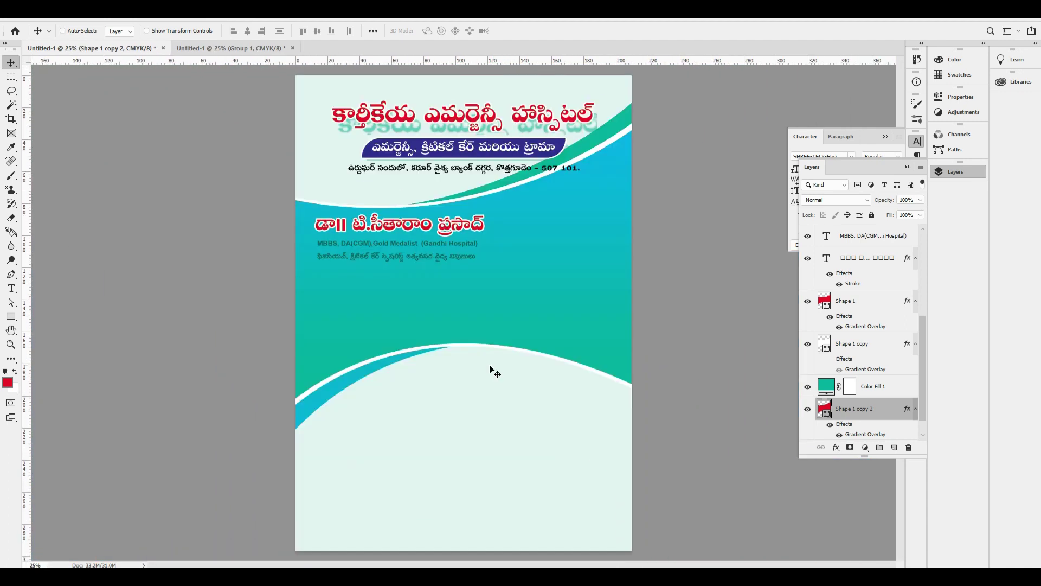
click(601, 139)
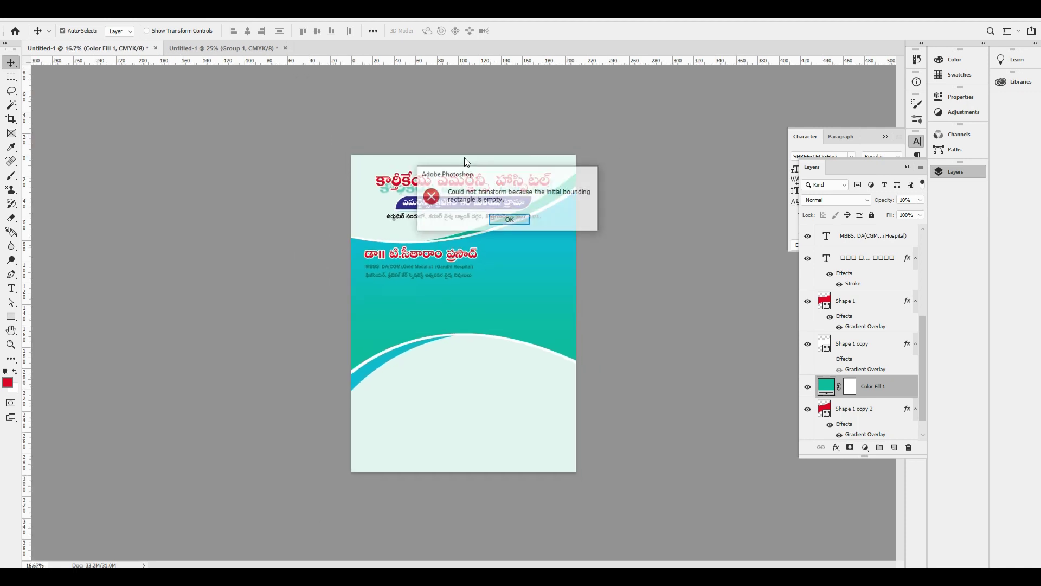
click(543, 222)
scroll(855, 389, down, 1)
- Shorten the lower wave shape slightly from the top, then nudge the hospital title
click(855, 389)
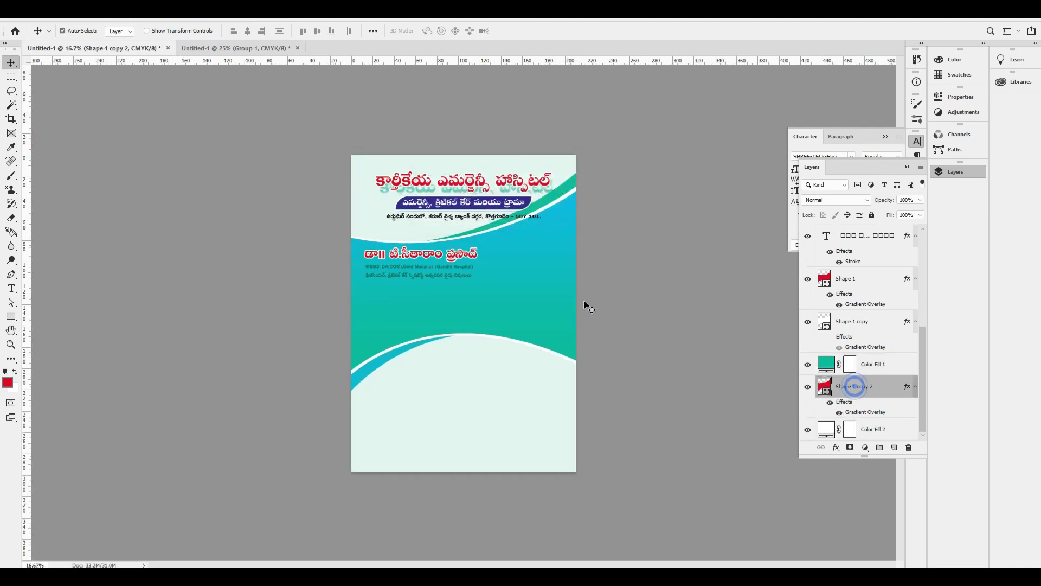
key(ctrl+t)
drag(516, 169, 518, 176)
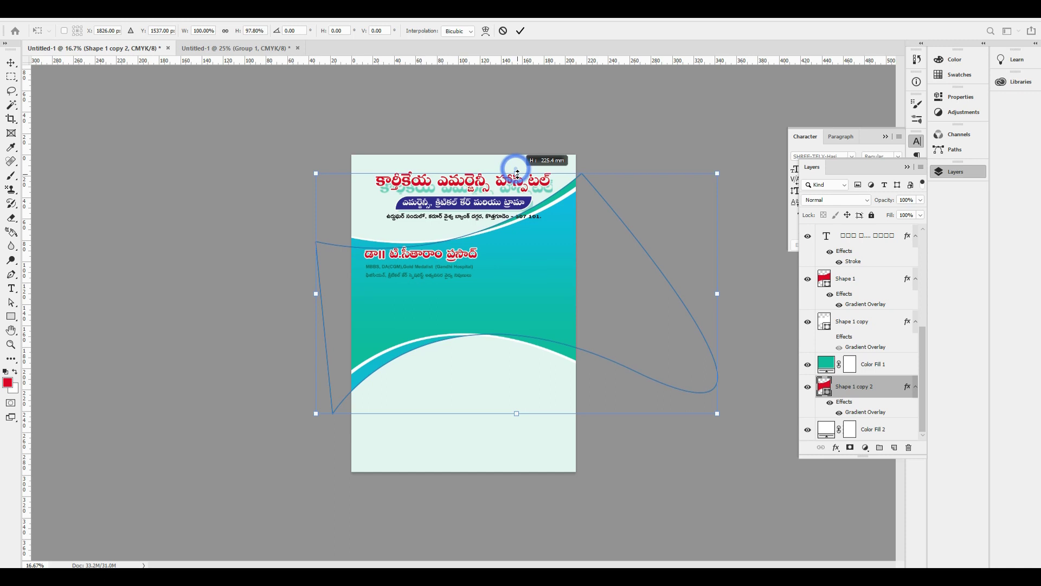
key(Return)
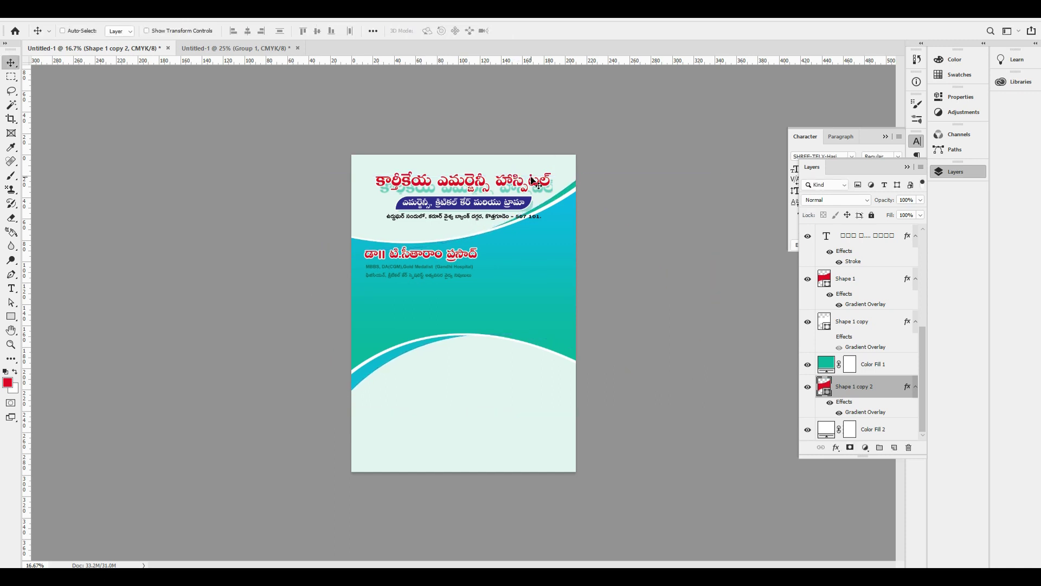
scroll(534, 183, down, 2)
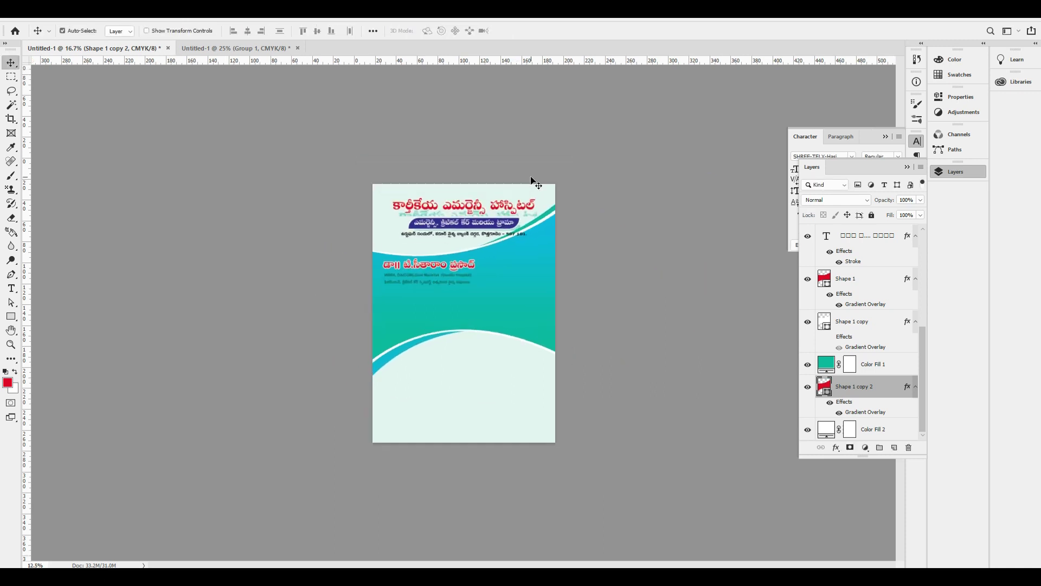
scroll(532, 179, up, 4)
drag(583, 107, 585, 107)
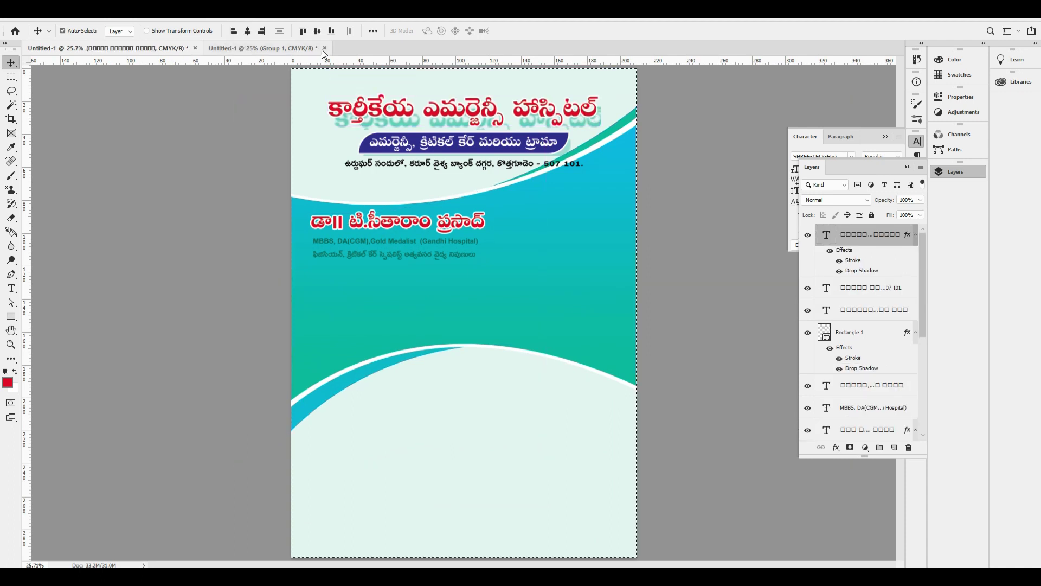
- Centre the hospital title horizontally on the page
click(248, 31)
scroll(716, 121, up, 1)
scroll(542, 252, up, 1)
scroll(554, 261, down, 1)
- Move the address layer above the title and give it a 5 px stroke outline
click(615, 277)
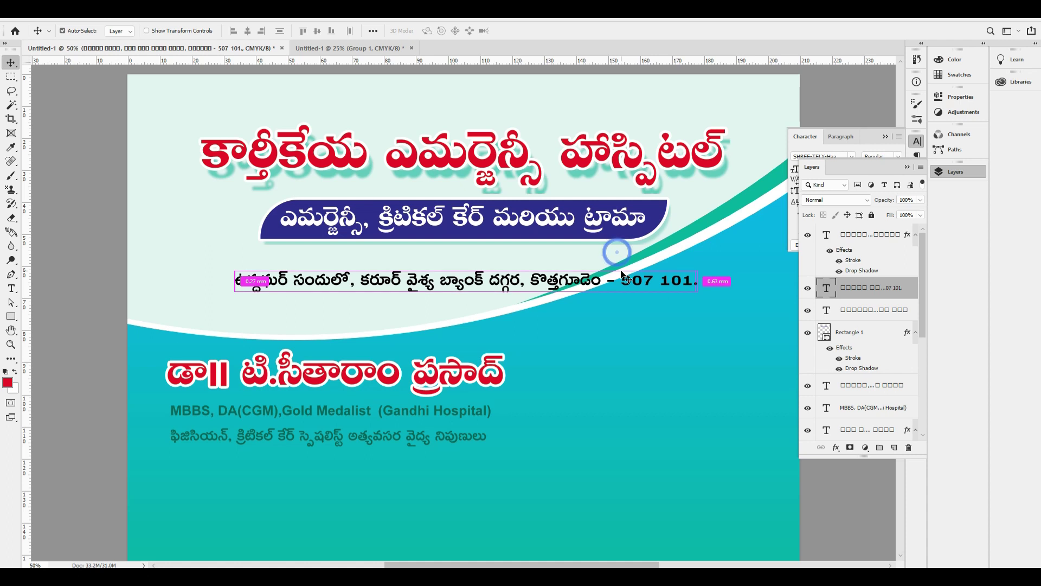
key(ctrl+bracketright)
key(F6)
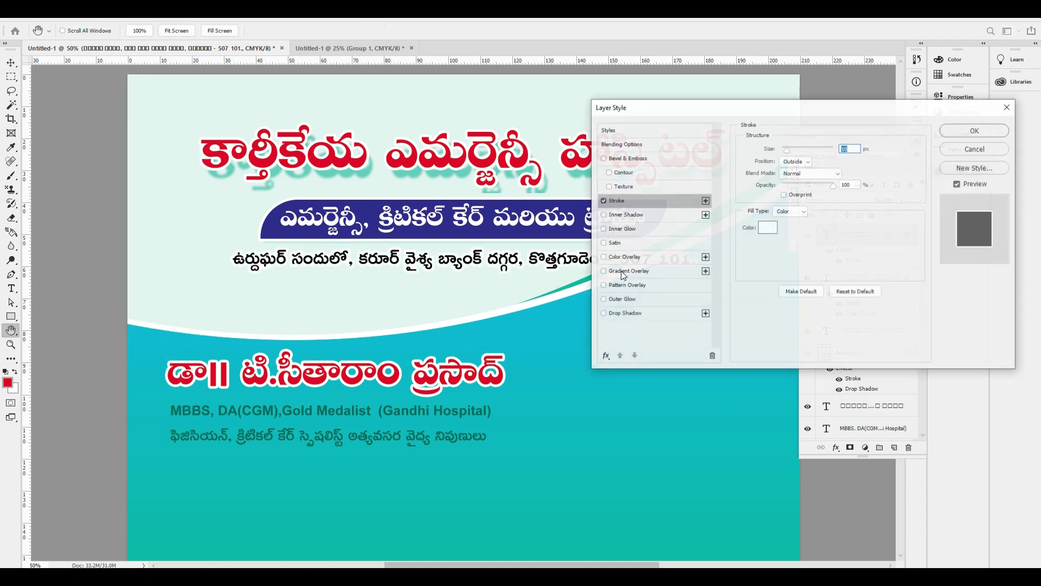
text(5)
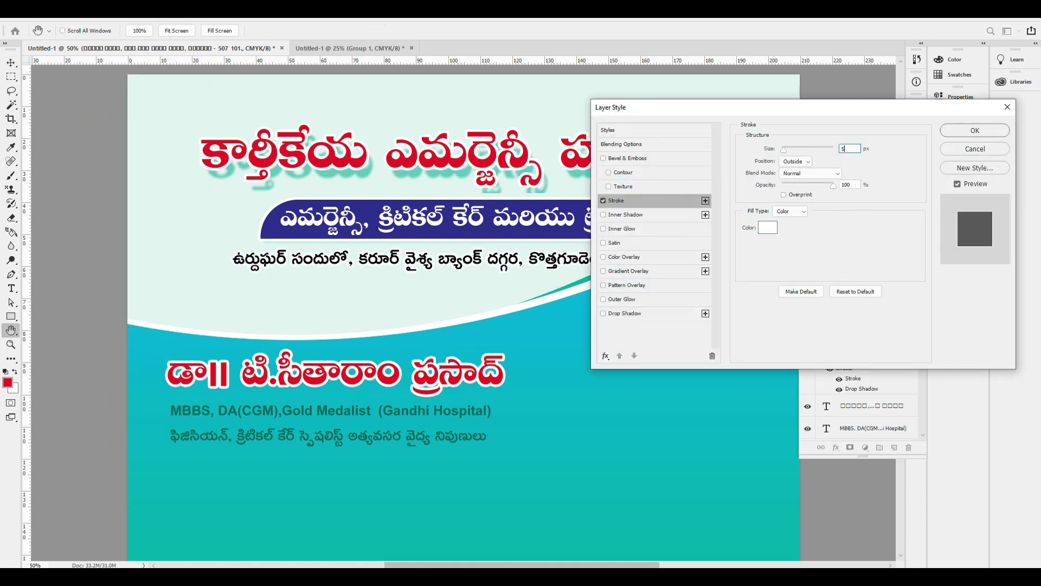
key(Return)
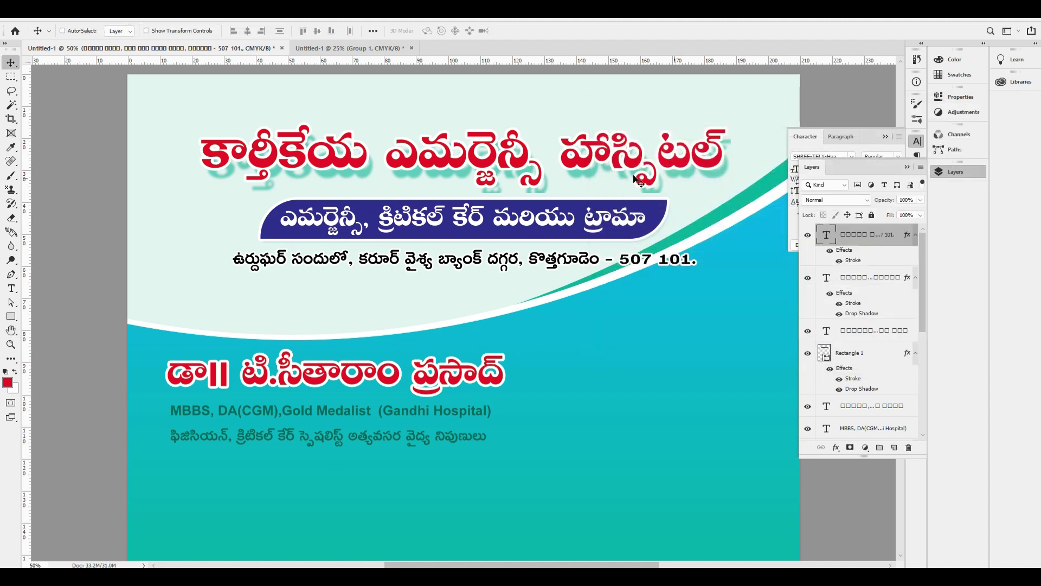
ctrl+click(605, 241)
- Add the banner rectangle to the selection and nudge the Telugu specialisation line slightly
right_click(654, 215)
shift+click(679, 218)
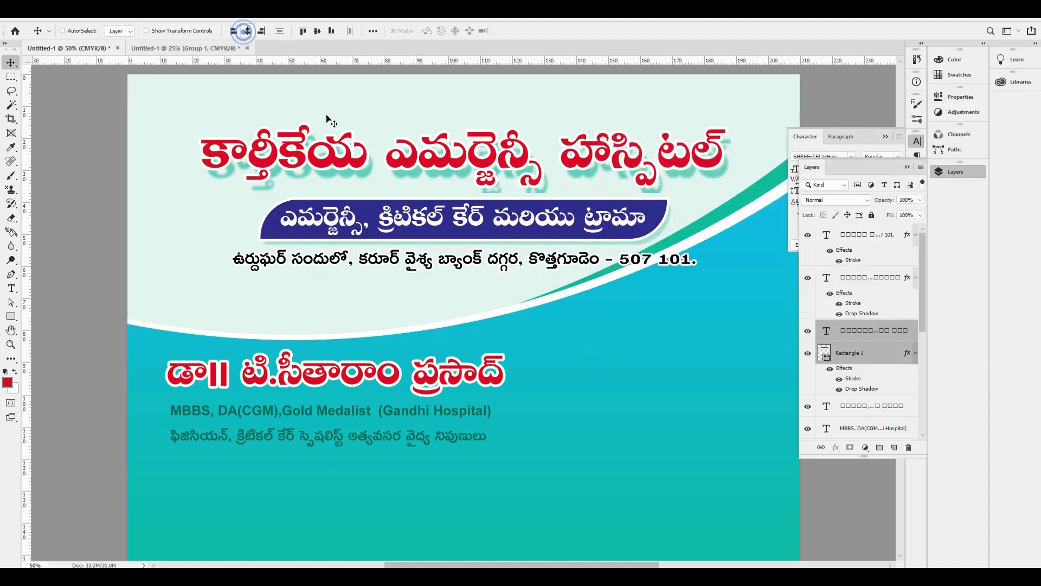
key(ctrl+minus)
key(ctrl+minus)
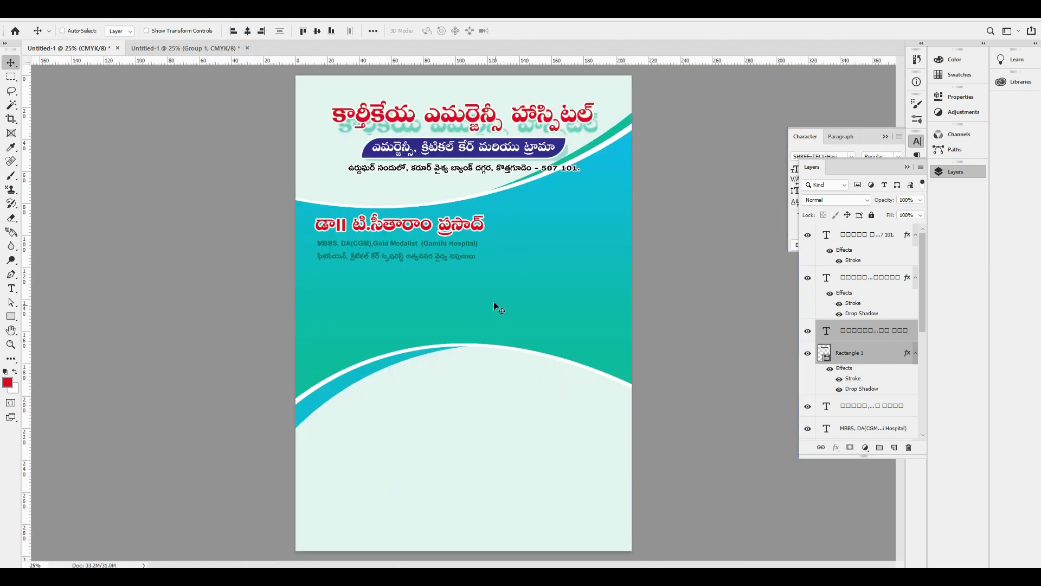
ctrl+click(410, 246)
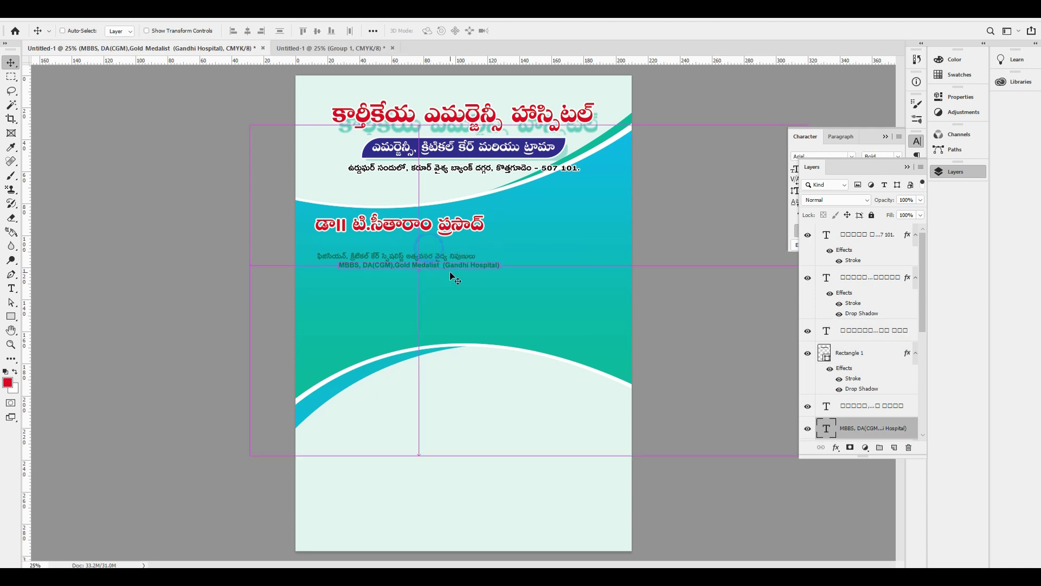
drag(431, 257, 441, 263)
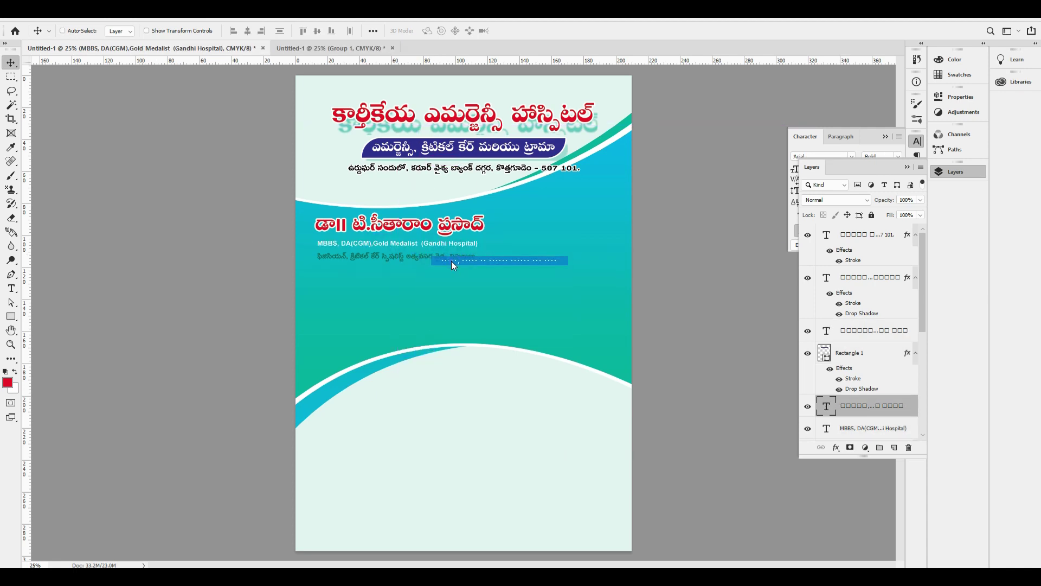
- Group the doctor-detail text layers and scale the group down to about 72%
right_click(435, 243)
click(440, 267)
right_click(434, 254)
click(438, 260)
right_click(438, 228)
shift+click(453, 237)
right_click(478, 267)
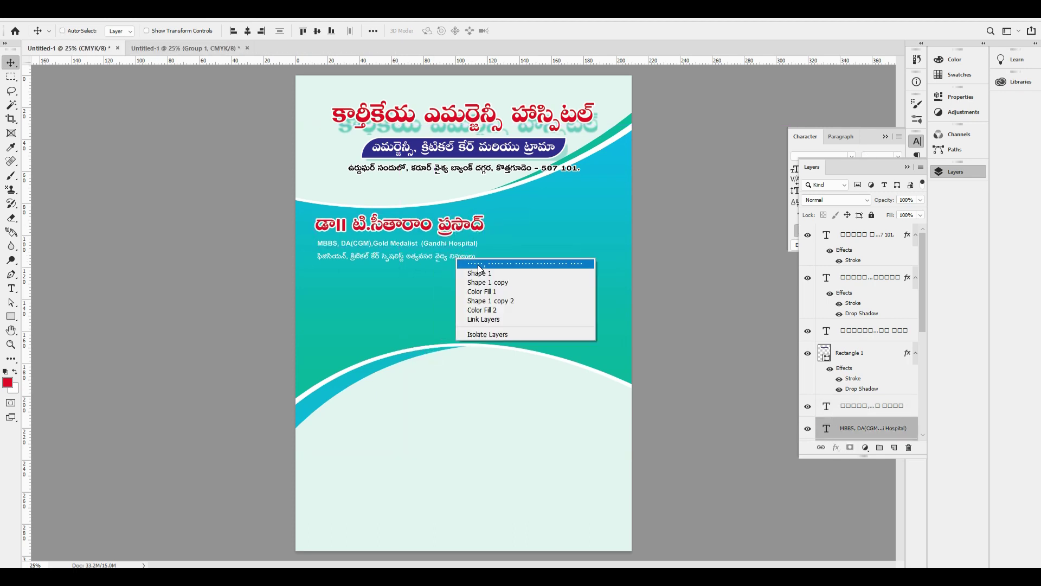
key(Escape)
key(ctrl+g)
key(ctrl+t)
mouse_move(487, 239)
mouse_down()
mouse_move(438, 237)
mouse_move(421, 257)
mouse_move(555, 283)
mouse_up()
key(Return)
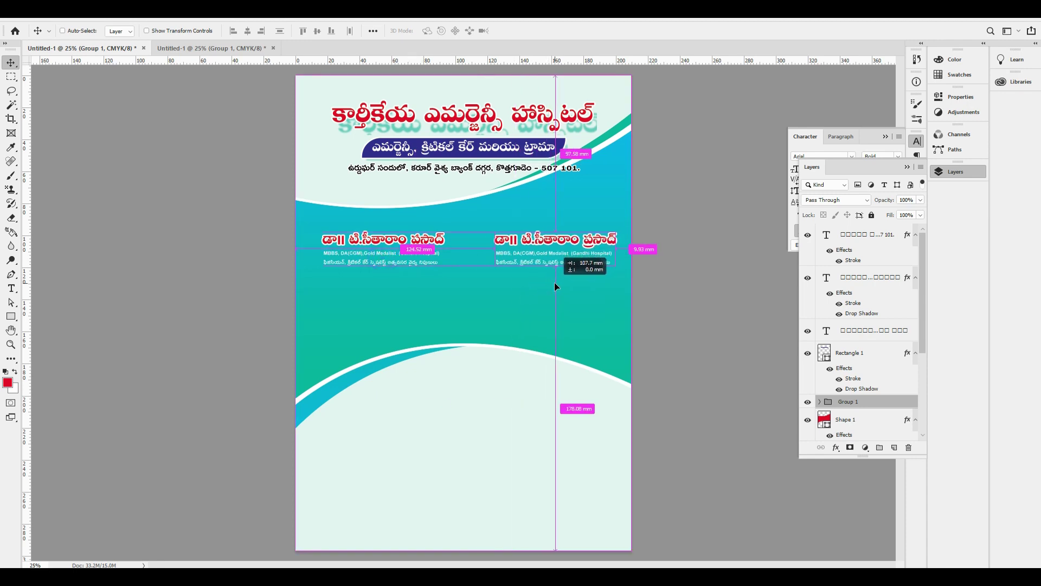
- Drag the KEH logo group into the letterhead and centre it horizontally on the page
click(226, 48)
ctrl+drag(462, 301, 484, 267)
right_click(465, 274)
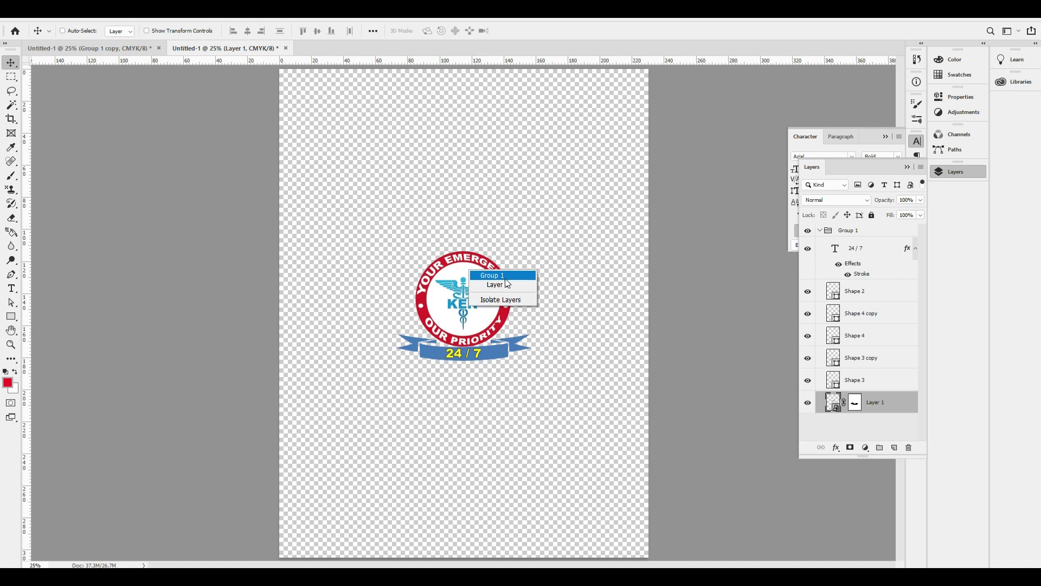
click(495, 287)
mouse_move(515, 302)
mouse_down()
mouse_move(120, 60)
mouse_move(463, 367)
mouse_up()
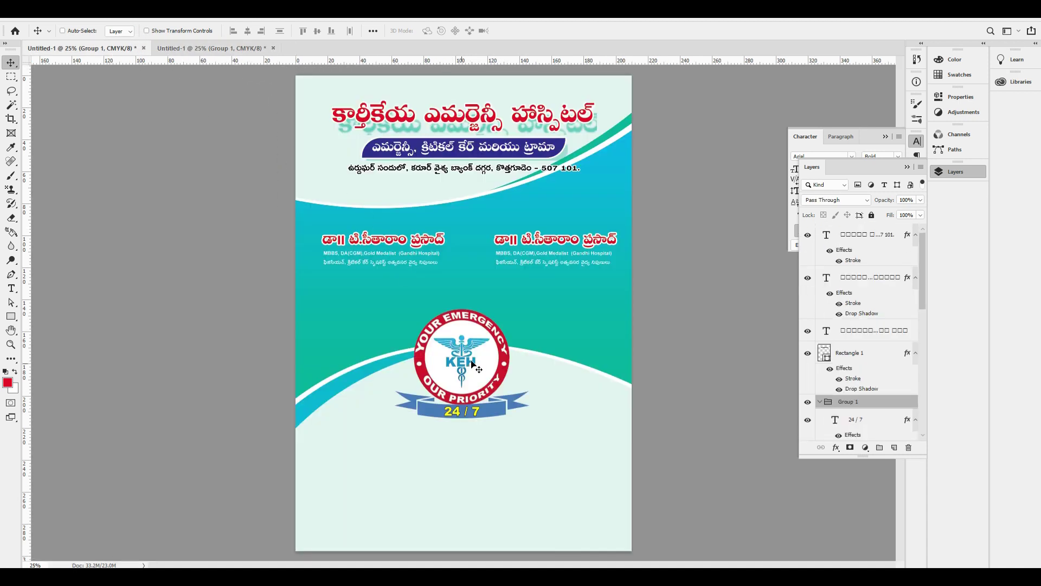
key(ctrl+a)
click(247, 31)
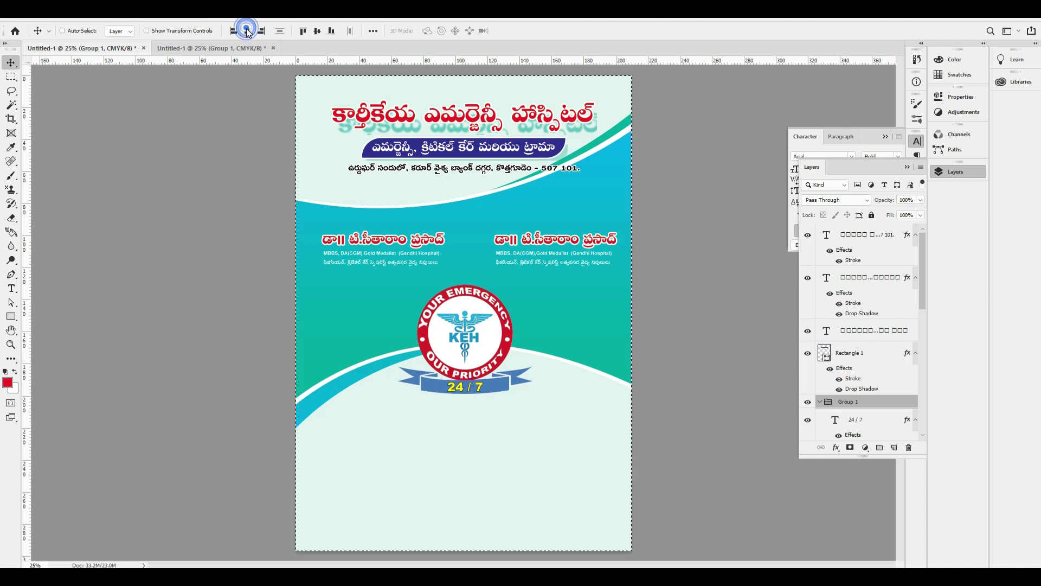
key(Up)
key(Up)
key(Up)
key(Up)
key(Up)
key(Up)
key(Up)
key(Up)
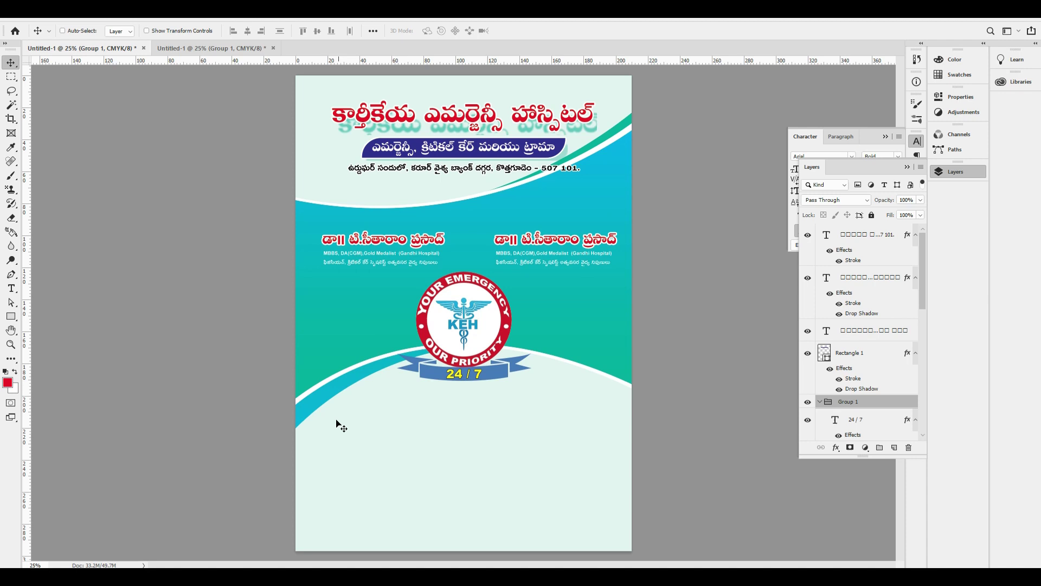
- Squash the lower wave slightly from the bottom and shorten the middle wave from the top
right_click(342, 388)
click(369, 419)
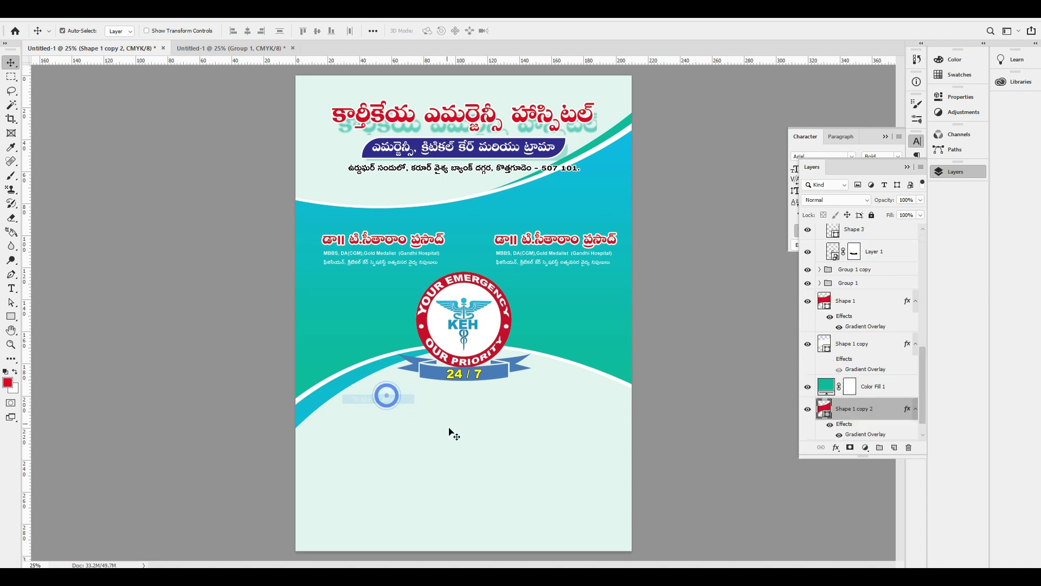
key(ctrl+t)
drag(546, 468, 543, 457)
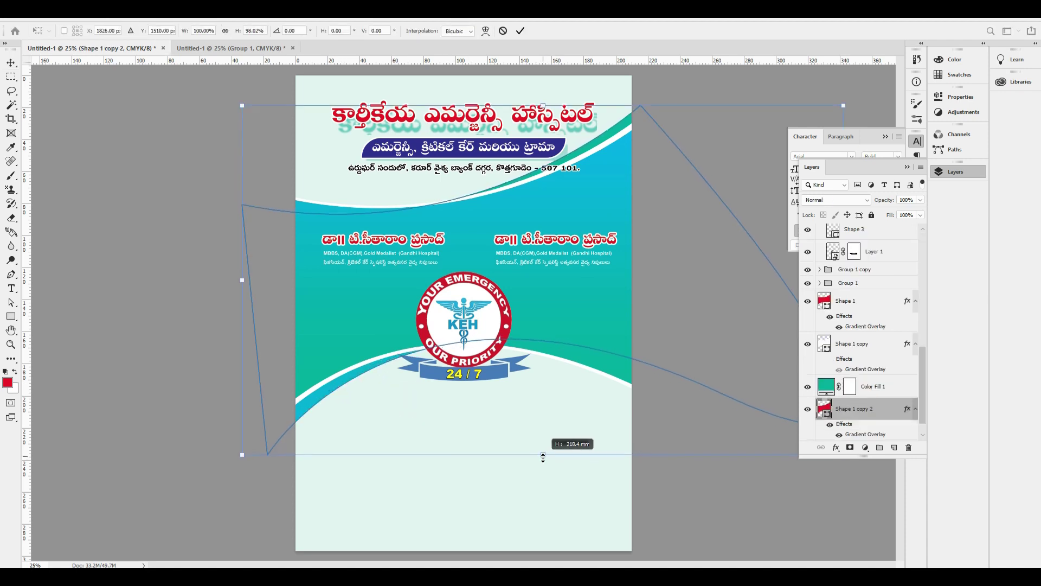
key(Return)
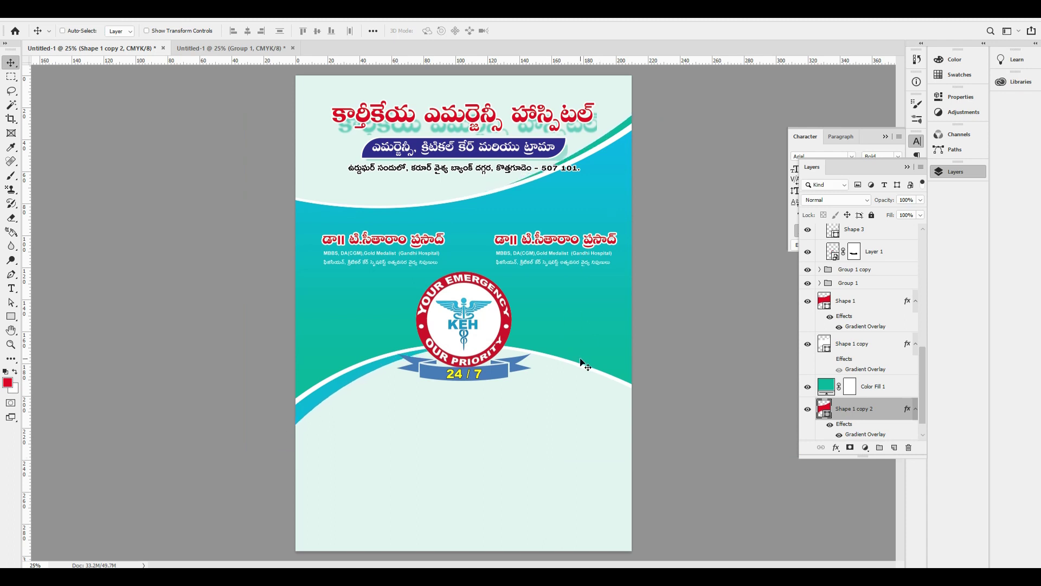
right_click(605, 154)
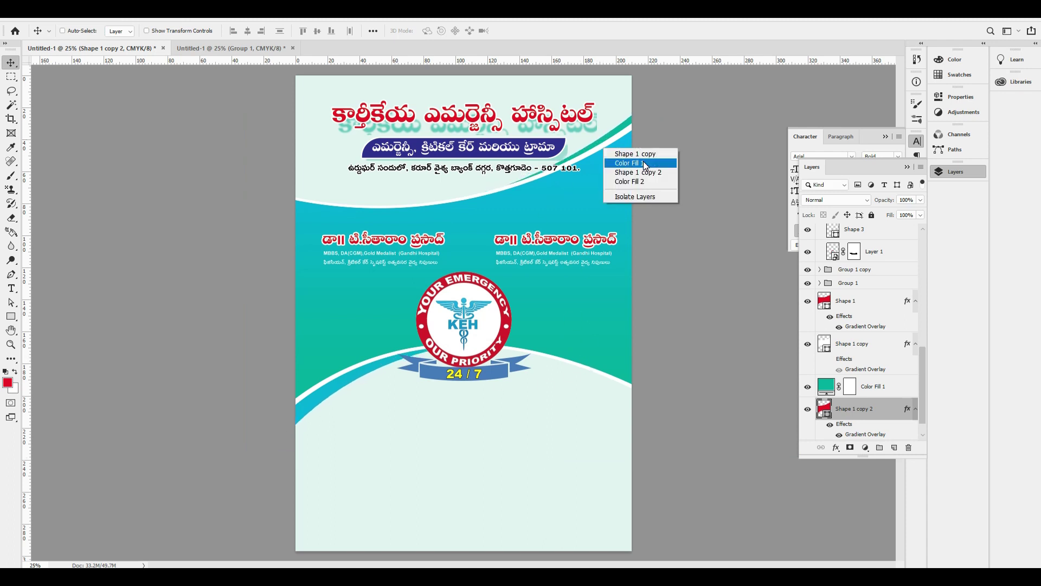
click(637, 156)
key(ctrl+t)
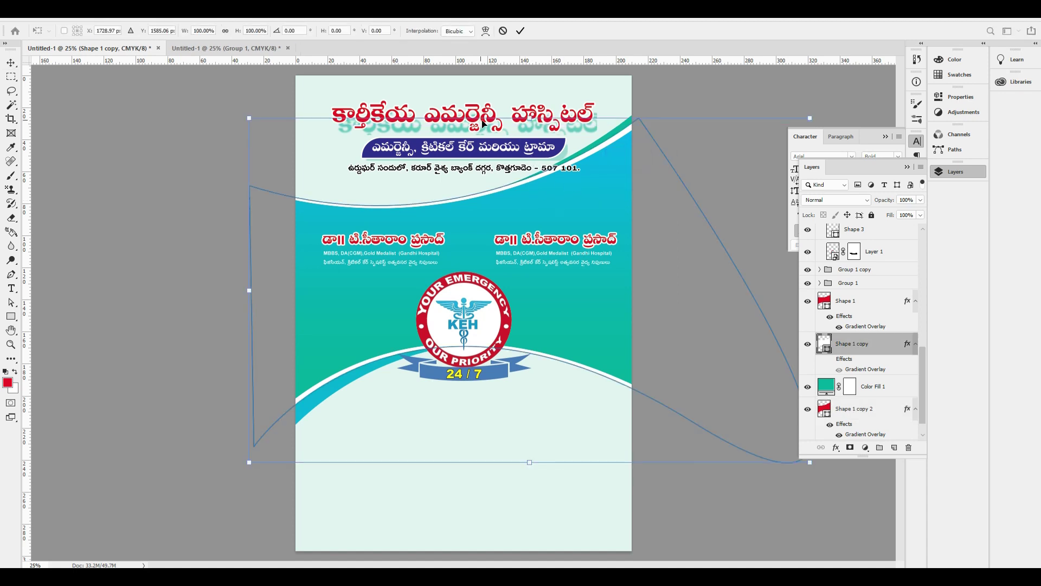
drag(529, 117, 529, 122)
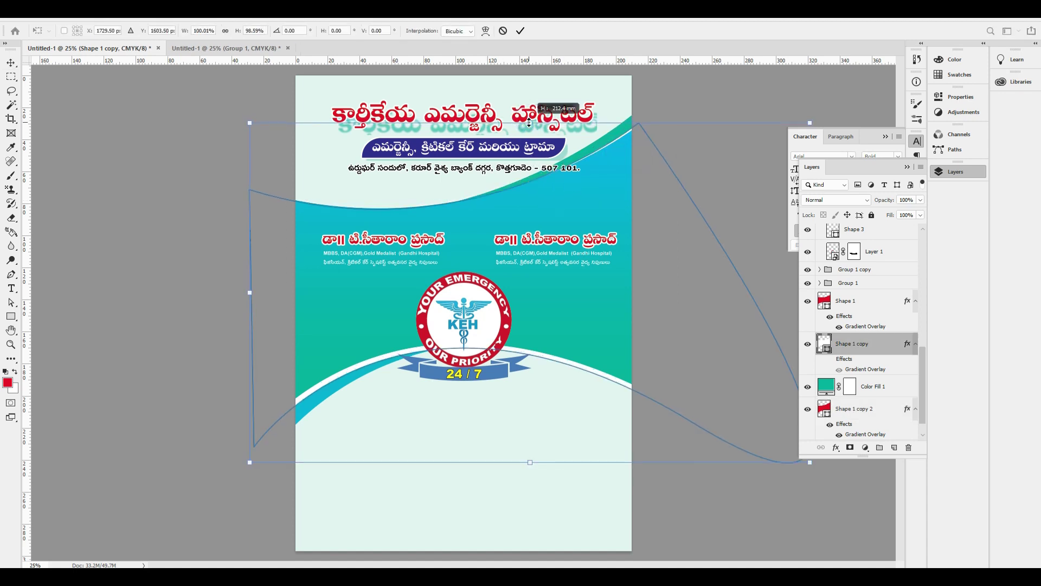
key(Return)
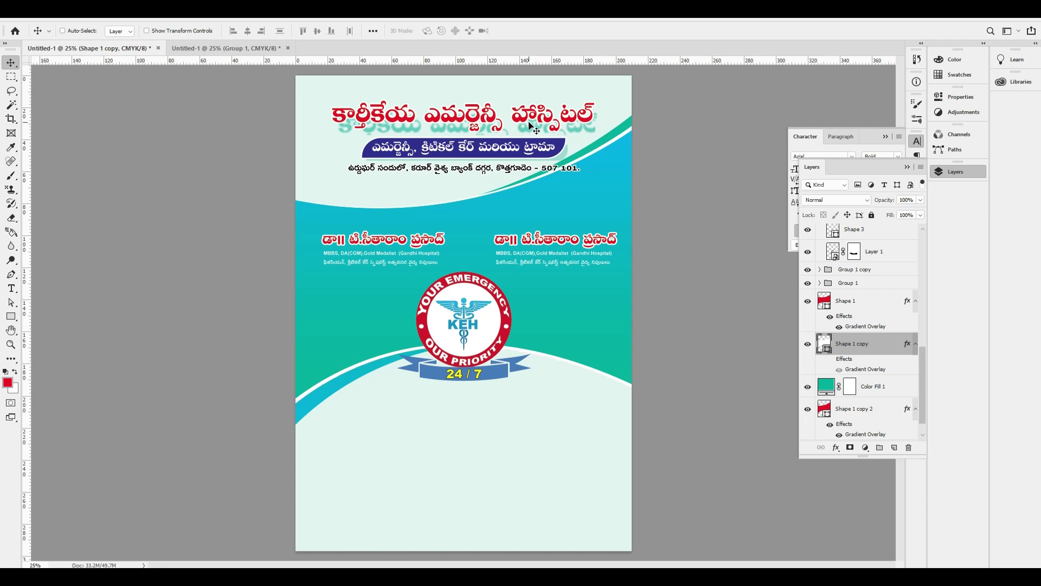
- Tilt the curved wave about -0.9° and reduce its height to roughly 98.7%
key(ctrl+t)
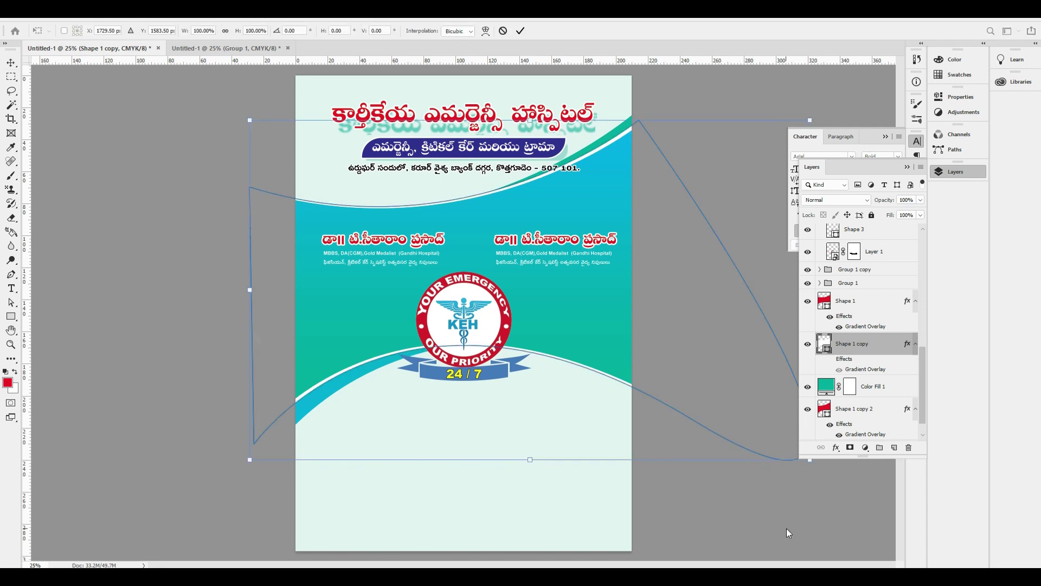
drag(808, 489, 828, 476)
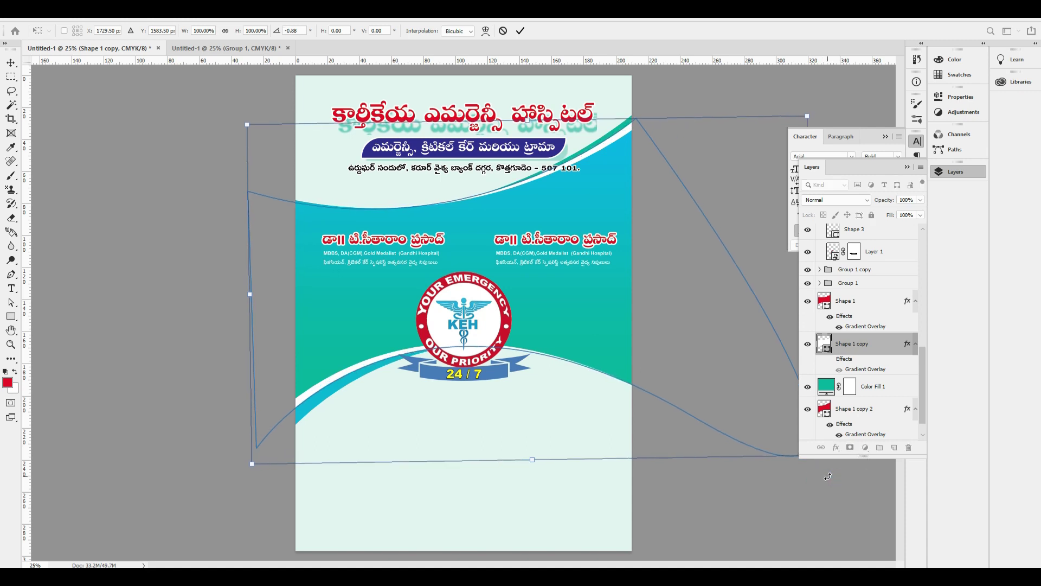
key(Return)
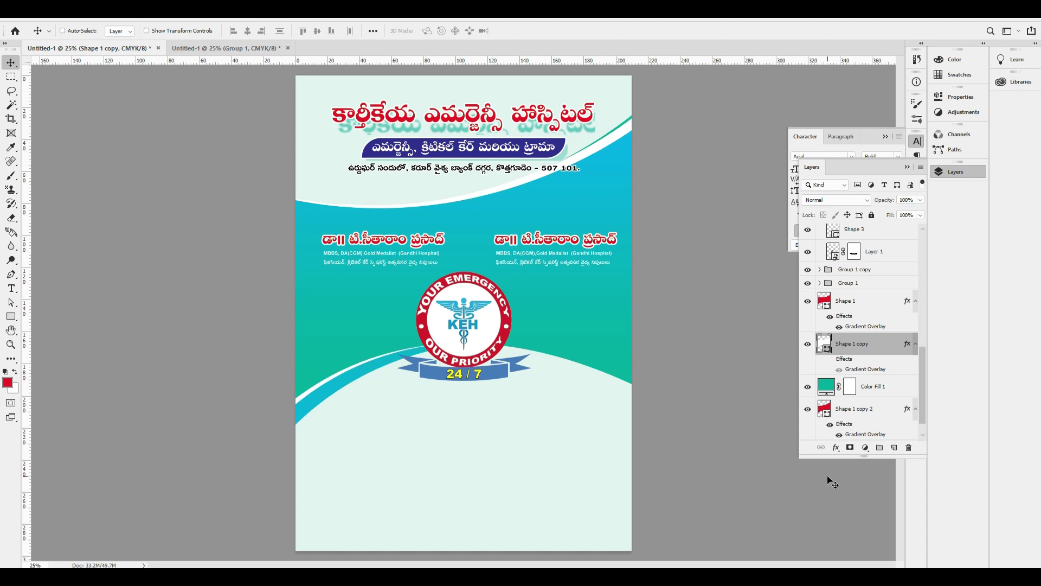
key(ctrl+t)
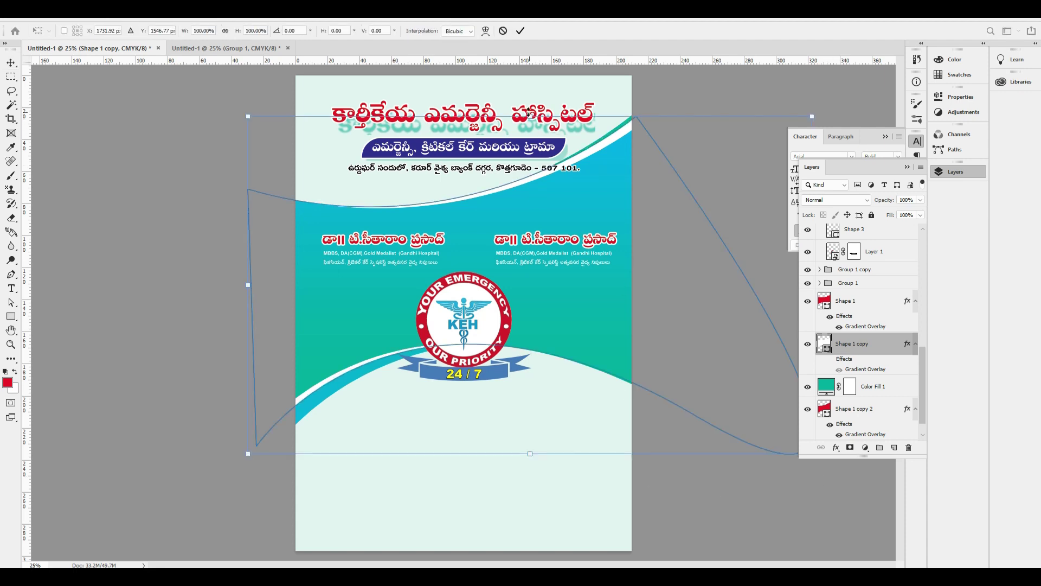
drag(529, 112, 529, 116)
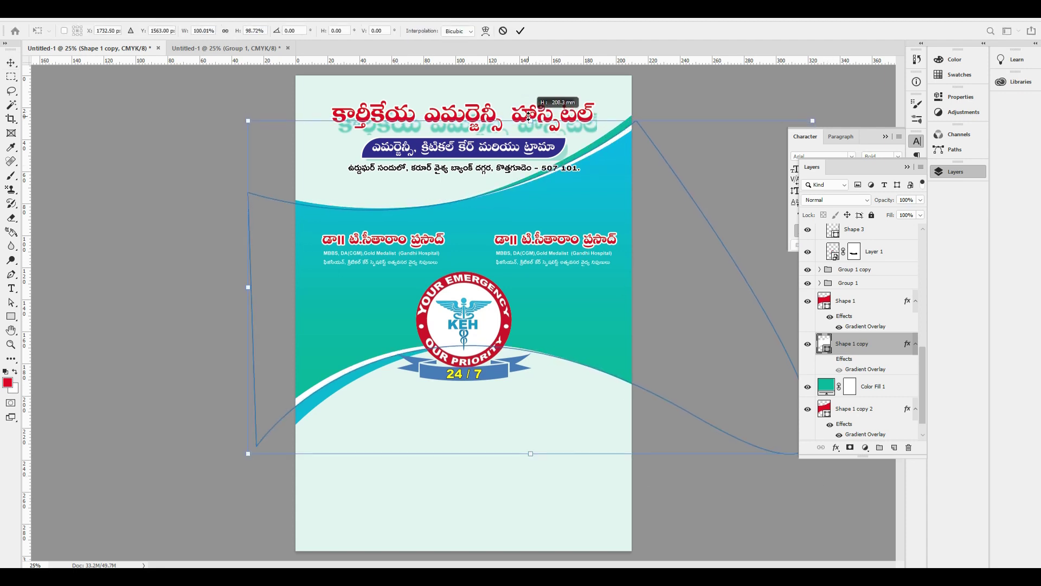
key(Return)
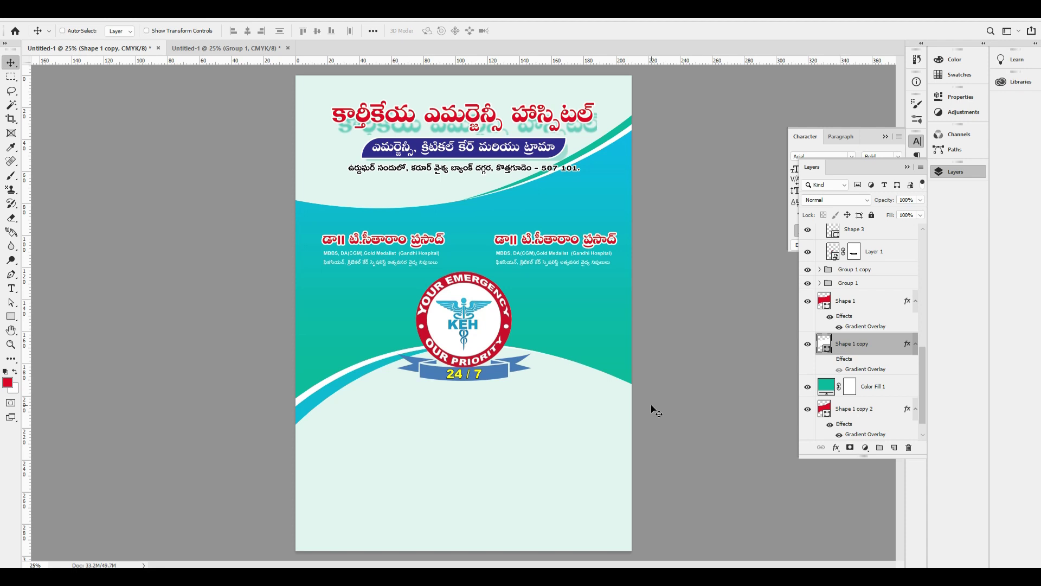
- Draw a rectangle below the logo and centre it horizontally on the page
click(954, 172)
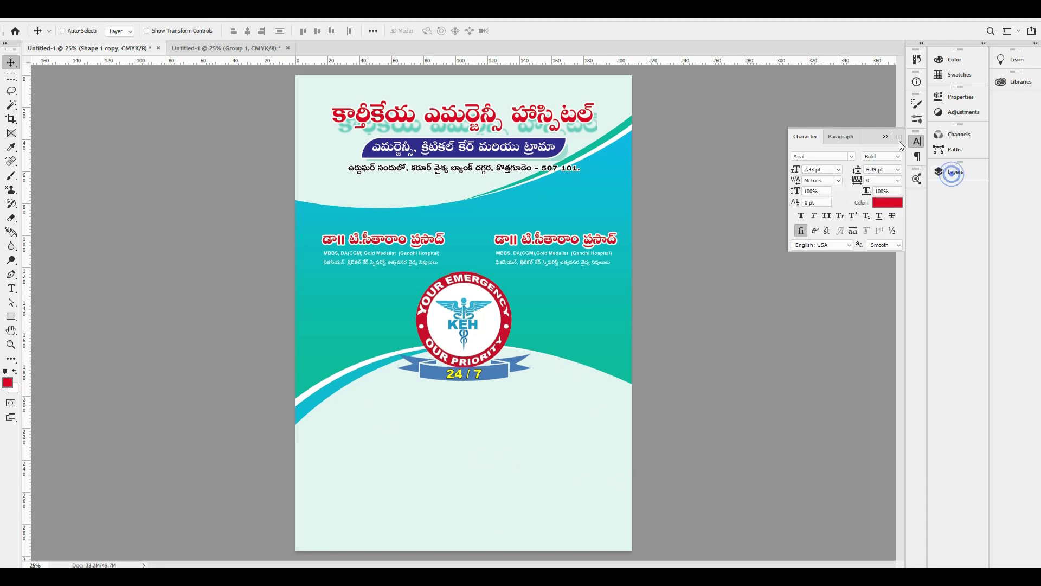
click(917, 141)
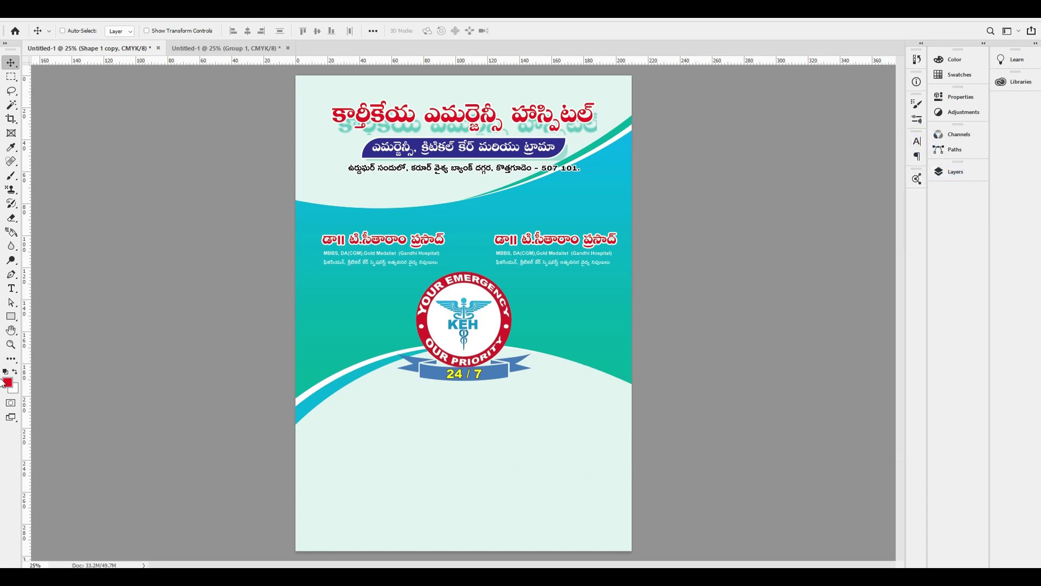
click(11, 316)
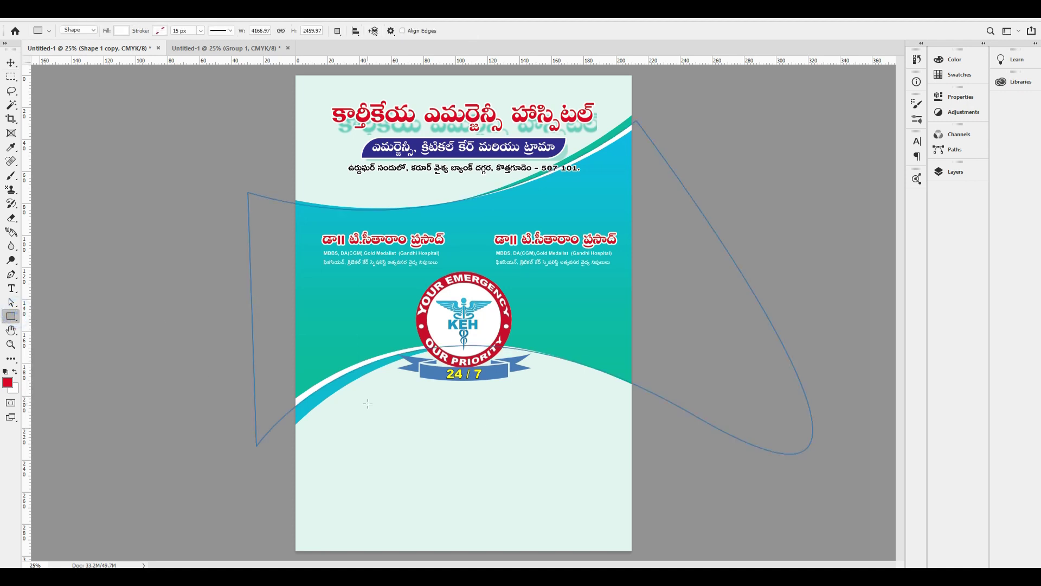
drag(360, 406, 578, 481)
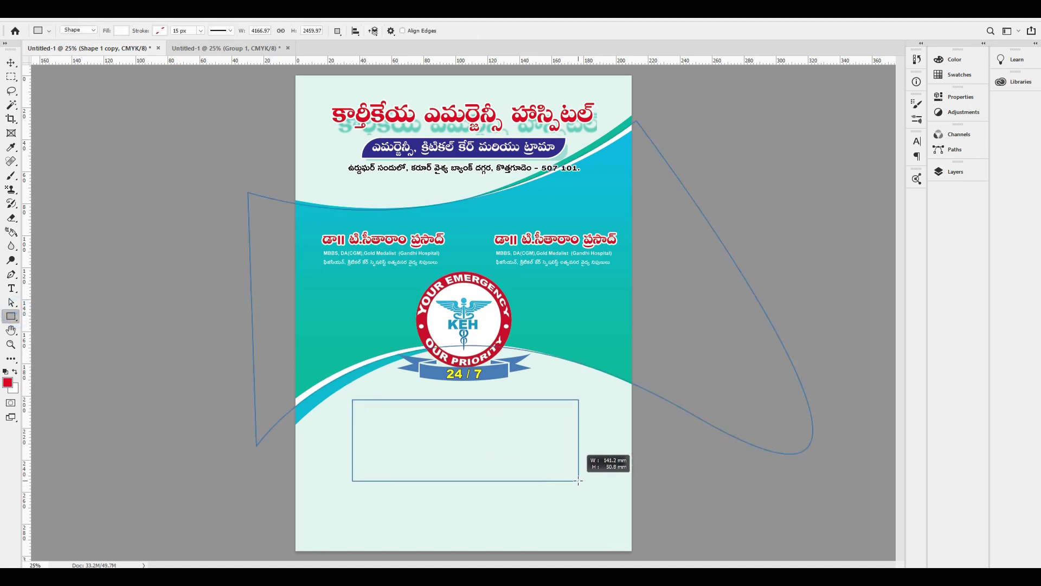
key(v)
key(ctrl+a)
click(247, 31)
- Round the box's top-left and bottom-right corners with a 150 px radius
mouse_move(551, 476)
mouse_down()
mouse_move(564, 436)
mouse_move(531, 433)
mouse_up()
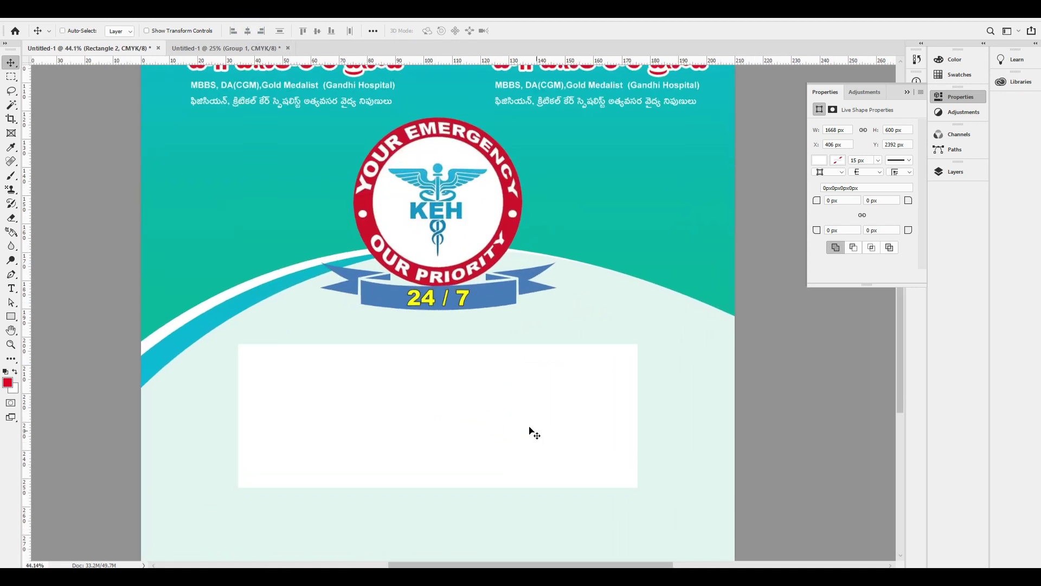
mouse_move(546, 469)
mouse_down()
mouse_move(558, 474)
mouse_move(548, 411)
mouse_up()
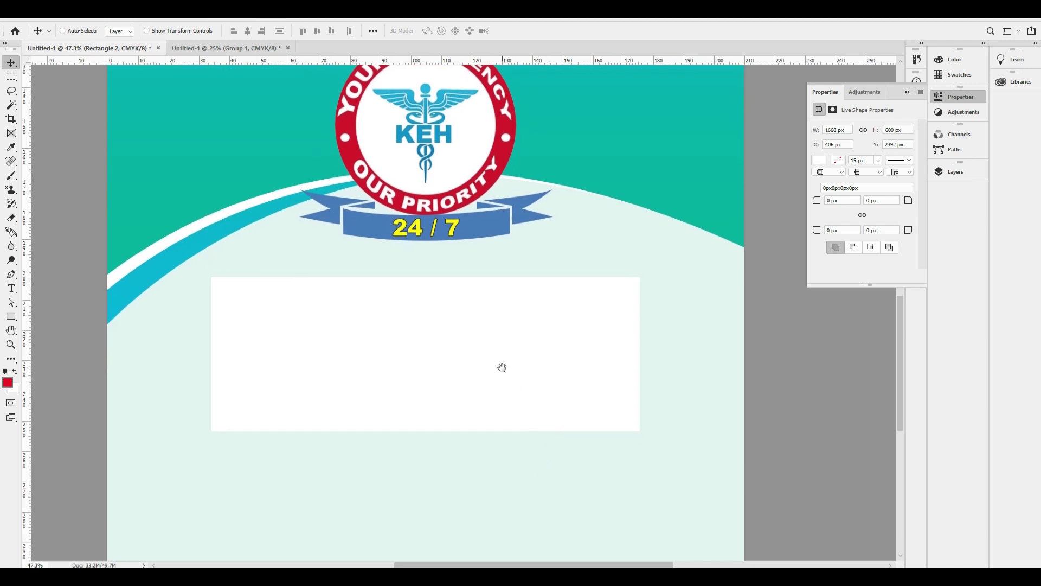
drag(501, 365, 447, 331)
double_click(843, 201)
text(150)
key(Tab)
key(Tab)
key(Tab)
text(150)
key(Tab)
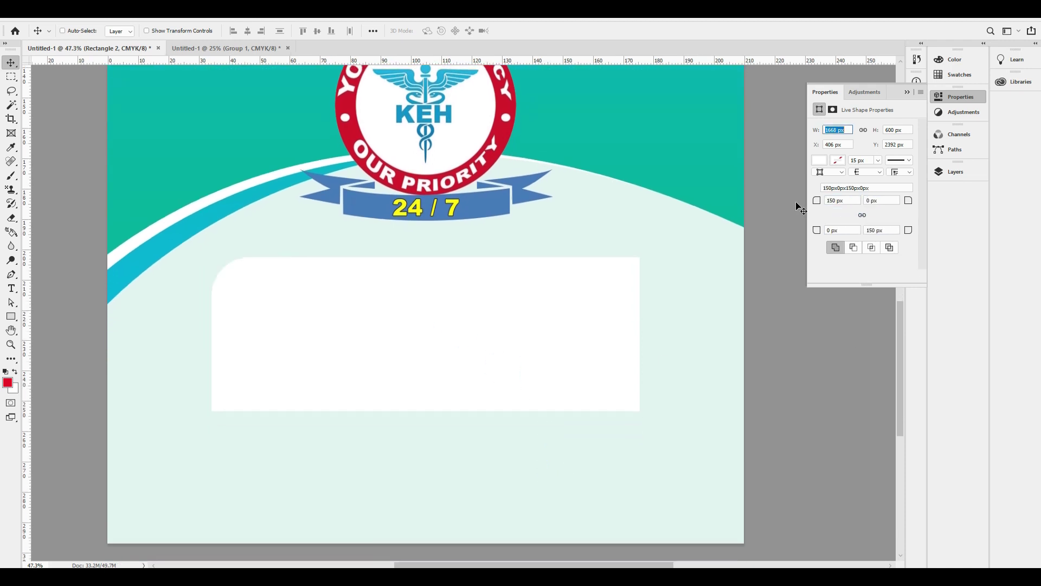
drag(412, 332, 442, 340)
key(ctrl+z)
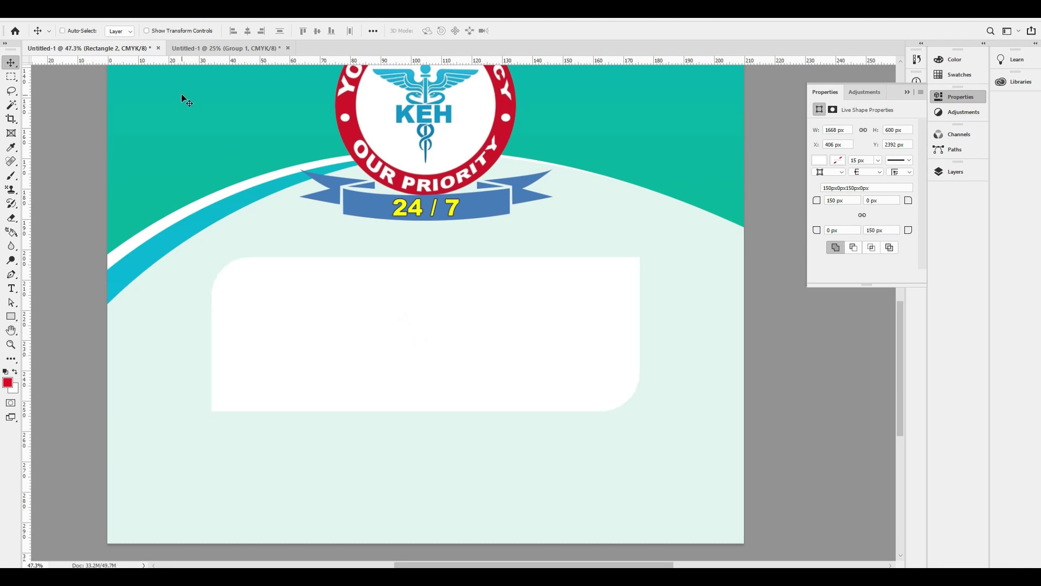
click(11, 317)
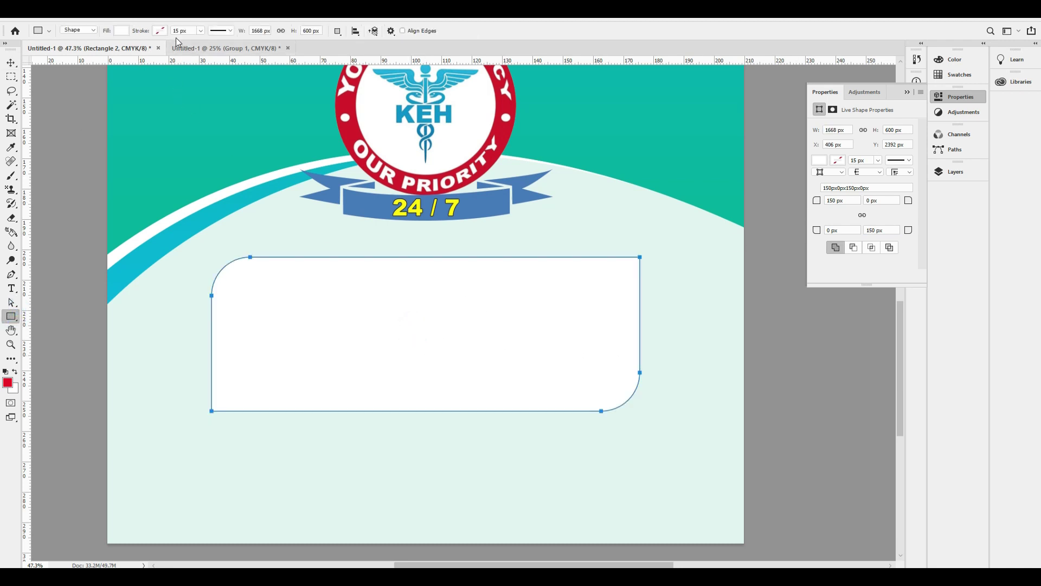
- Set the box's stroke colour to the page's teal sampled with the eyedropper
click(158, 31)
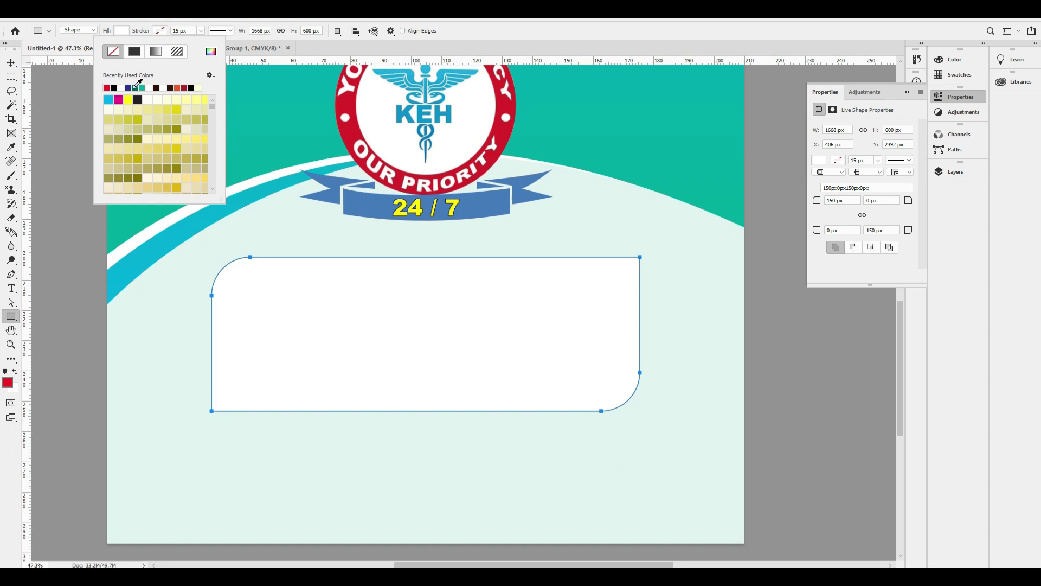
click(211, 52)
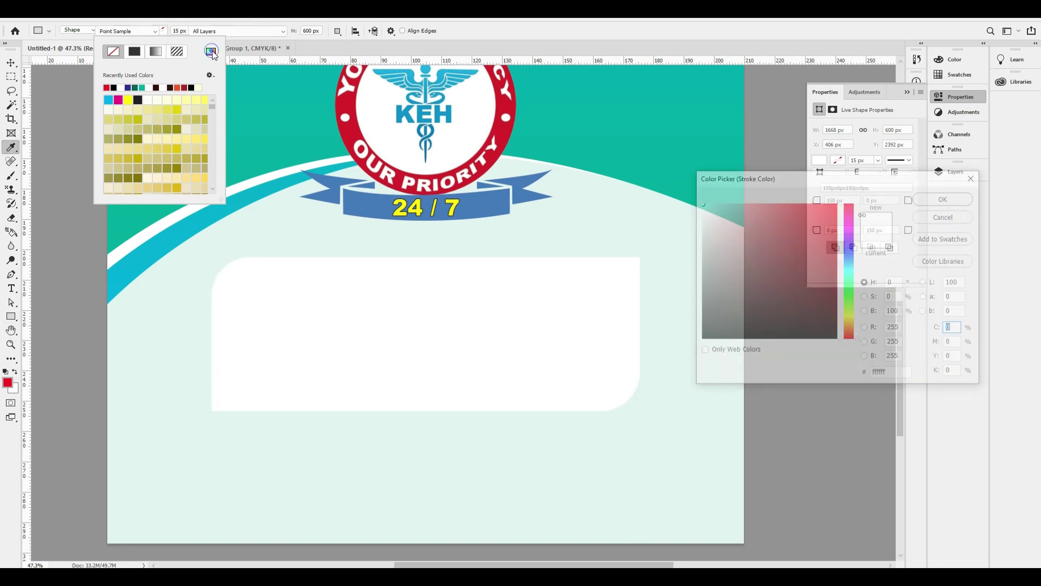
click(142, 87)
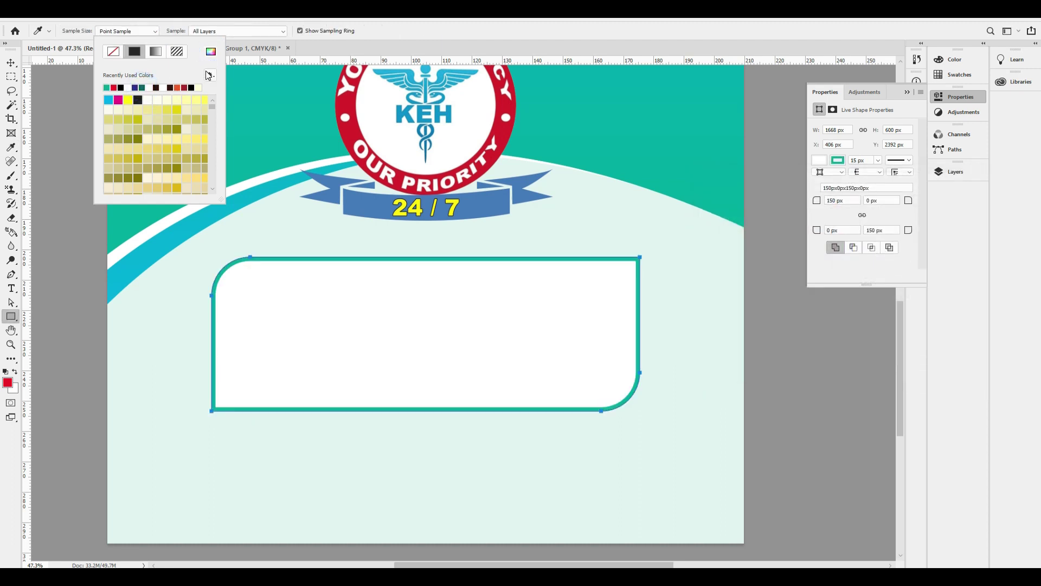
click(172, 31)
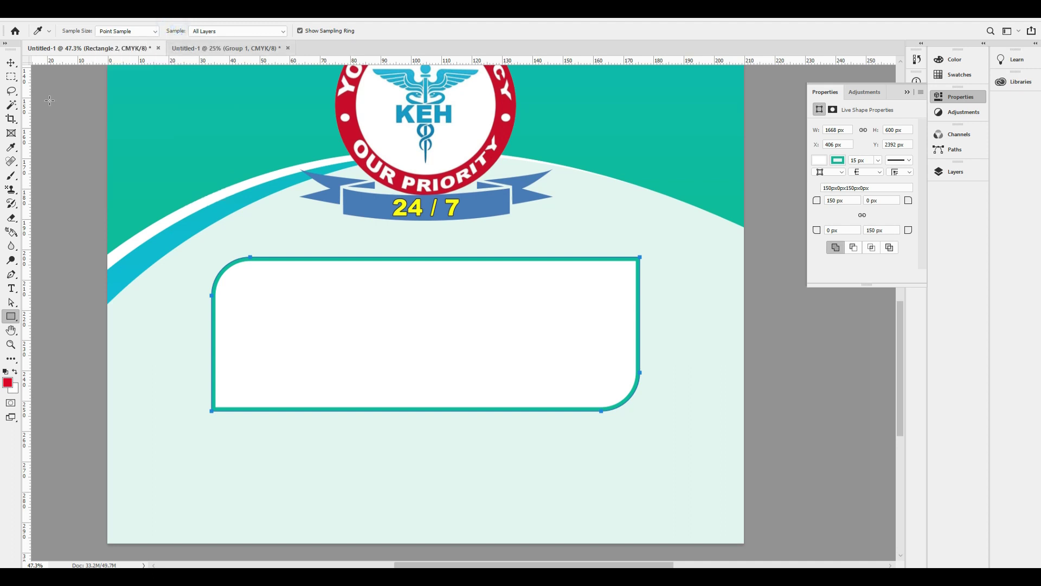
click(11, 63)
drag(346, 292, 378, 323)
key(ctrl+z)
click(11, 316)
- Make the teal outline dotted at 8 px width and nudge the box slightly upward
click(190, 30)
text(5)
key(Tab)
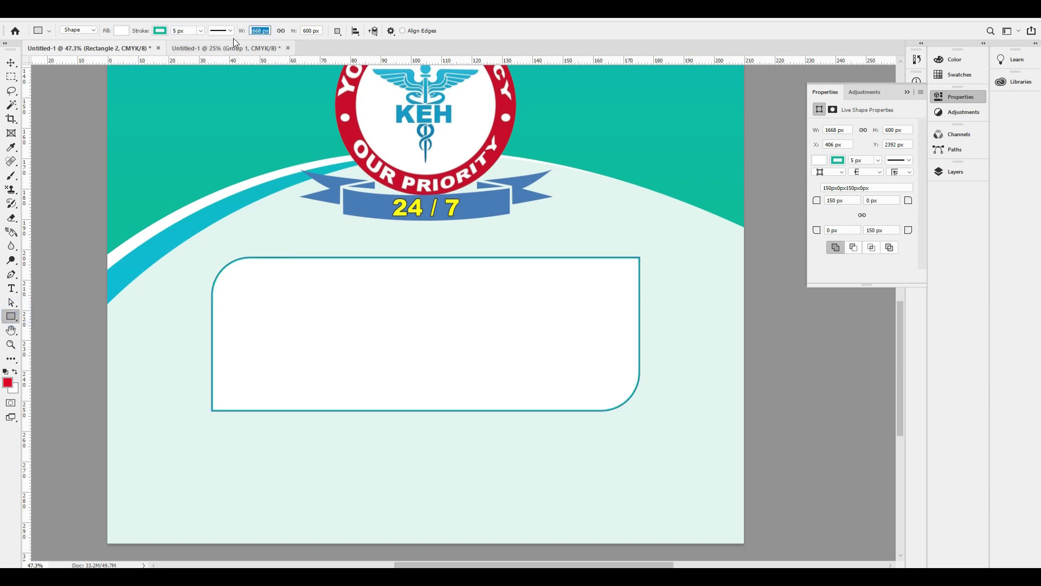
click(228, 31)
click(230, 98)
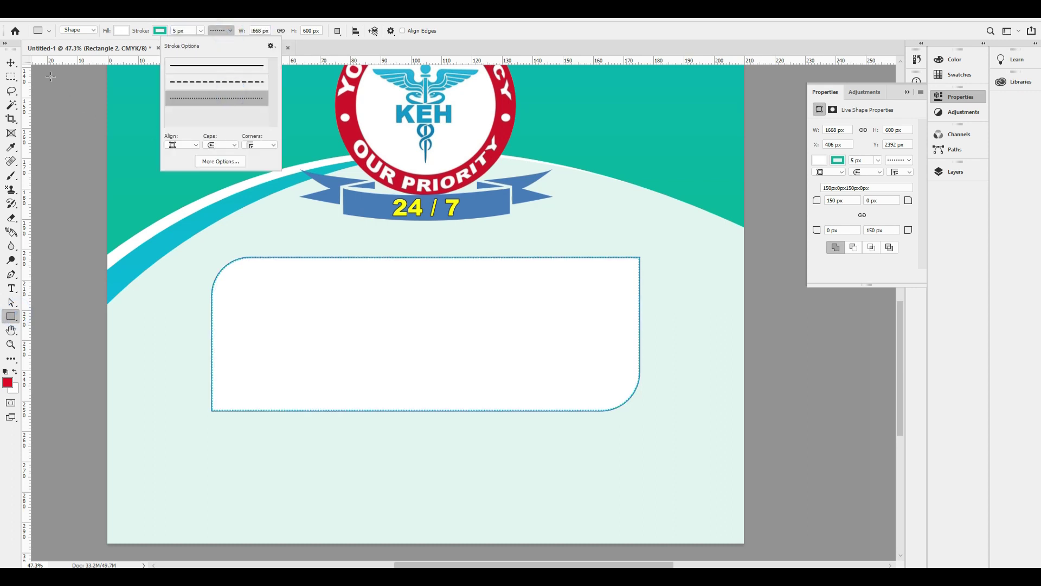
click(179, 31)
text(1)
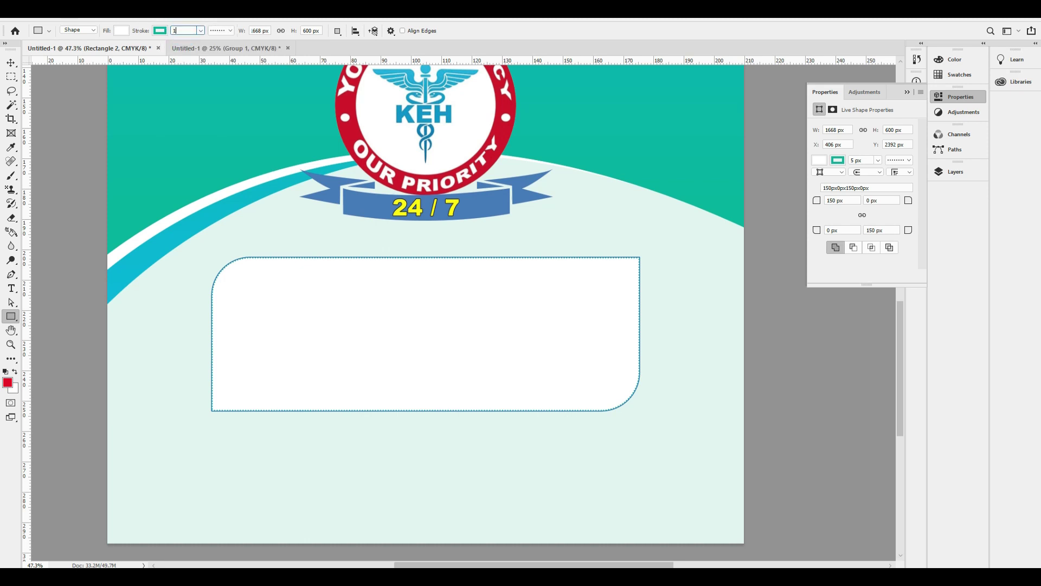
key(Return)
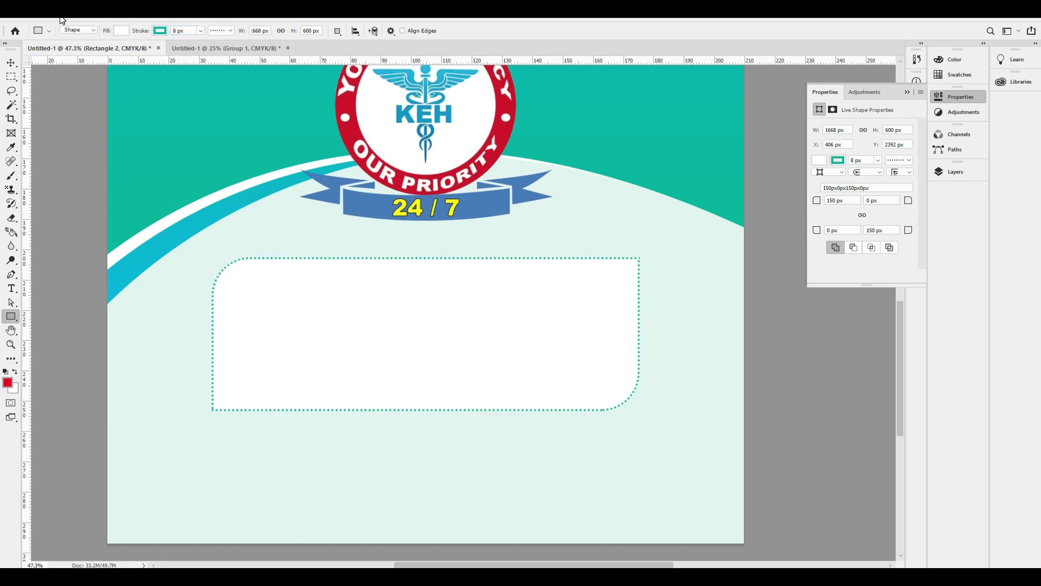
key(v)
click(249, 32)
key(shift+Up)
key(shift+Up)
key(shift+Up)
key(shift+Up)
key(shift+Up)
key(shift+Up)
key(shift+Up)
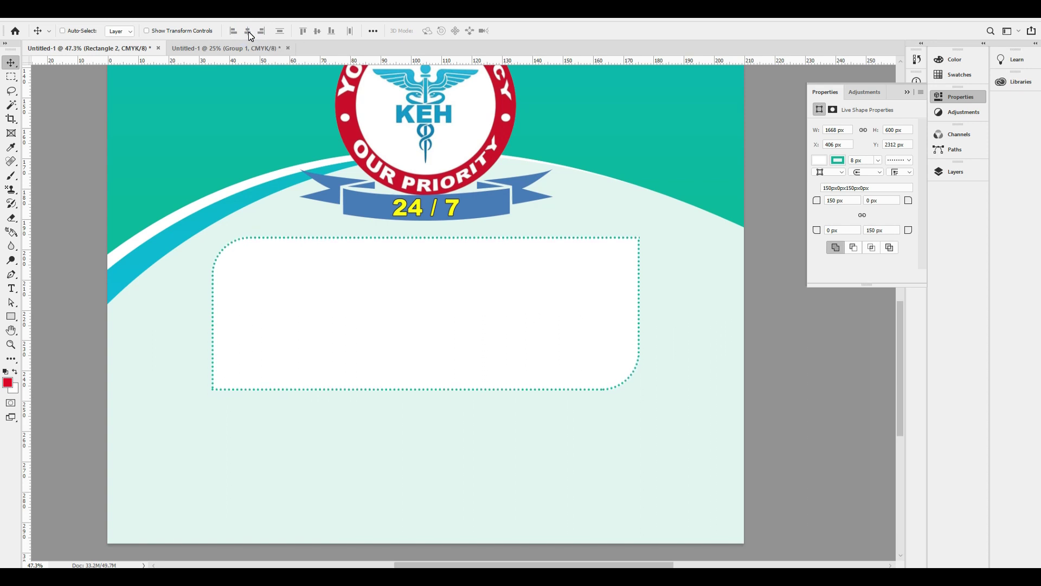
click(566, 305)
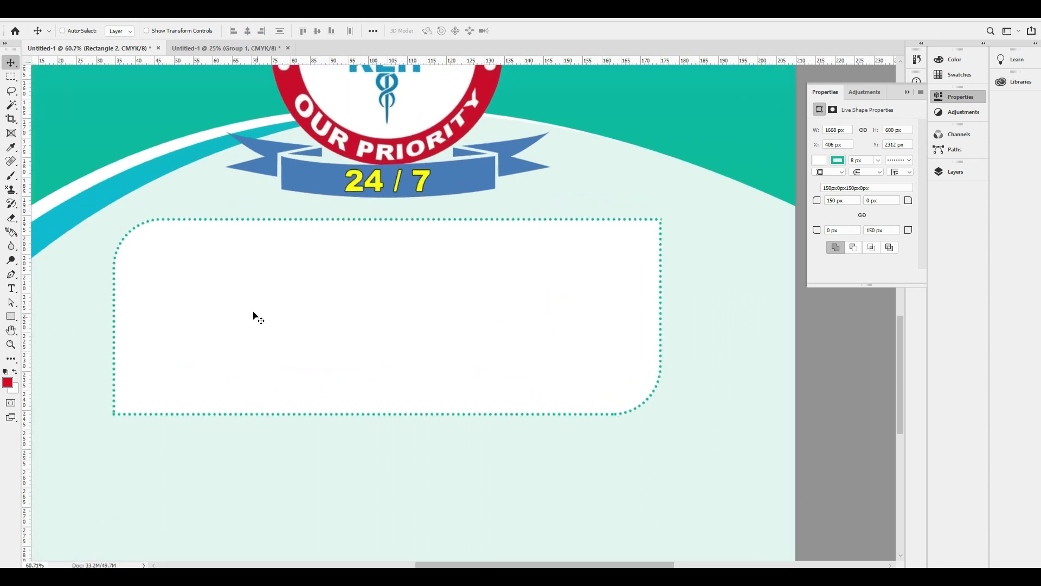
- Add enlarged, left-aligned placeholder text inside the box
key(t)
click(208, 283)
key(ctrl+shift+period)
key(ctrl+shift+period)
key(ctrl+shift+period)
key(ctrl+shift+period)
key(ctrl+shift+l)
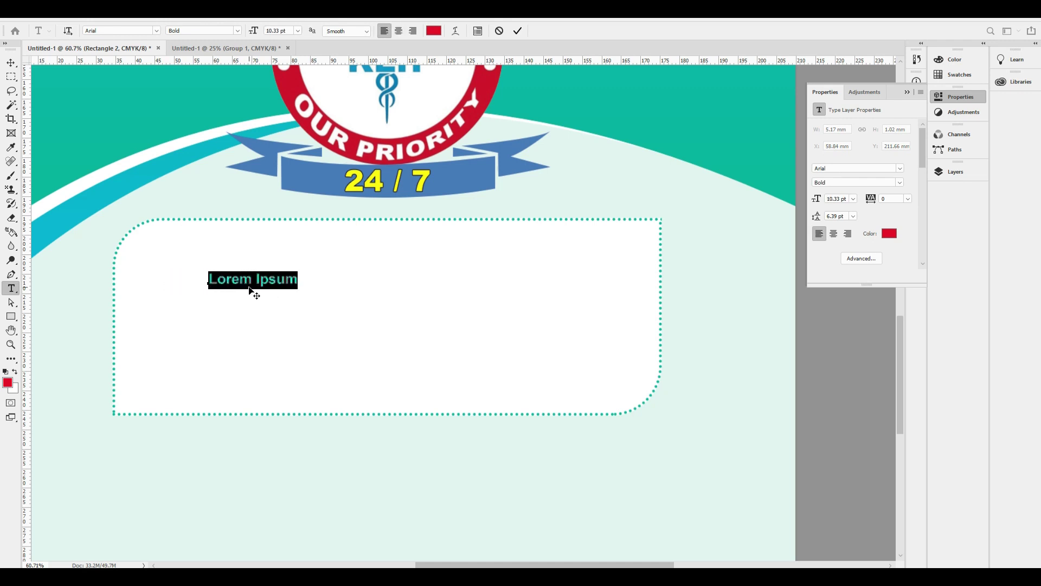
key(ctrl+Return)
key(v)
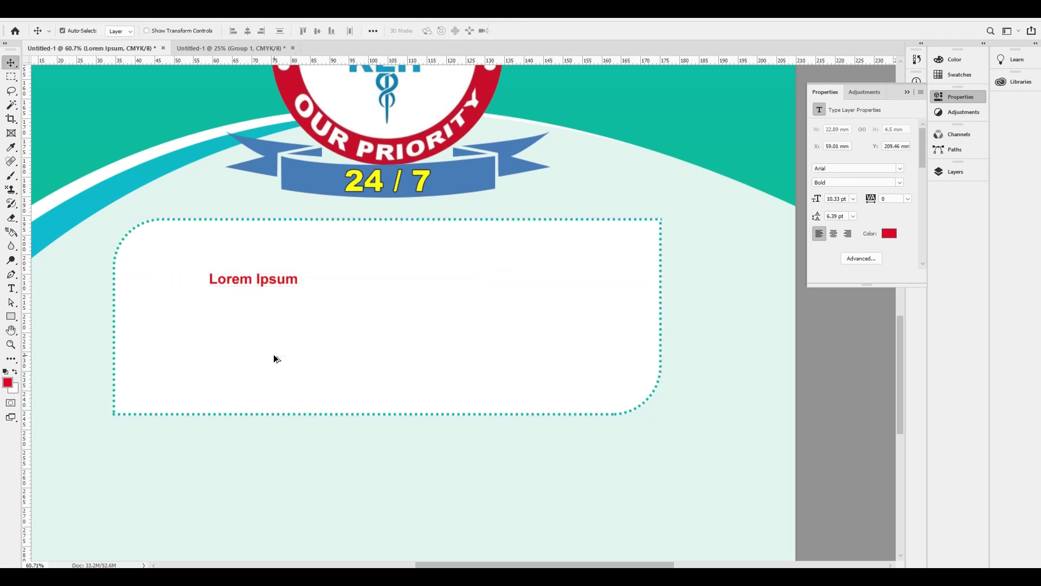
key(ctrl+1)
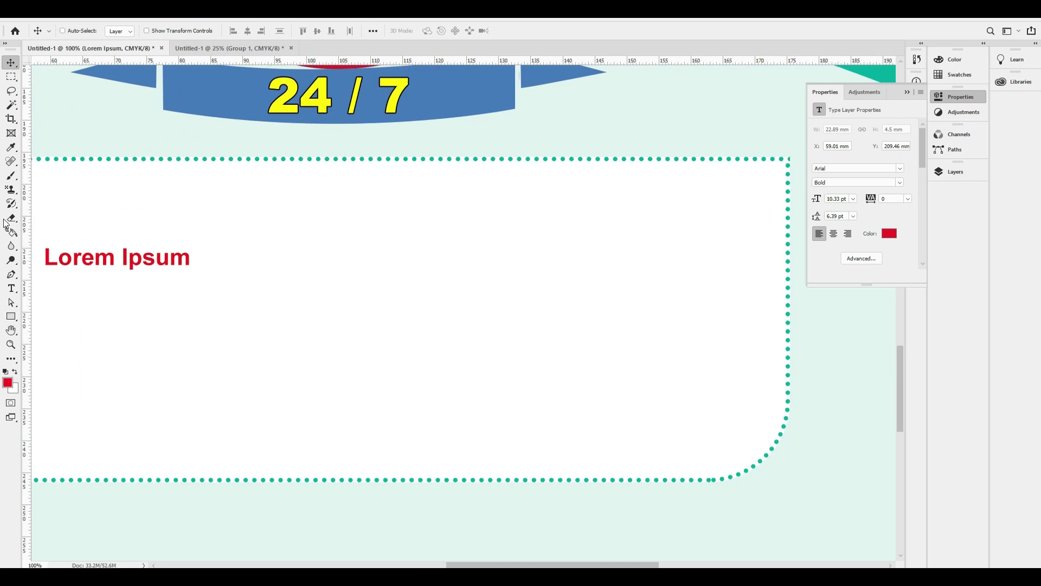
- Colour the placeholder text dark blue via the Color Picker
click(8, 384)
text(100)
key(Tab)
text(100)
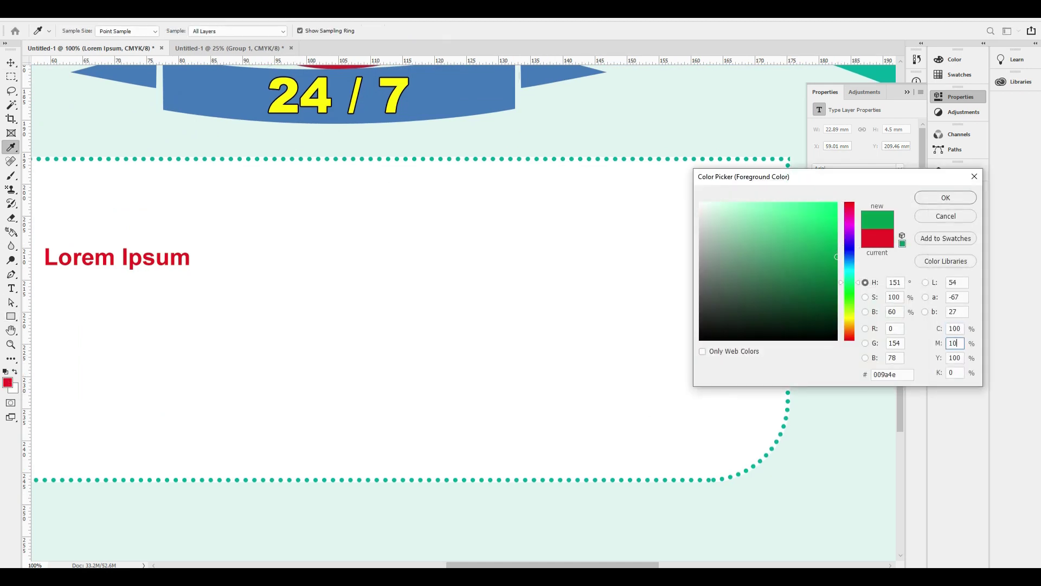
key(Tab)
text(0)
key(Return)
key(alt+BackSpace)
- Move the text to the box's top-left and retype it as 'Patinet Name'
key(ctrl+minus)
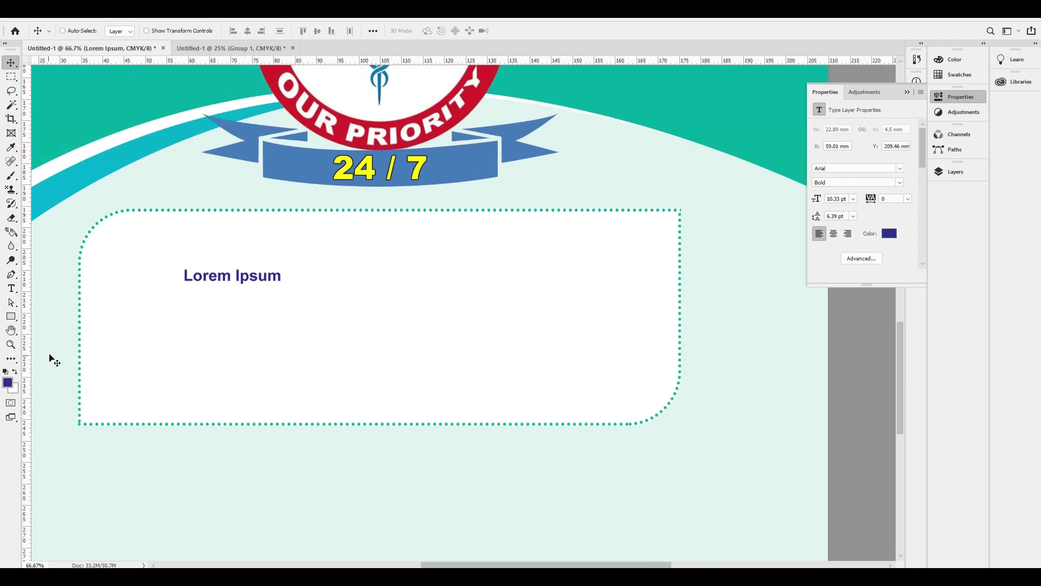
drag(239, 280, 171, 256)
double_click(168, 253)
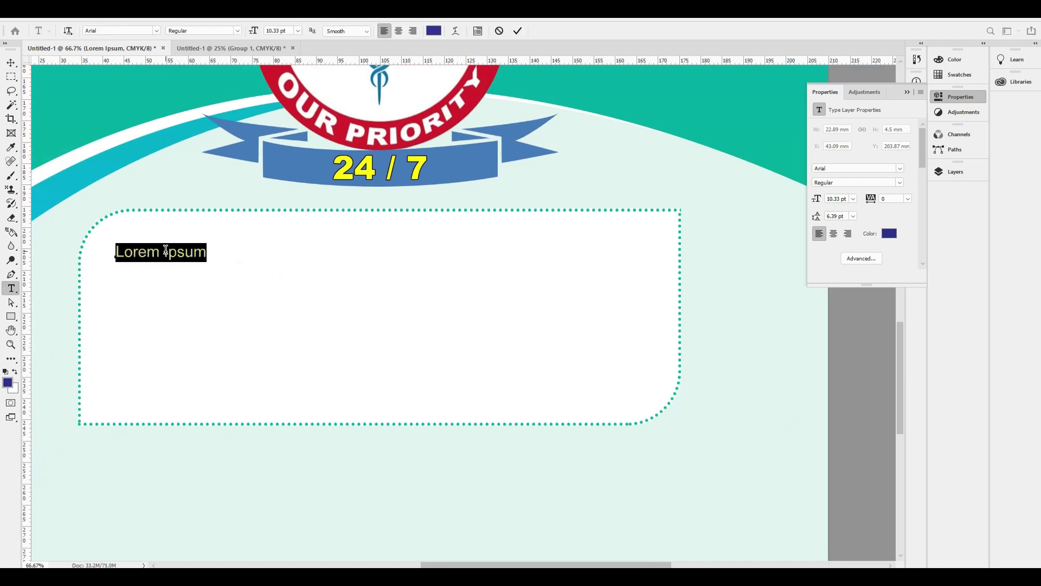
text(Patinet Name:.......)
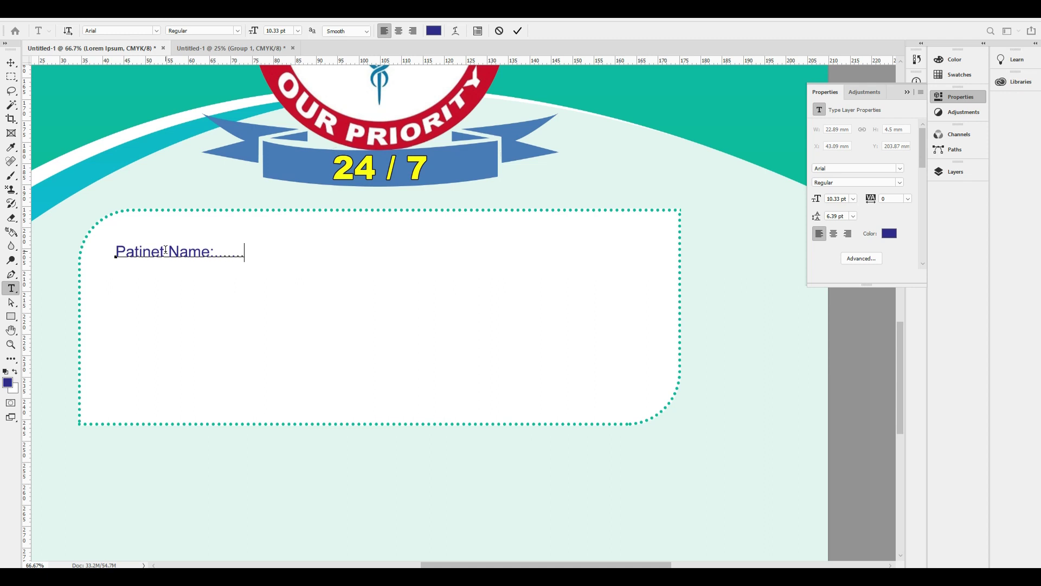
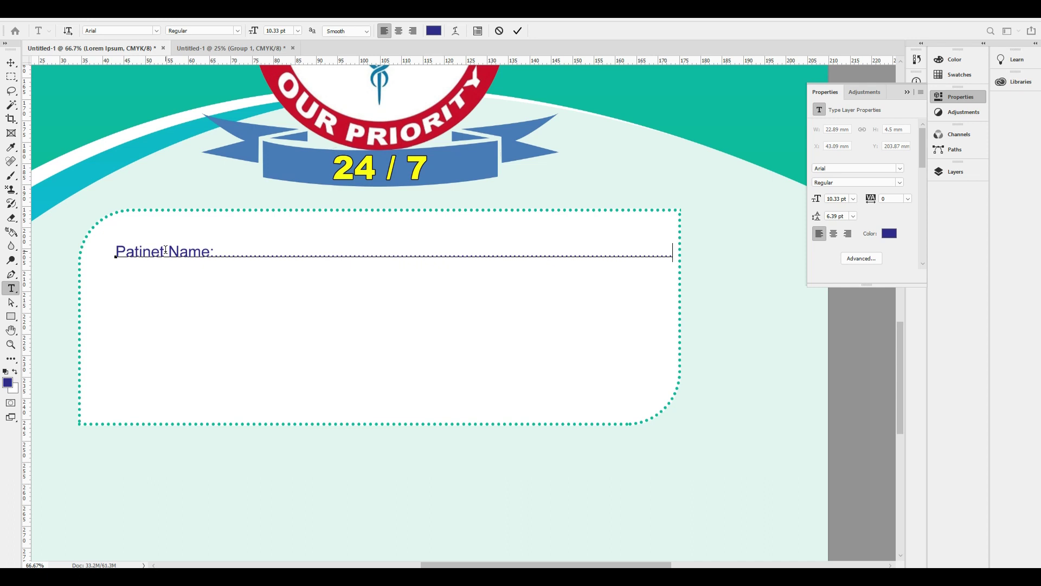
- Commit the Patinet Name text and nudge the line slightly left, up and down into place
key(ctrl+Return)
key(v)
key(shift+Left)
key(shift+Left)
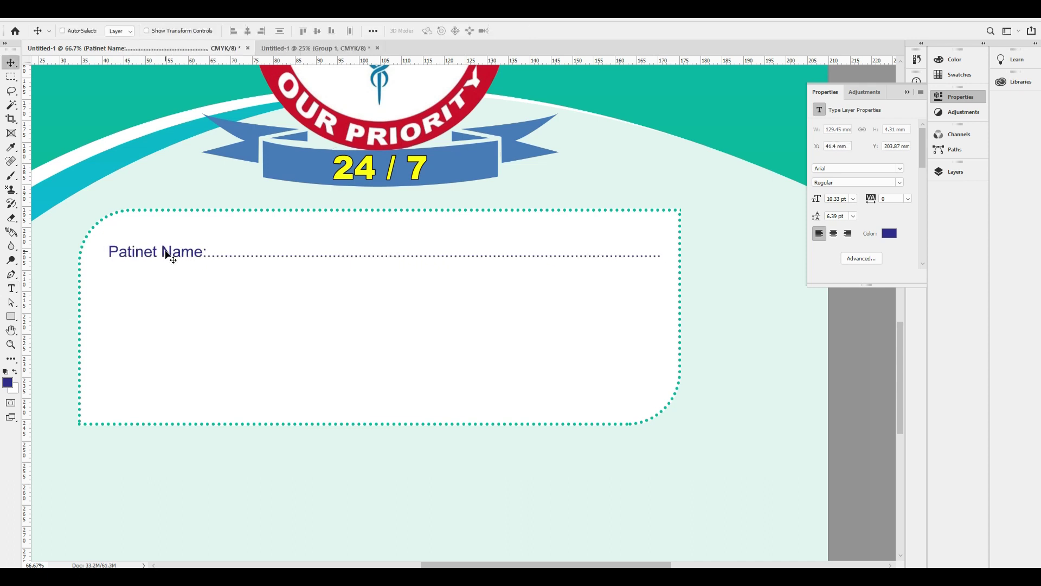
key(shift+Up)
key(shift+Up)
key(shift+Left)
key(Down)
key(Down)
key(Down)
- Duplicate the Patinet Name line onto a second line and widen the line spacing
key(t)
click(166, 249)
key(ctrl+a)
key(ctrl+c)
key(End)
key(Return)
key(ctrl+v)
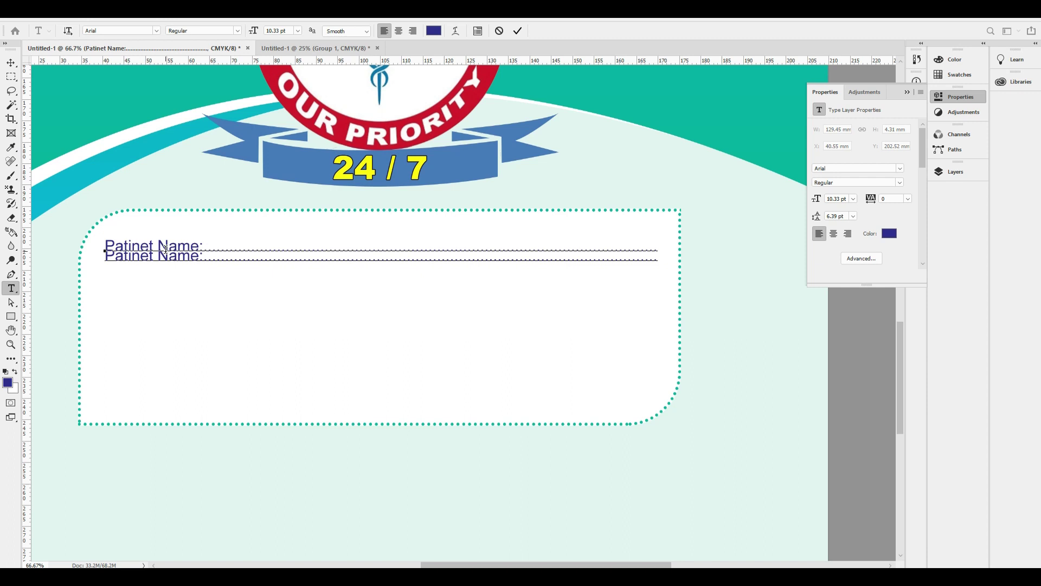
key(ctrl+a)
key(alt+Down)
key(alt+Down)
key(alt+Down)
key(alt+Down)
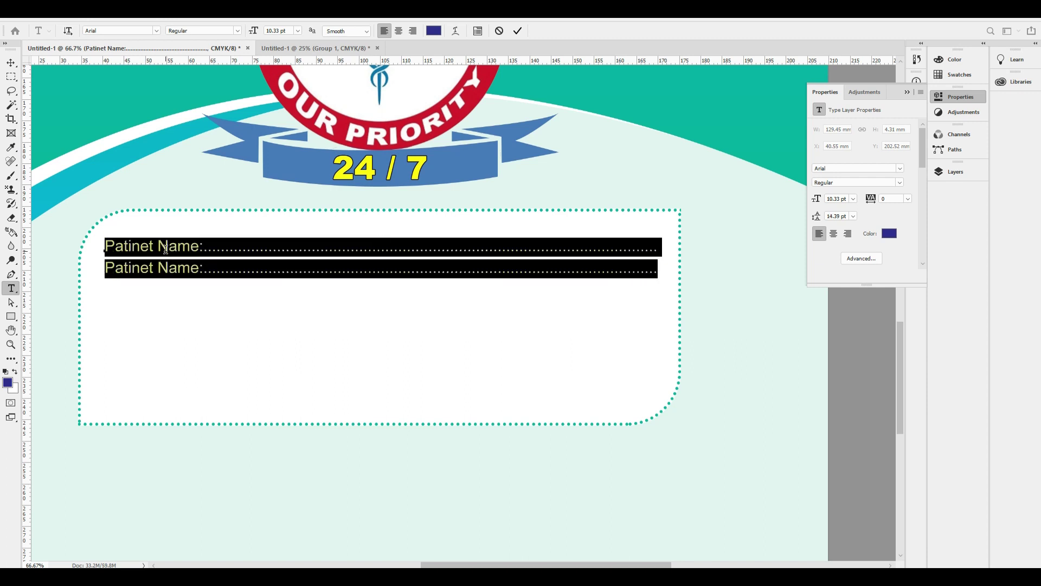
key(Left)
- Relabel the second line as Age and Gender and shorten its dotted leader
key(Down)
key(shift+Right)
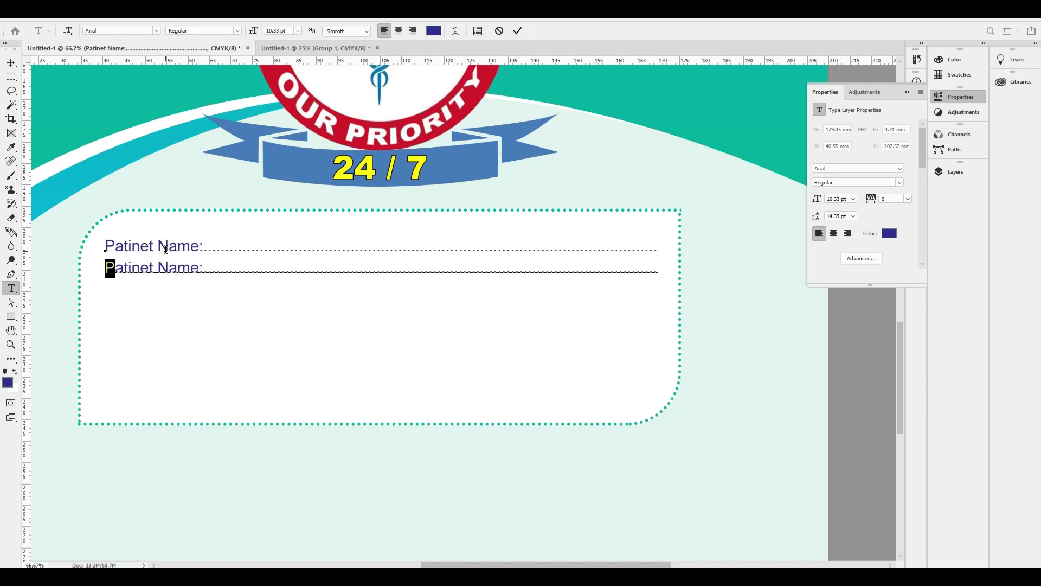
key(shift+Right)
key(shift+Right)
key(shift+Right)
key(shift+Right)
key(shift+Right)
key(shift+Right)
key(shift+Right)
key(shift+Right)
key(shift+Right)
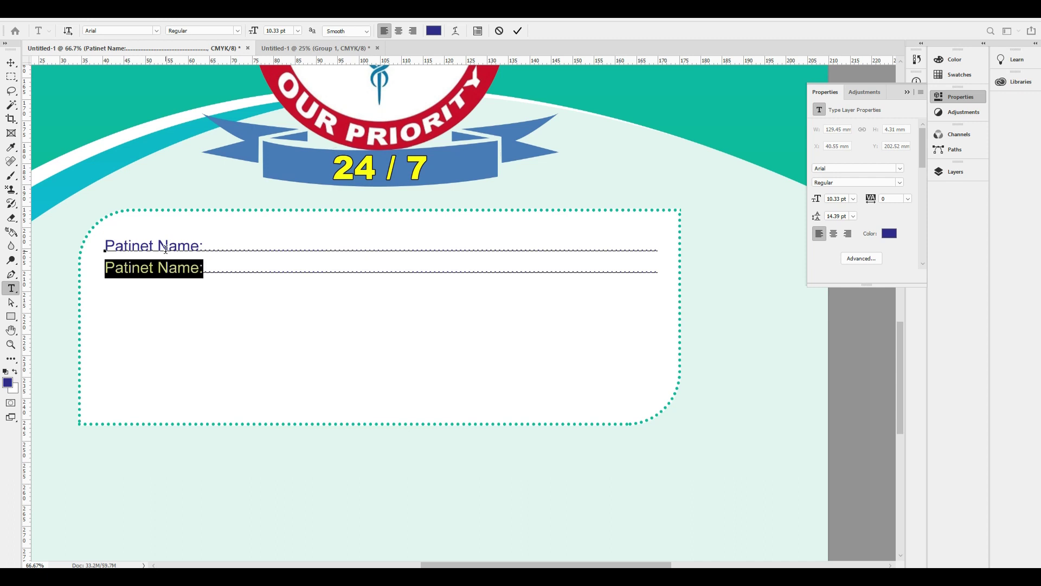
text(Age:)
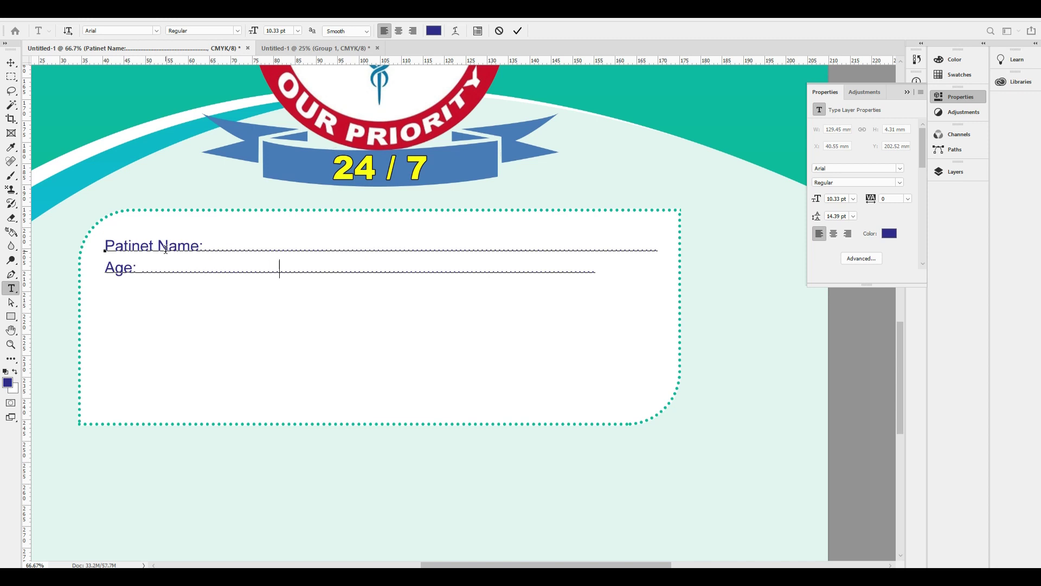
text(G    )
text(der)
key(Left)
key(Left)
key(Left)
key(shift+End)
key(Delete)
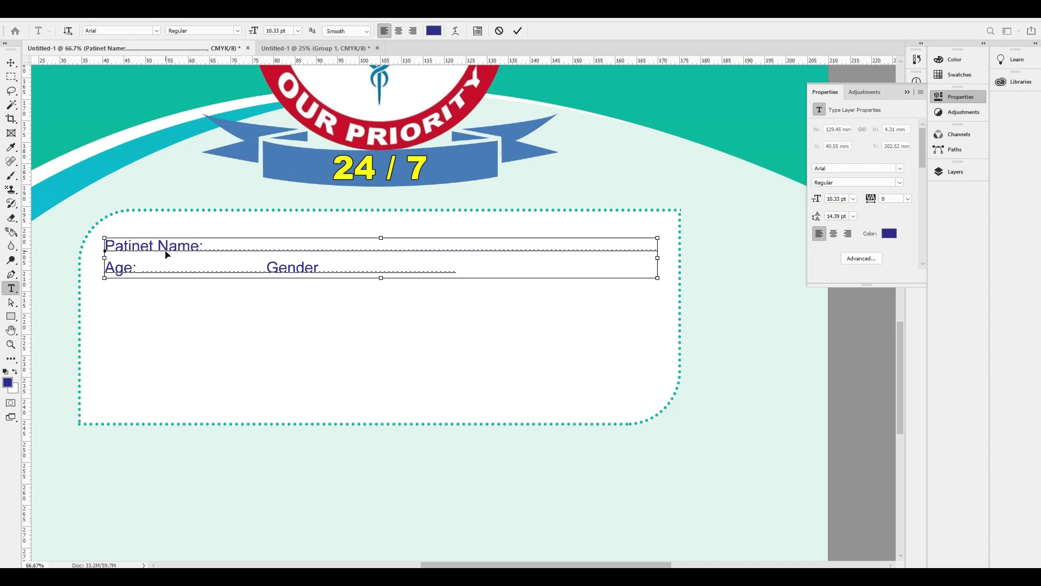
- Widen the line spacing again and add a dotted leader with a new line below
key(ctrl+a)
key(alt+Down)
key(alt+Down)
key(alt+Down)
key(alt+Down)
key(alt+Down)
key(ctrl+Return)
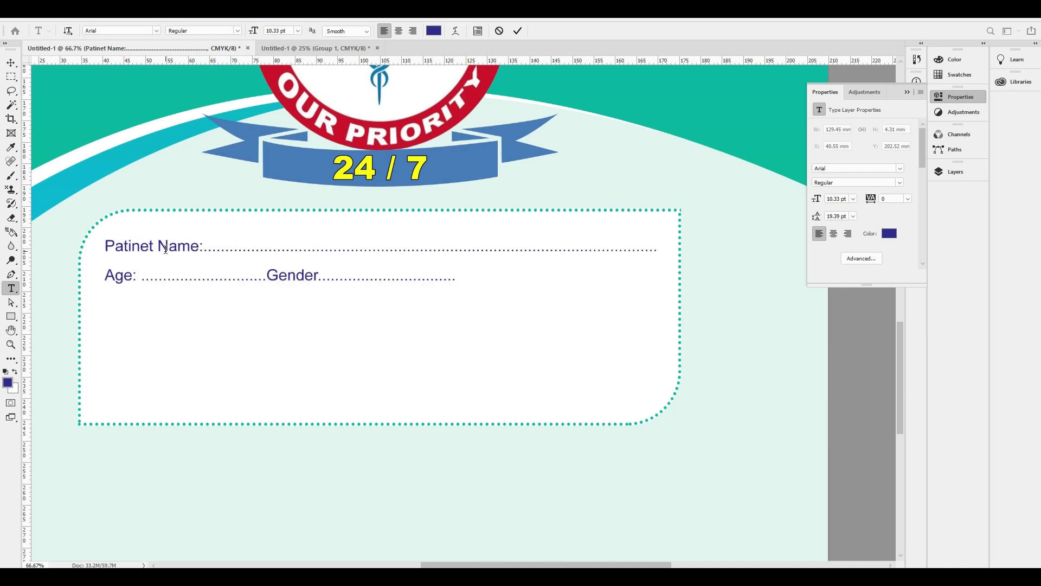
text(.............................................)
key(Return)
- Paste a third dotted line and set the leading to Auto in the Character panel
key(ctrl+v)
key(ctrl+a)
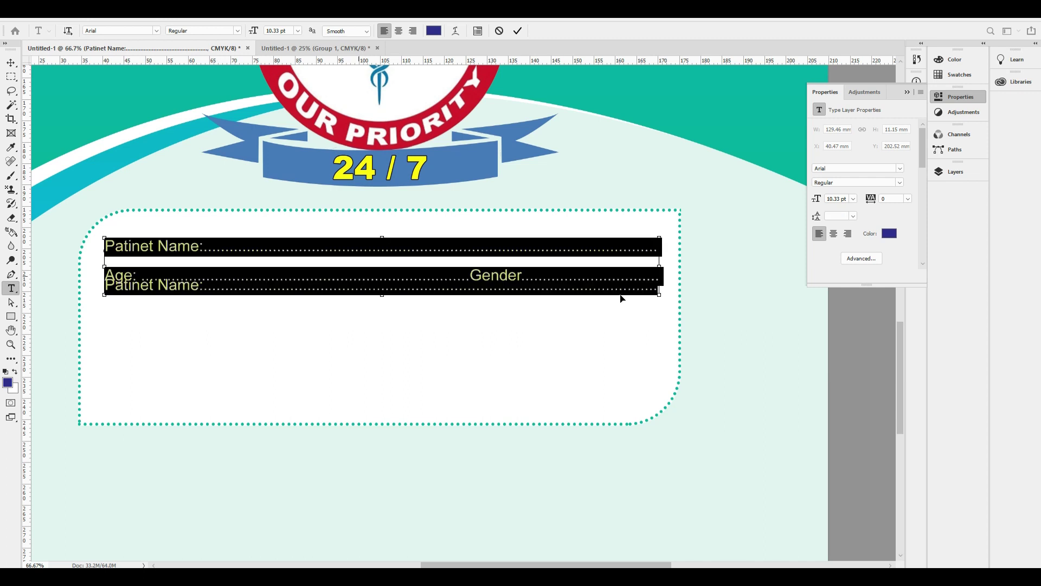
click(861, 258)
click(898, 157)
click(898, 157)
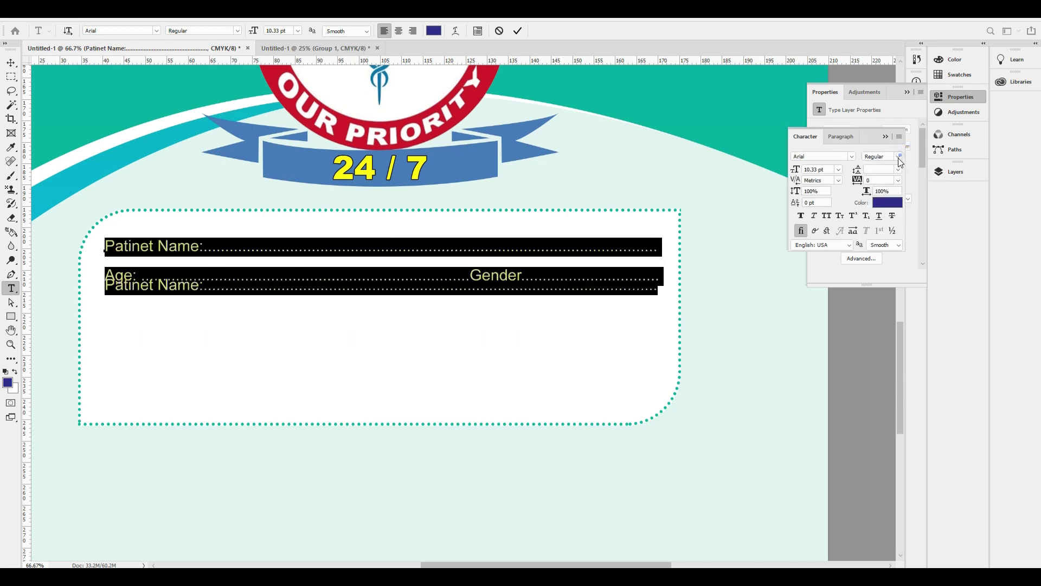
click(894, 179)
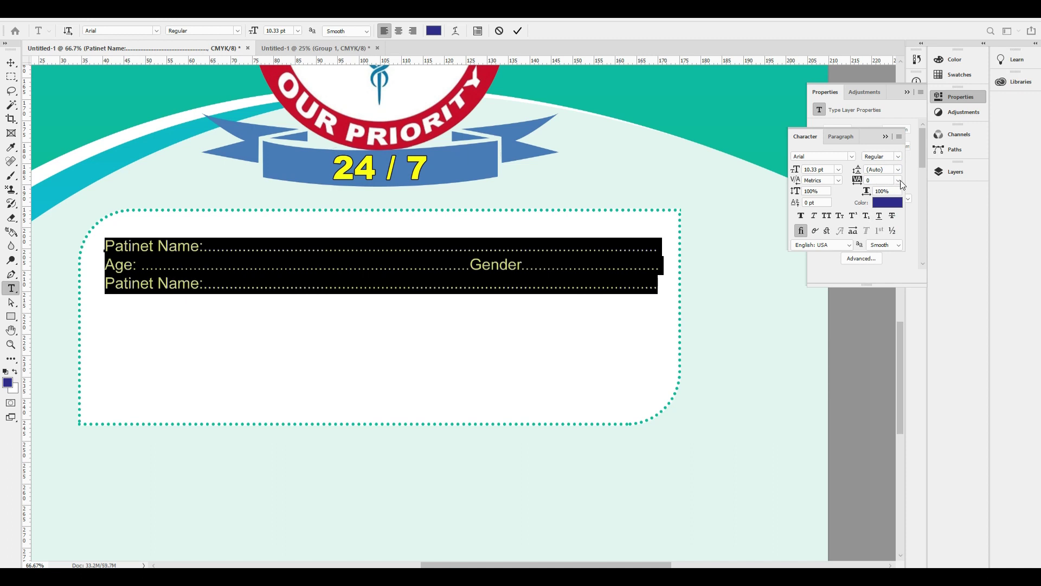
- Set the leading to 20 pt, then a larger value, and commit the text
click(817, 171)
key(Tab)
text(20)
key(Return)
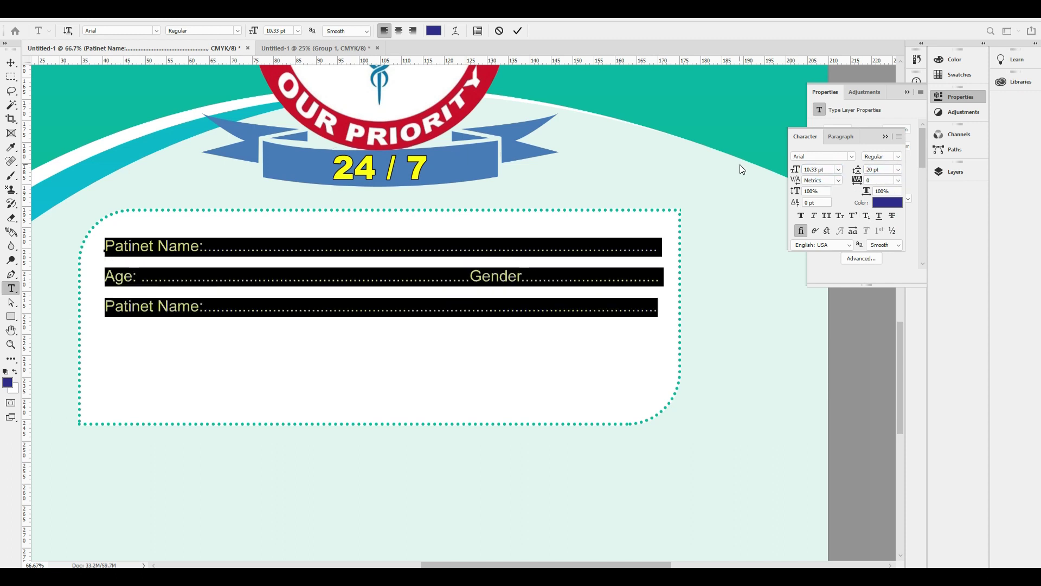
click(872, 168)
text(5)
text(5)
key(Return)
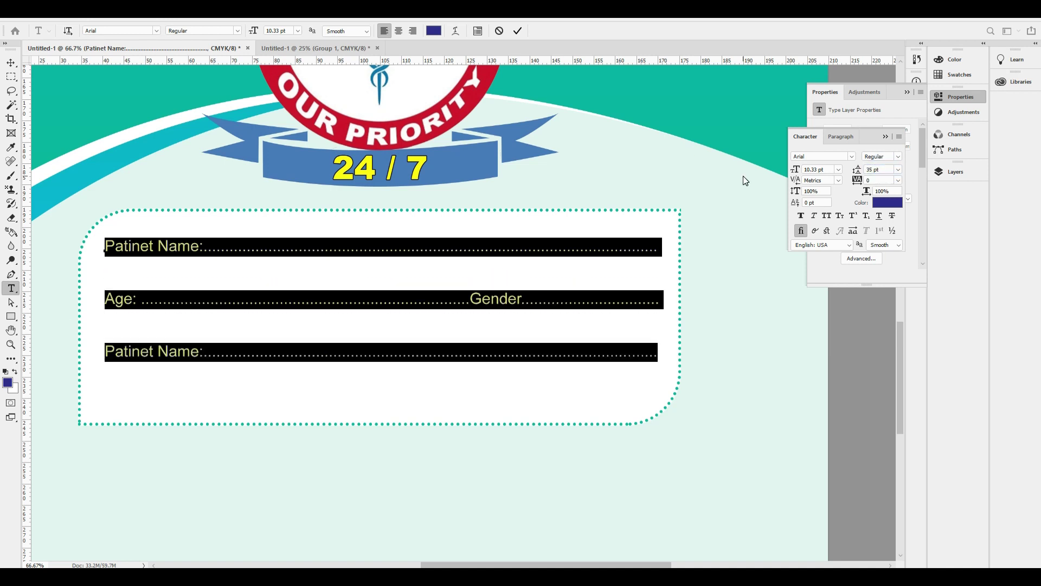
key(ctrl+Return)
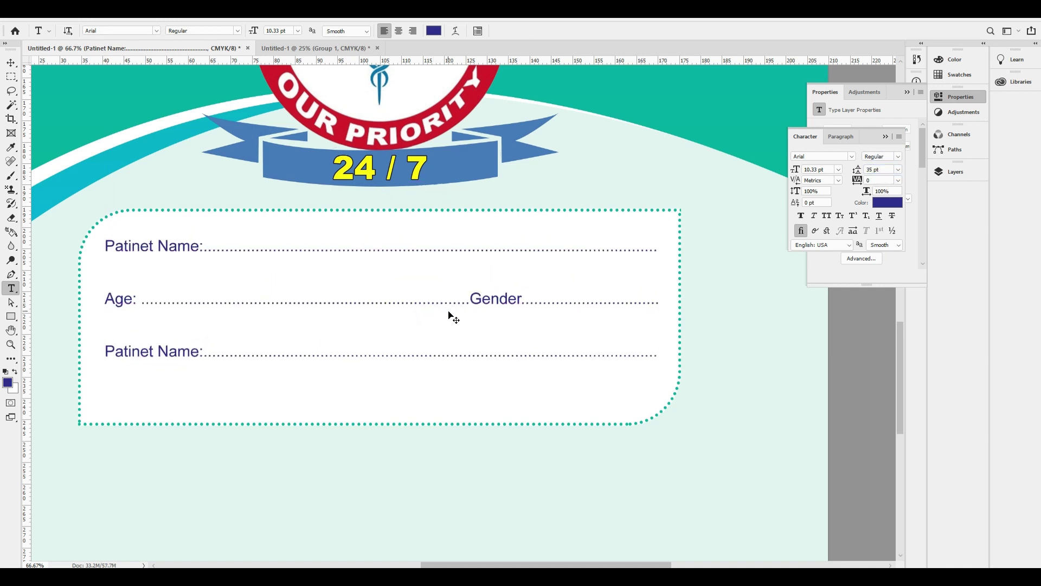
- Type the Address label on the third line and extend its dotted leader
click(248, 362)
key(BackSpace)
click(238, 353)
click(237, 351)
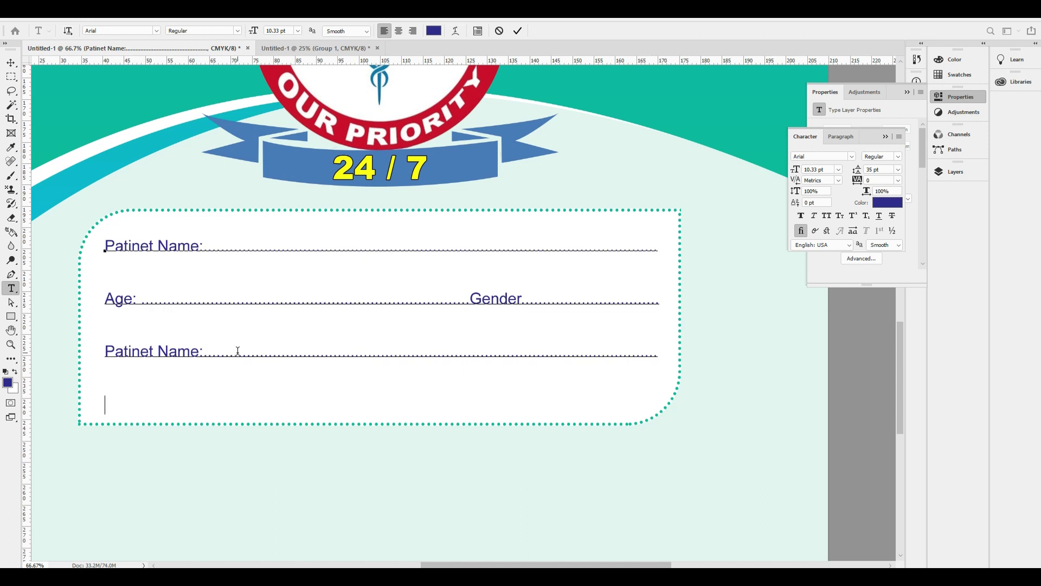
text(Addres)
key(shift+End)
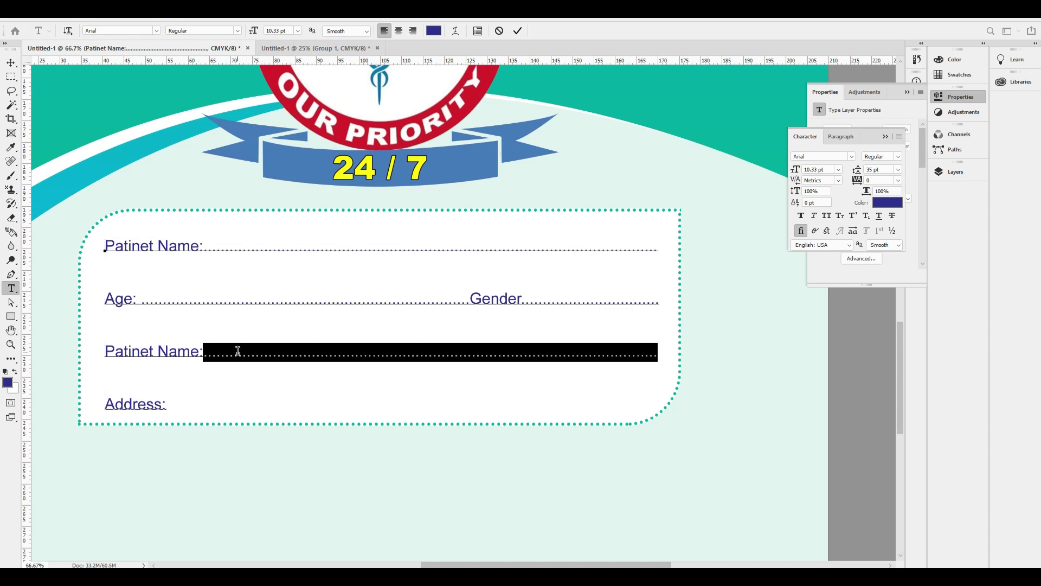
- Tighten the leading to 28 pt and add the Aadhar Number line with a dotted leader
click(200, 403)
key(ctrl+a)
key(alt+Up)
key(alt+Up)
key(alt+Up)
key(Right)
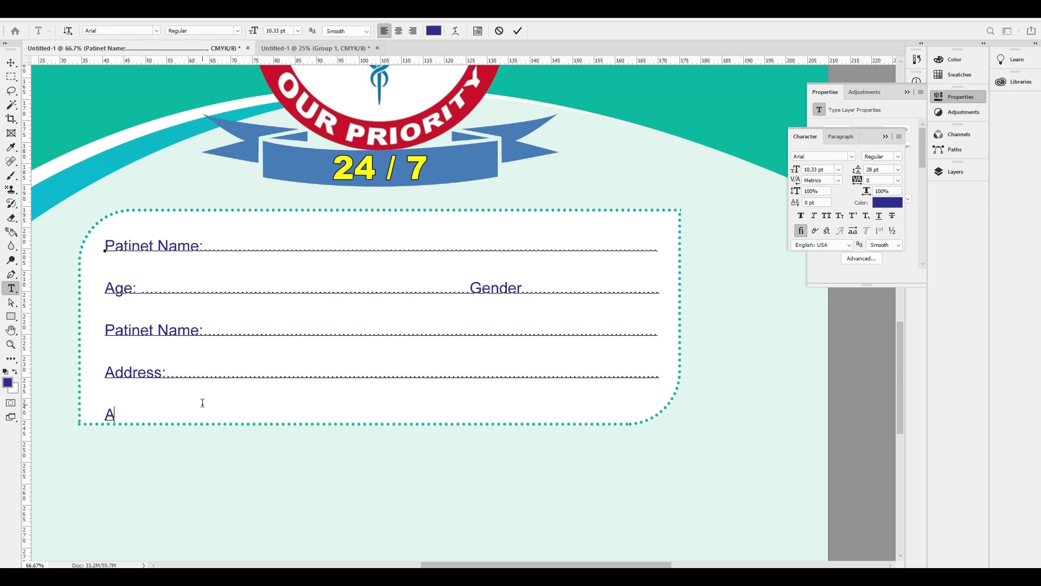
text(adhar Number:)
key(ctrl+v)
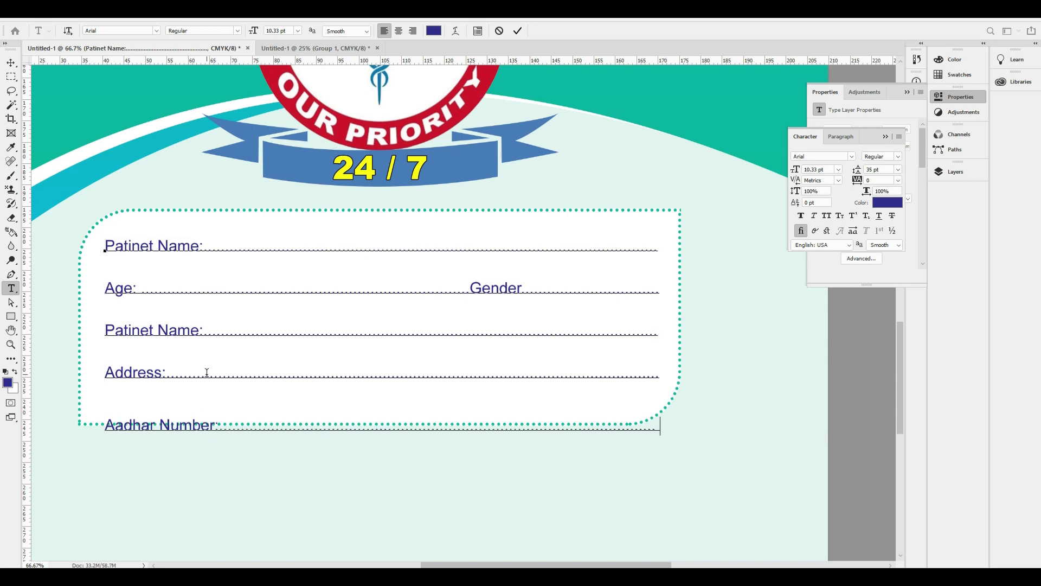
- Set the leading to 35 pt, reduce it slightly so Aadhar Number fits, and commit
key(ctrl+a)
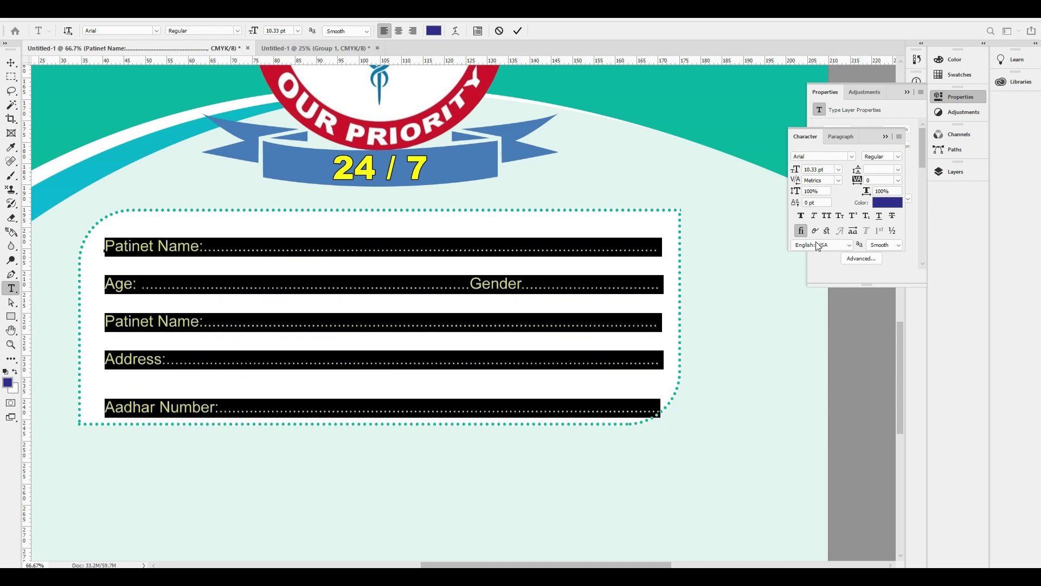
click(890, 170)
text(35)
key(Return)
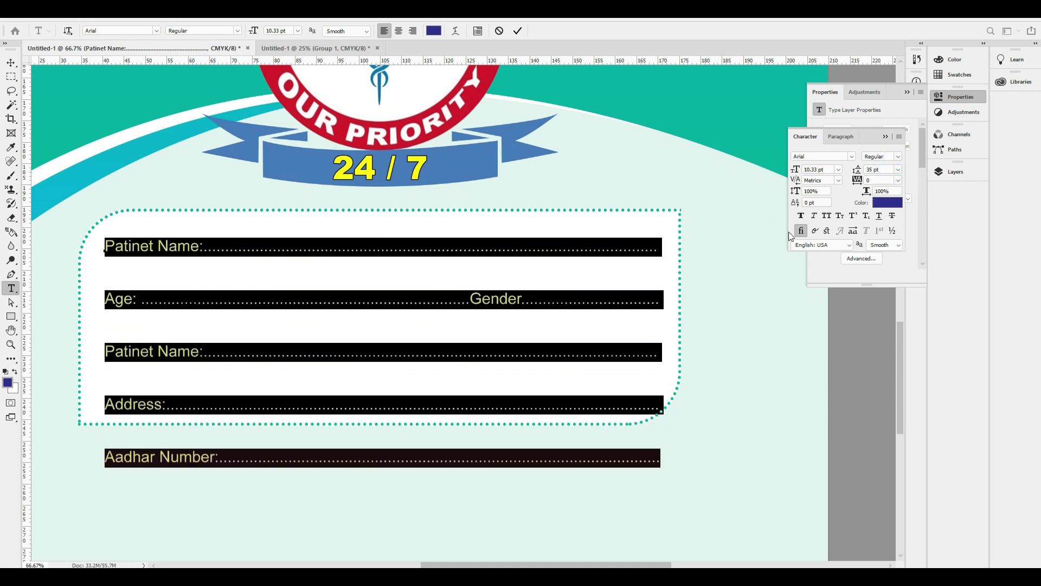
click(879, 170)
key(Down)
key(Down)
key(Down)
key(Down)
key(Down)
key(Down)
key(Down)
key(Down)
key(Down)
key(Down)
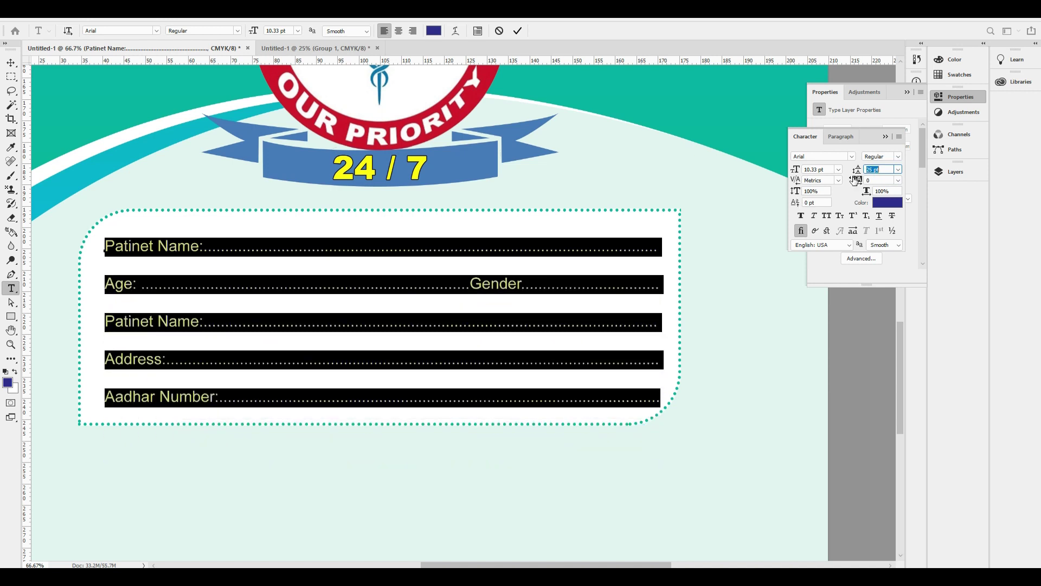
click(724, 232)
- Select the Telugu address text layer and drag a copy below the patient details box
key(v)
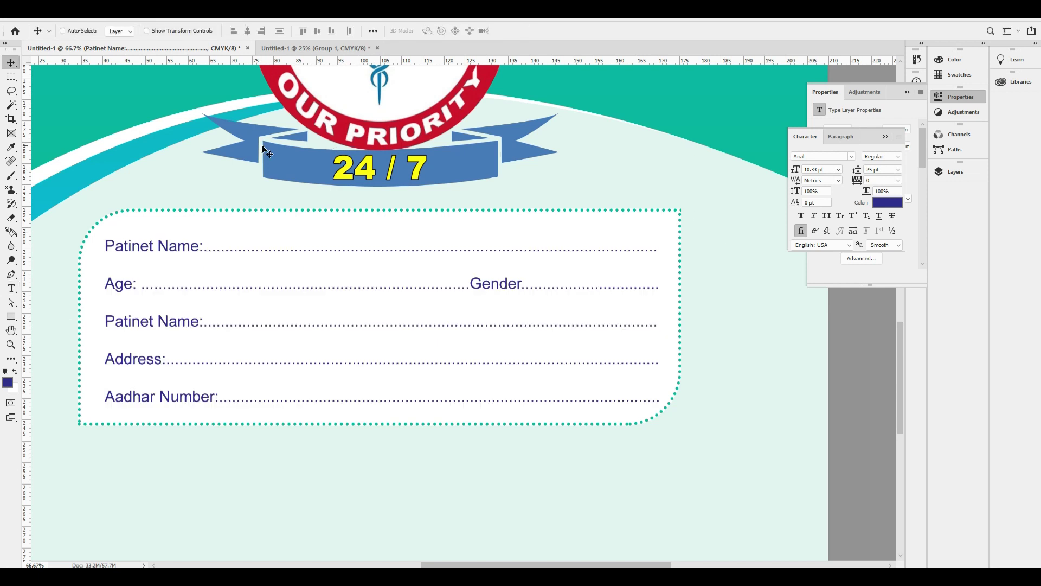
key(ctrl+minus)
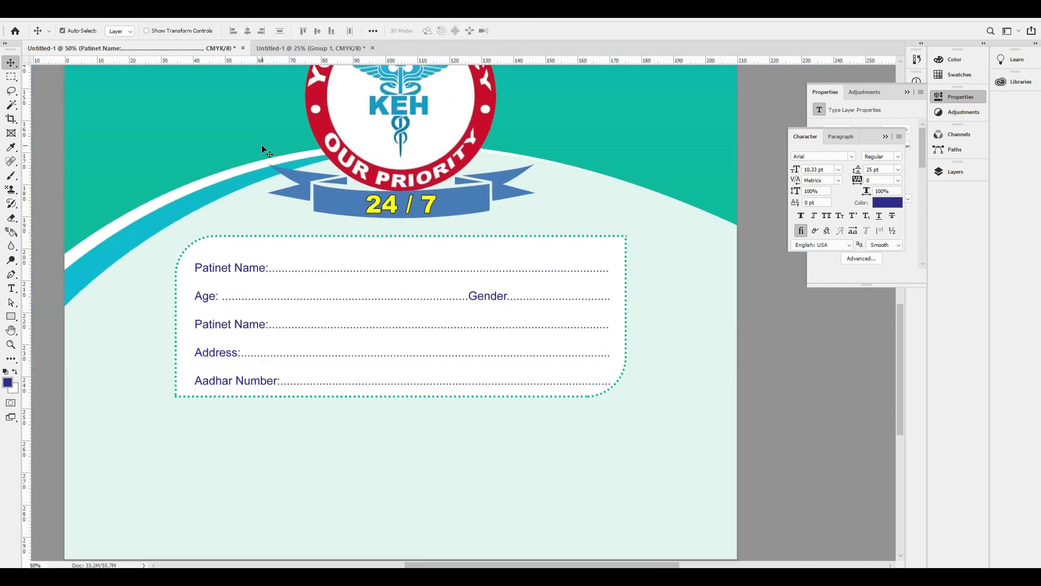
key(ctrl+0)
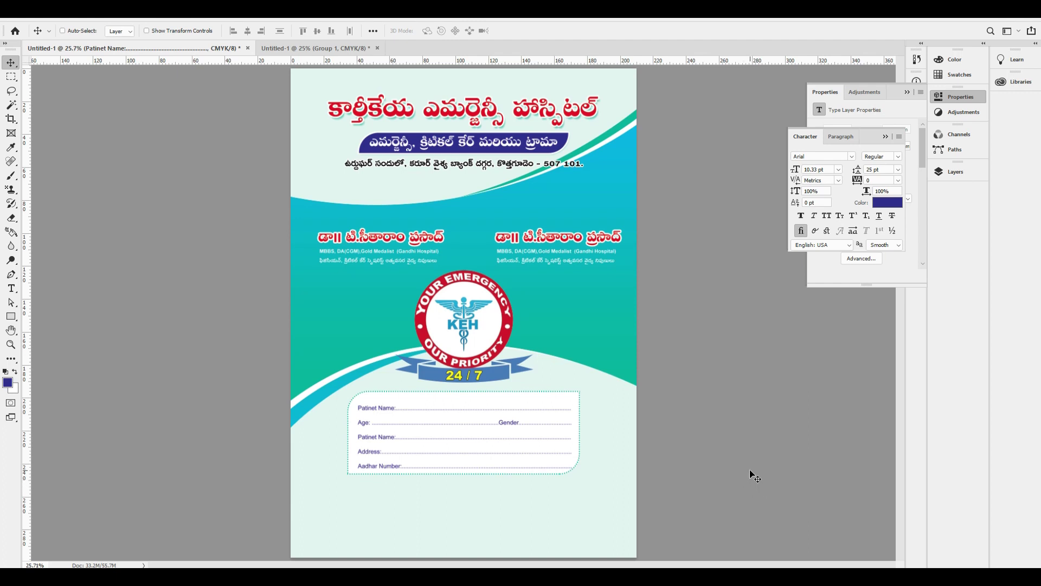
key(ctrl+minus)
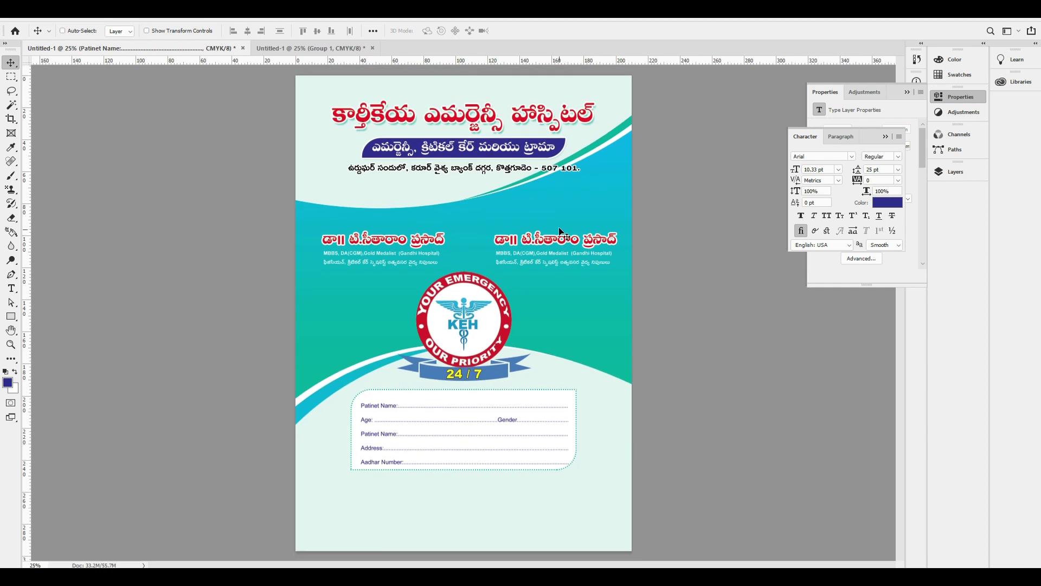
right_click(408, 264)
click(418, 271)
right_click(480, 170)
click(611, 172)
drag(488, 168, 488, 498)
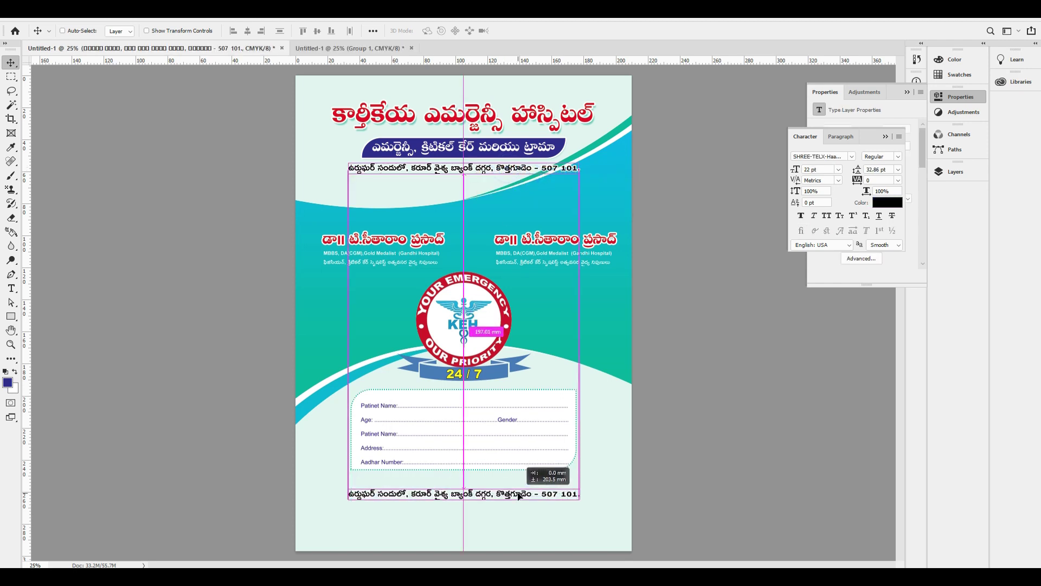
drag(534, 524, 629, 477)
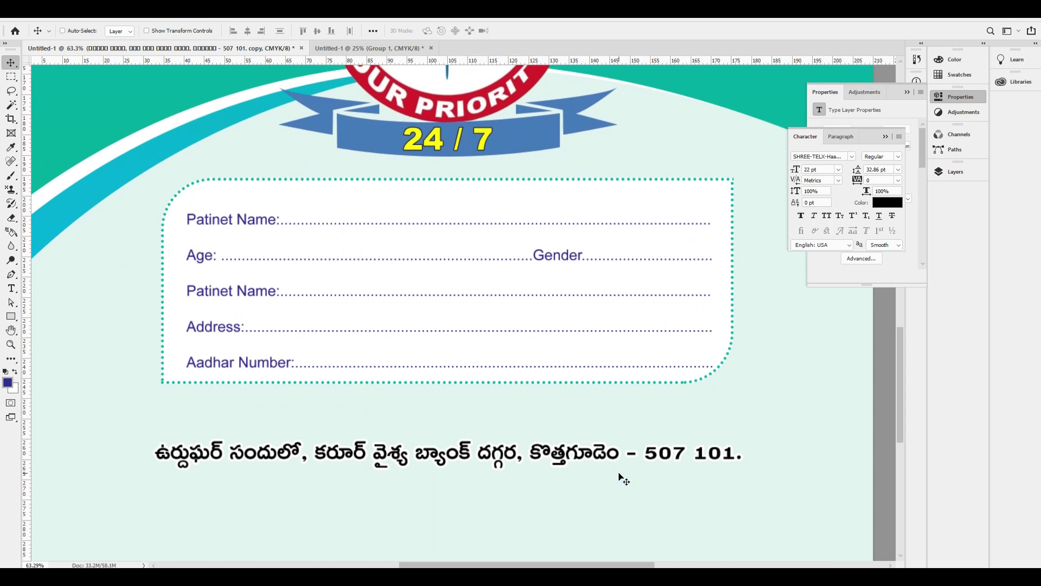
- Replace the copied text with 'అత్తాధునిక ICU,ECG, CPAP, వెంటిలేటర్ సాకర్యం కలదు'
click(15, 293)
click(393, 459)
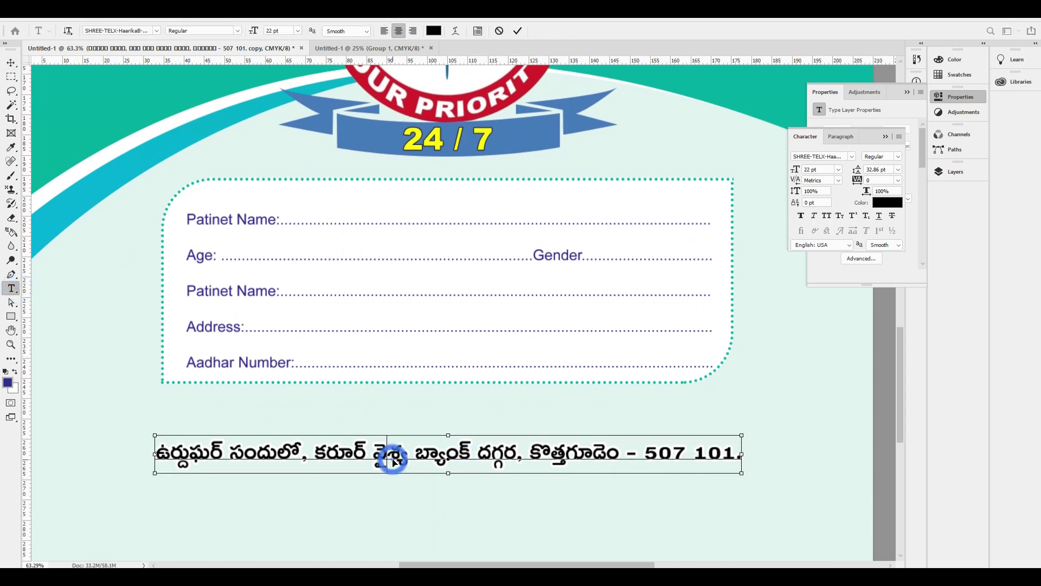
text(క్షిఁ)
key(ctrl+a)
text(అత్తాధునిక)
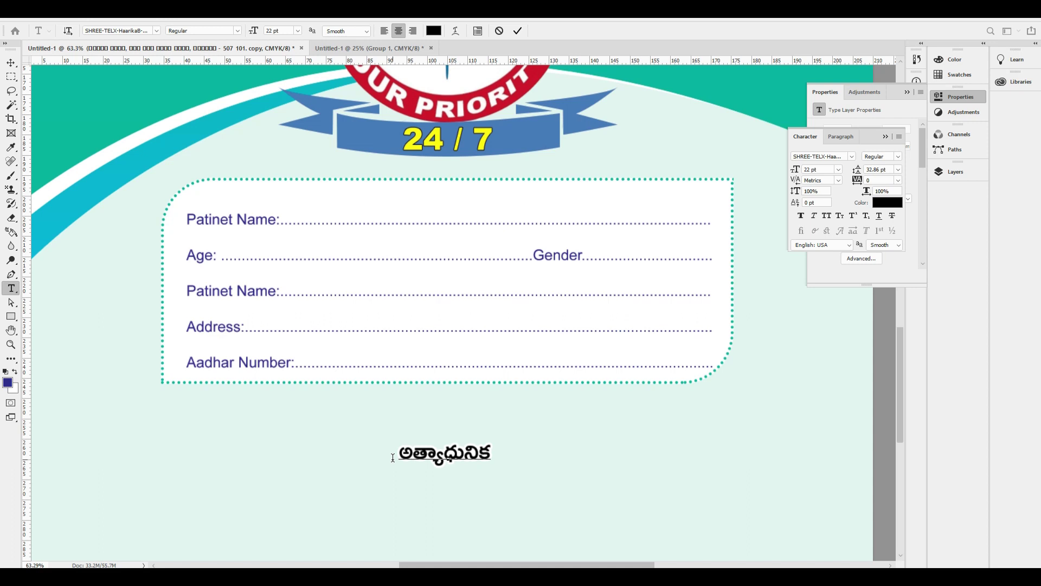
text( ICU,)
text(EGG)
key(BackSpace)
key(BackSpace)
text(CG, CPAP, వెంటిలేటర్ సాకర్యం)
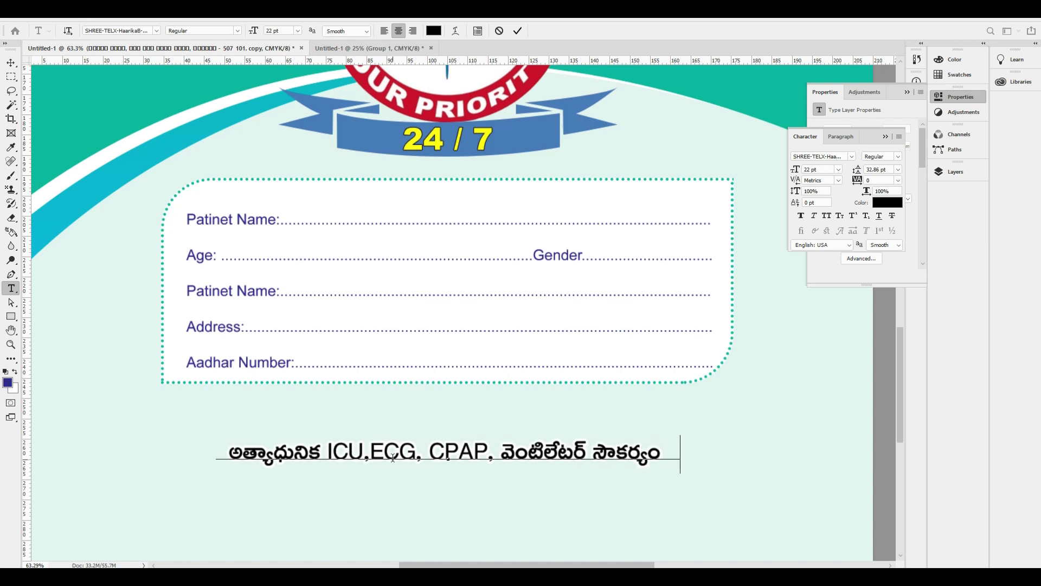
text( కలదు)
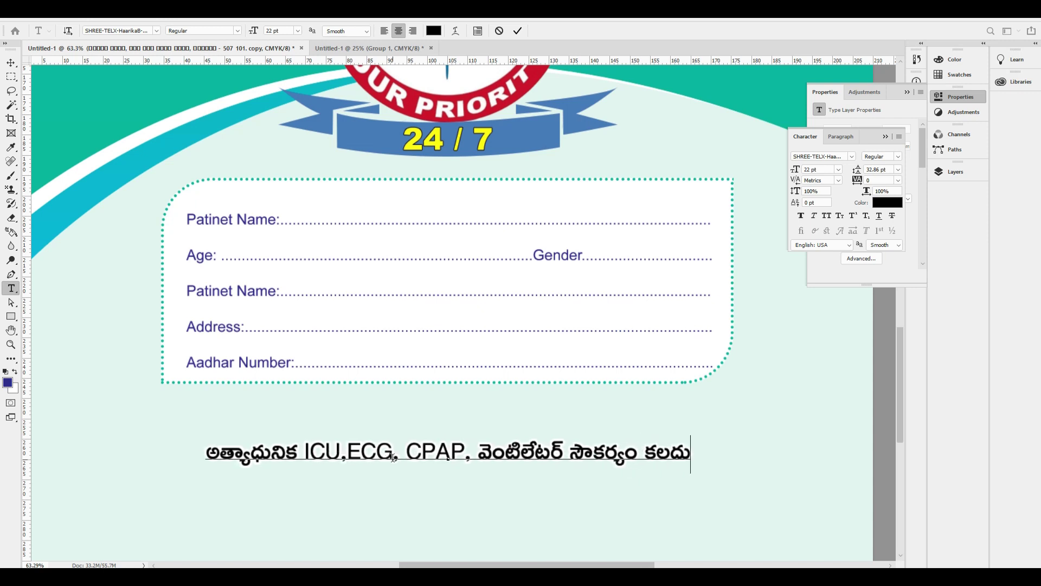
- Add a second line '24 గంటలు ఎమర్జెన్సీ కేసులు చూడబడును.' and enlarge it
key(Return)
text(24 గంటలు)
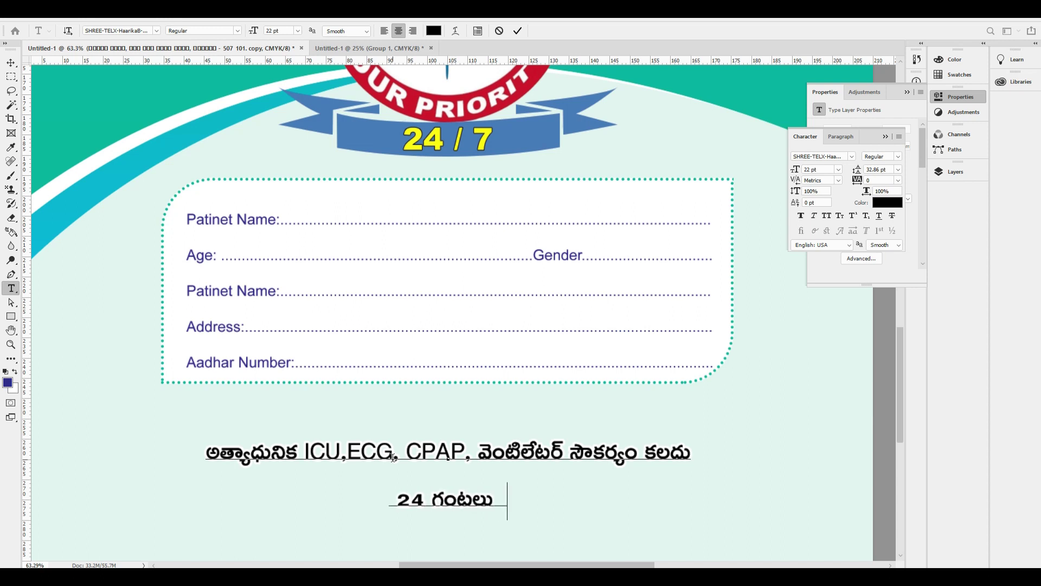
text( ఎమర్జెన్సీ)
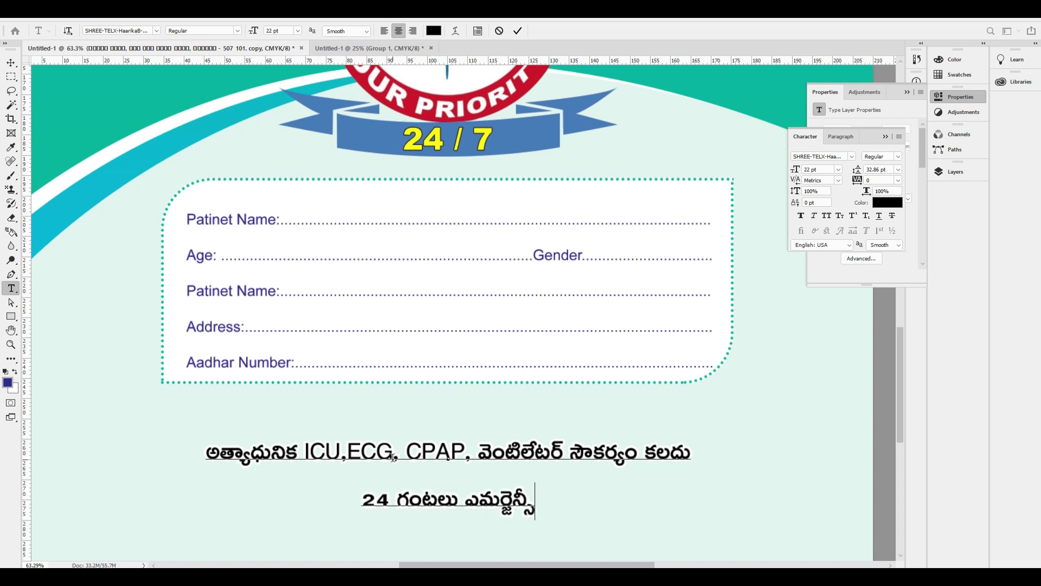
text( కేసులు చూడబడును.)
key(shift+Home)
key(ctrl+shift+period)
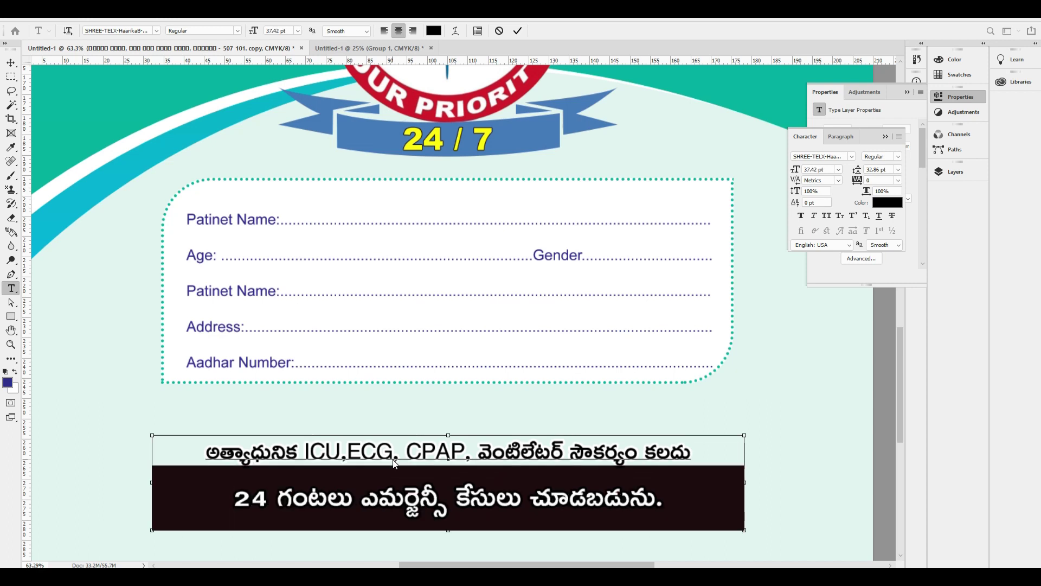
key(ctrl+shift+comma)
- Set the first Telugu line to 23 pt and commit the text
click(393, 457)
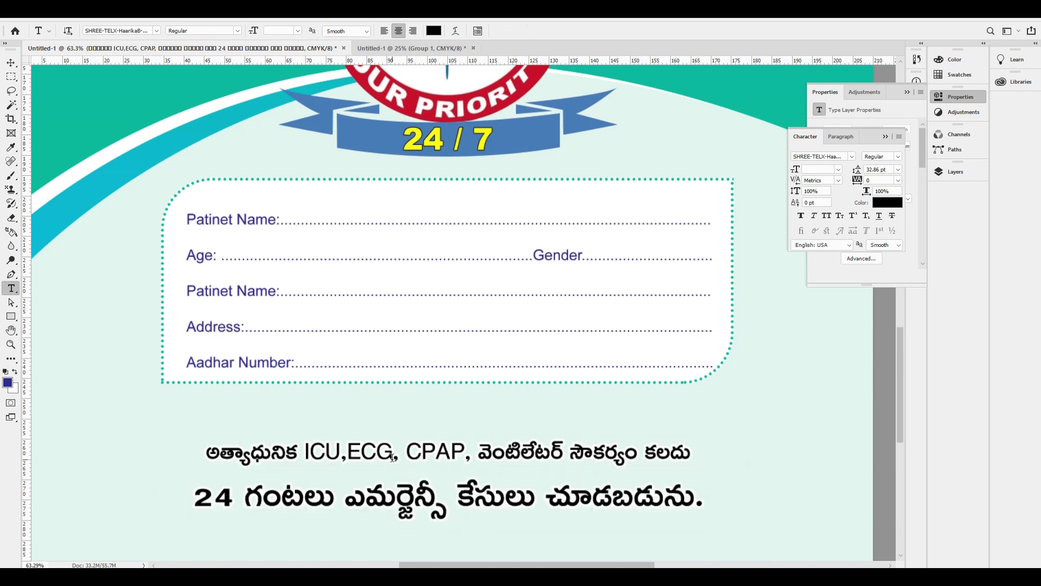
key(ctrl+a)
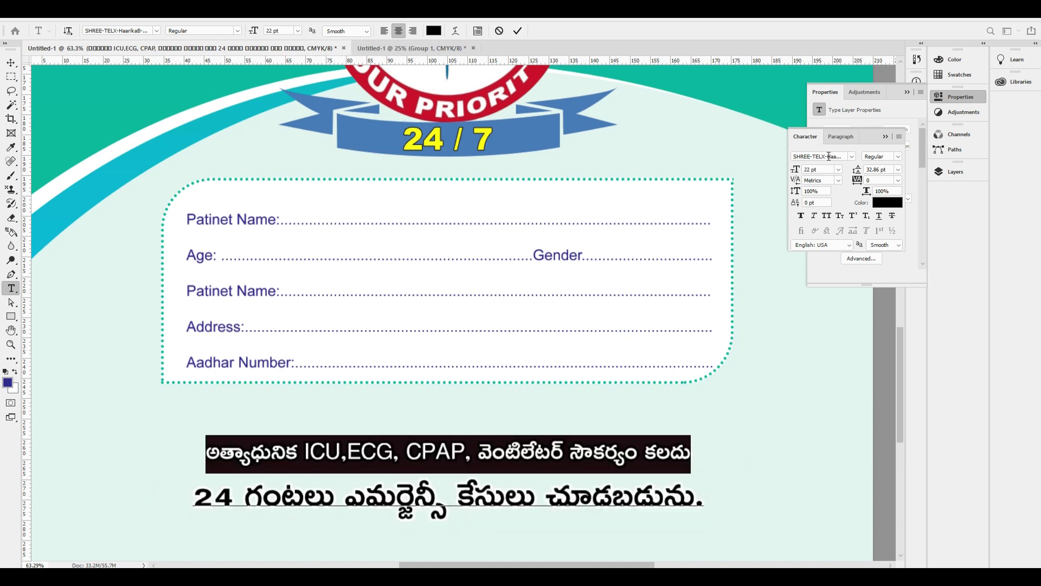
click(820, 171)
text(23)
key(Return)
key(ctrl+Return)
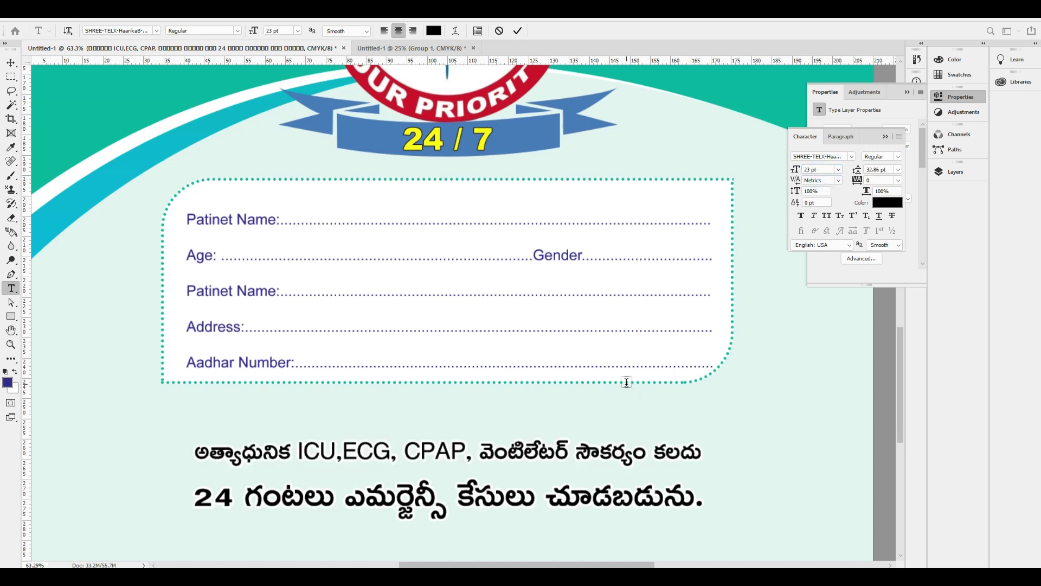
- Preview the page and fill the Telugu text with navy
key(ctrl+minus)
key(v)
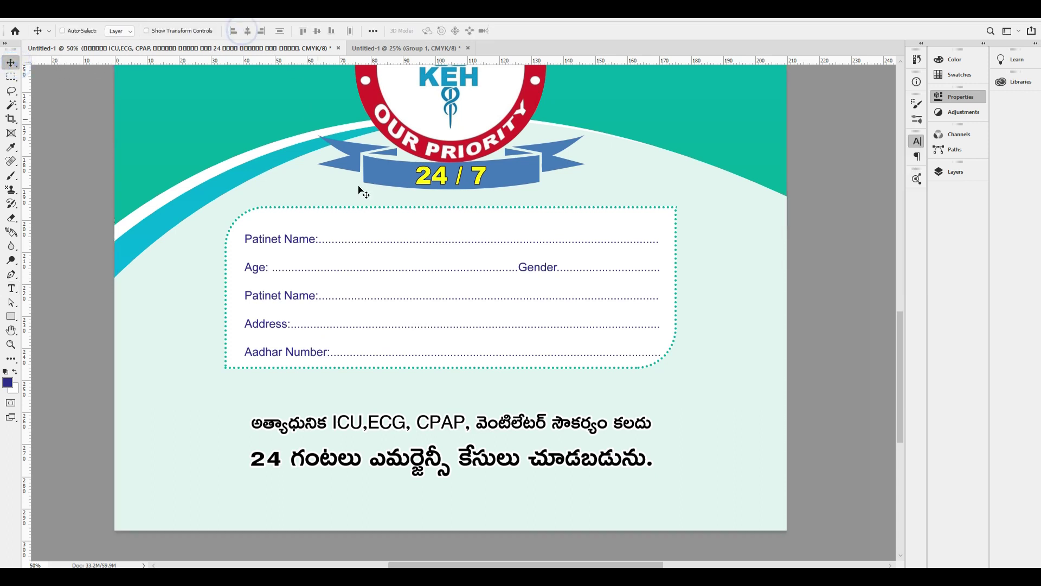
key(Tab)
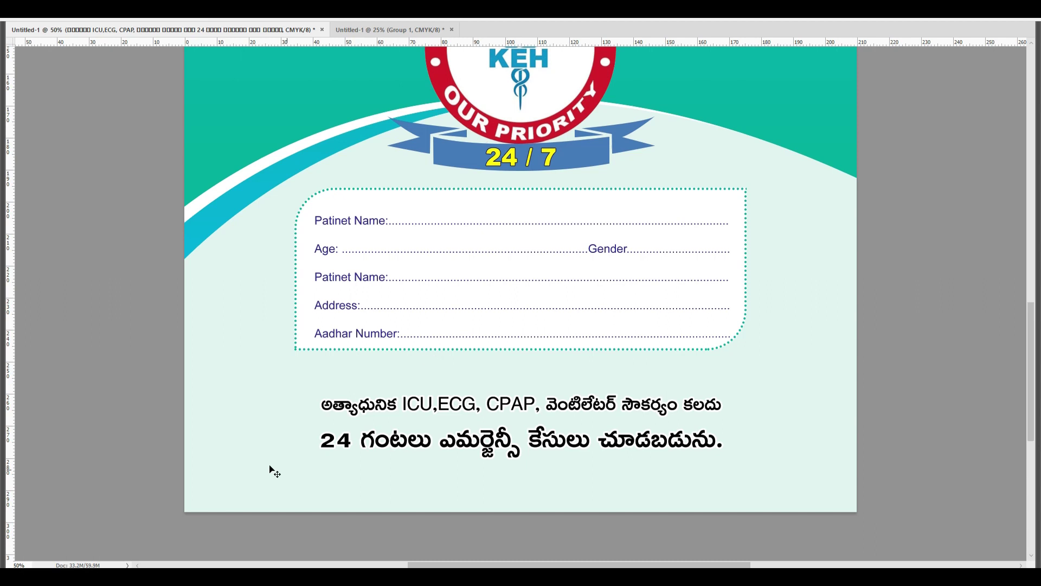
key(Tab)
key(ctrl+BackSpace)
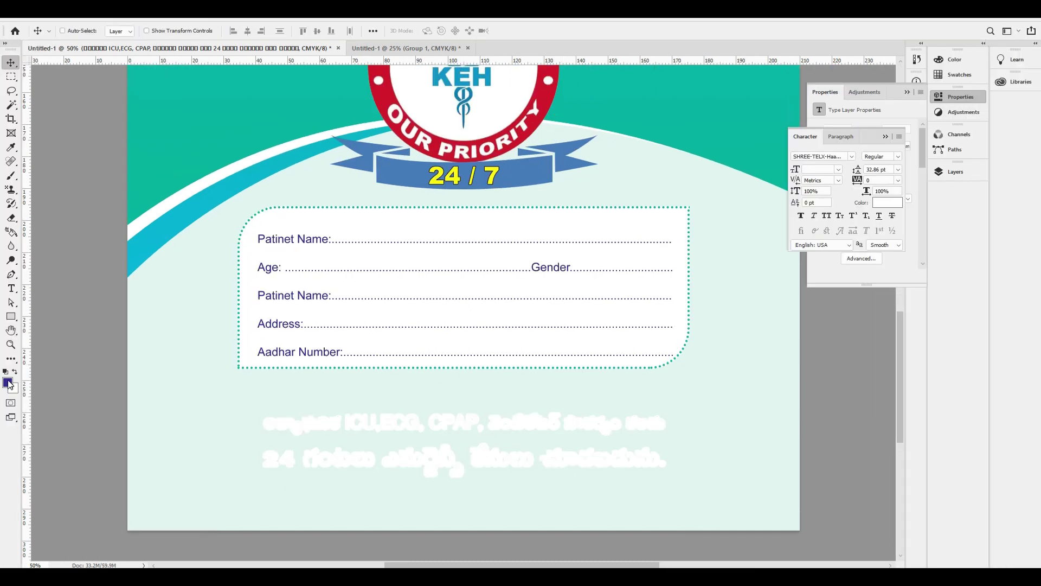
key(alt+BackSpace)
- Tighten the leading between the two Telugu lines and commit
key(ctrl+a)
click(477, 455)
double_click(477, 456)
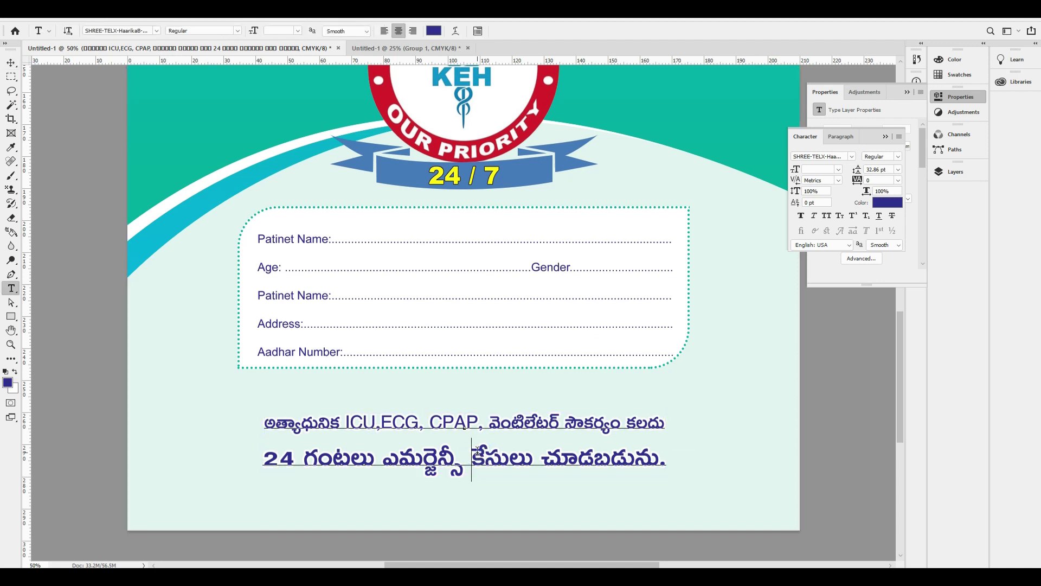
key(ctrl+a)
key(alt+Up)
key(alt+Up)
key(alt+Up)
key(ctrl+Return)
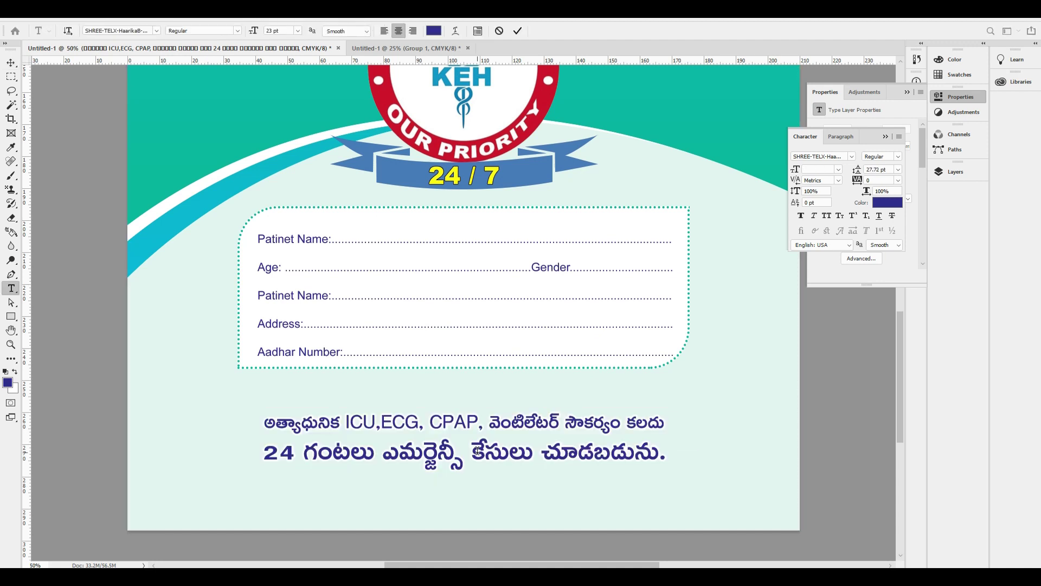
key(ctrl+0)
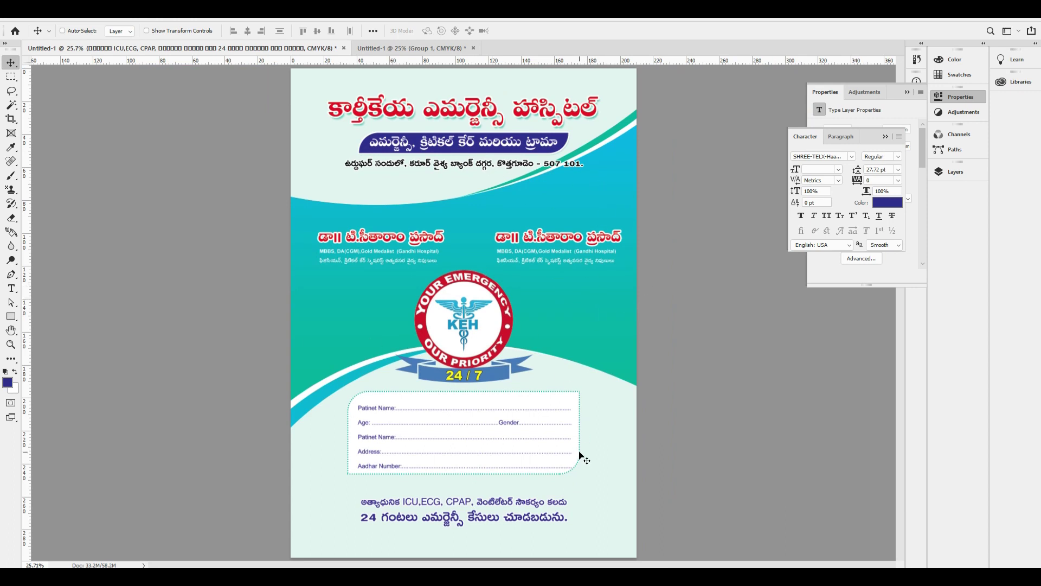
- Draw a thin rectangle strip across the page bottom and apply a Gradient Overlay
click(10, 317)
drag(278, 541, 652, 559)
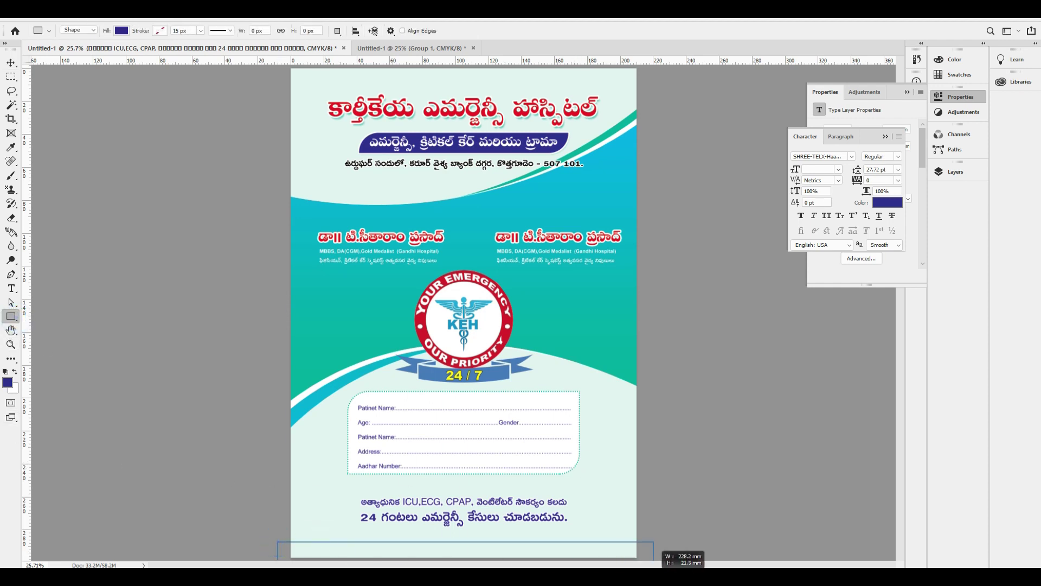
key(alt+l)
key(y)
key(g)
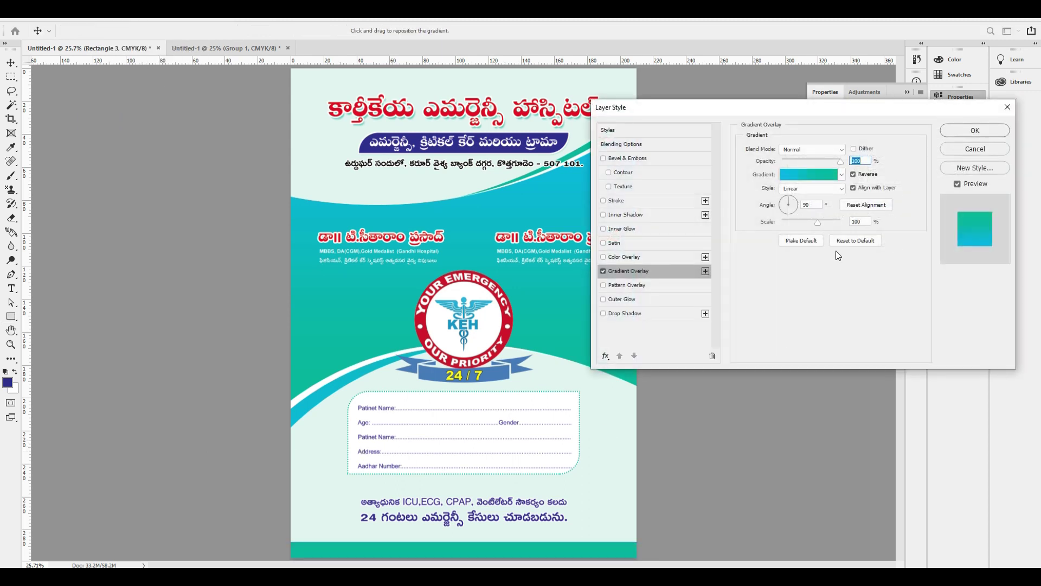
click(802, 174)
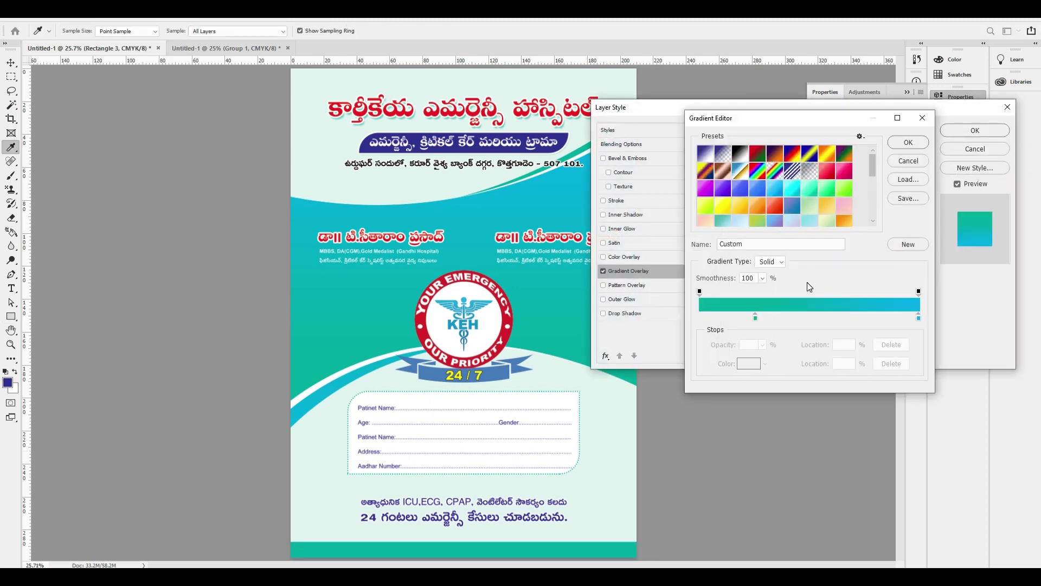
key(Return)
key(Return)
- Set the Gradient Overlay angle to 0° for a horizontal gradient and preview the page
key(alt+l)
key(y)
key(g)
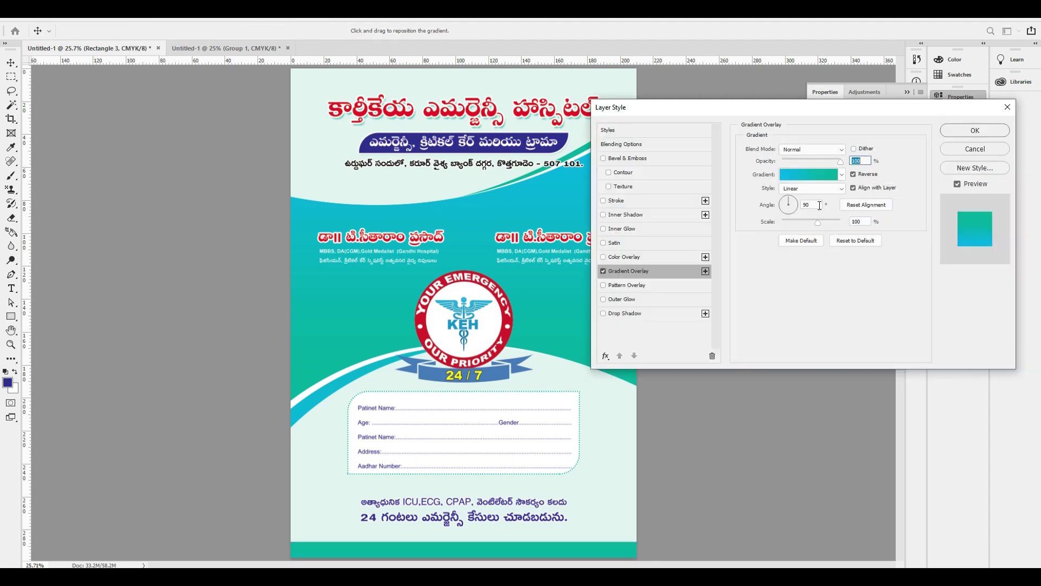
double_click(817, 202)
text(0)
key(Tab)
key(Return)
key(Tab)
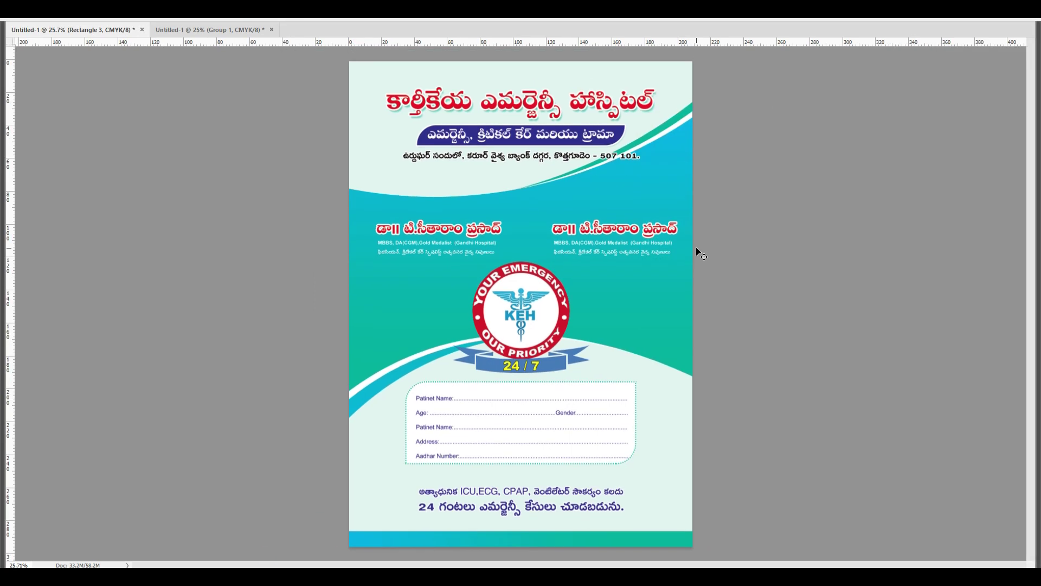
key(ctrl+minus)
key(ctrl+0)
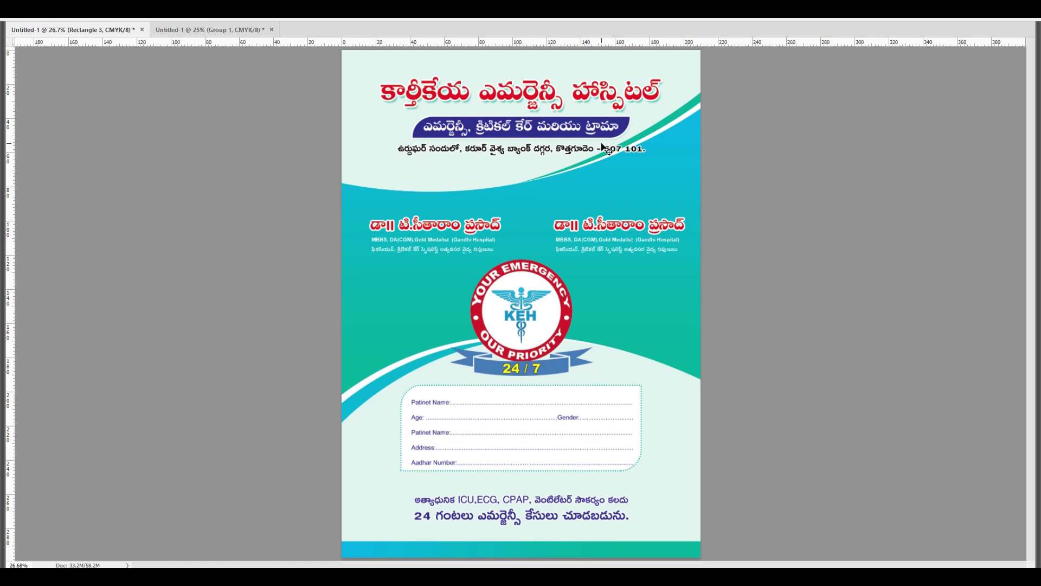
- Move the right-side MBBS text line up and to the right
drag(471, 101, 542, 152)
scroll(608, 165, down, 1)
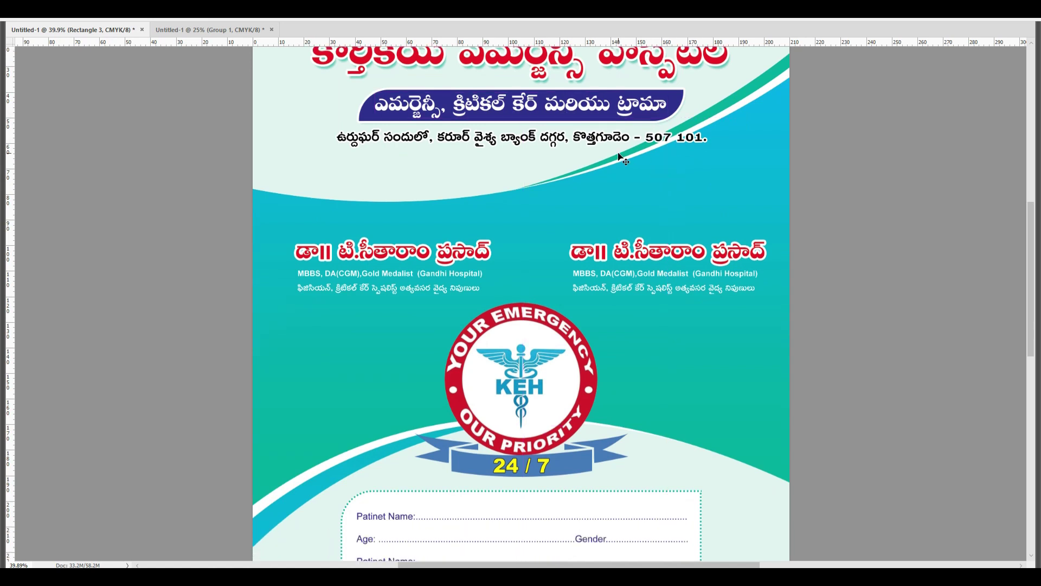
scroll(551, 167, down, 1)
scroll(567, 186, down, 3)
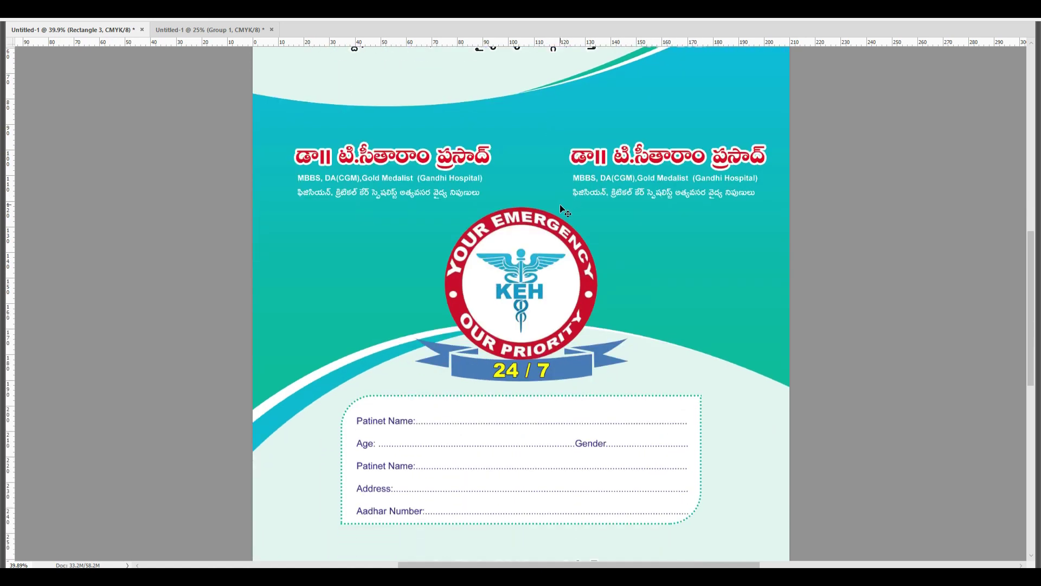
scroll(581, 255, up, 1)
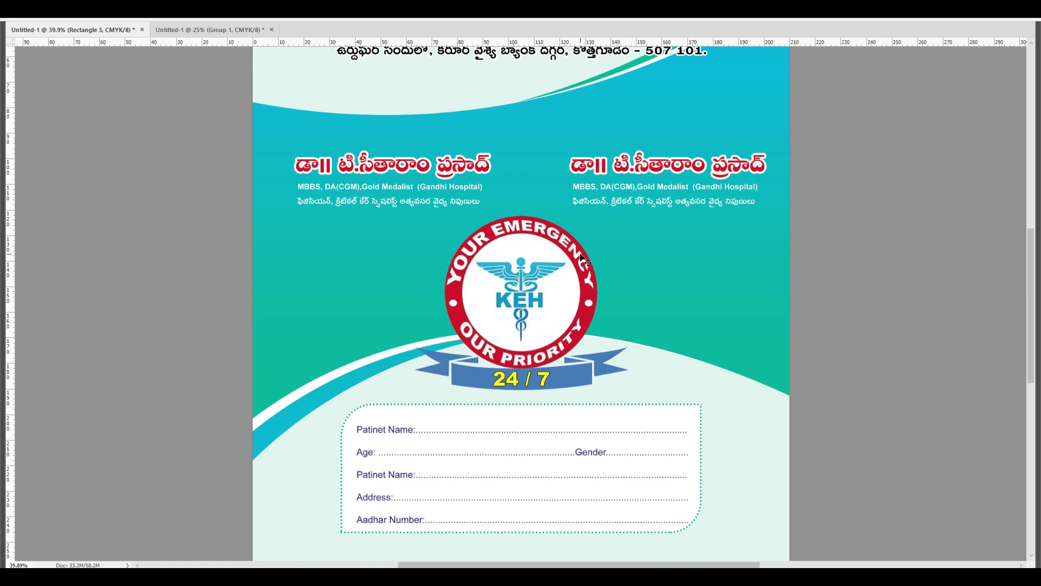
key(ctrl+minus)
scroll(581, 255, down, 1)
click(640, 258)
right_click(644, 258)
click(644, 257)
right_click(645, 258)
click(644, 257)
mouse_move(644, 257)
mouse_down()
mouse_move(623, 234)
mouse_move(680, 230)
mouse_up()
- Select the Shape 1 copy 2 layer and shift the bottom Telugu text block down slightly
scroll(636, 148, up, 1)
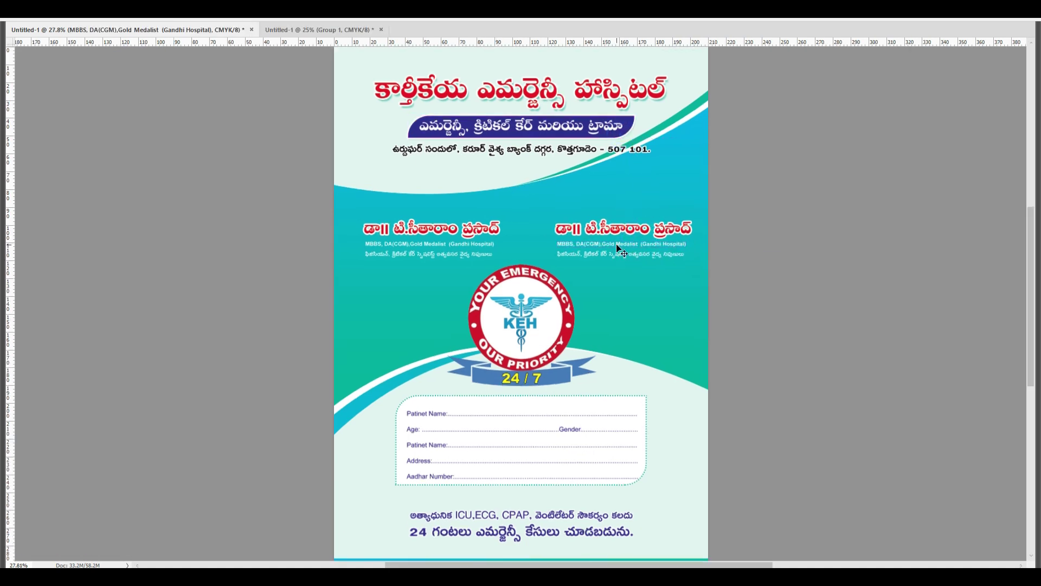
click(391, 379)
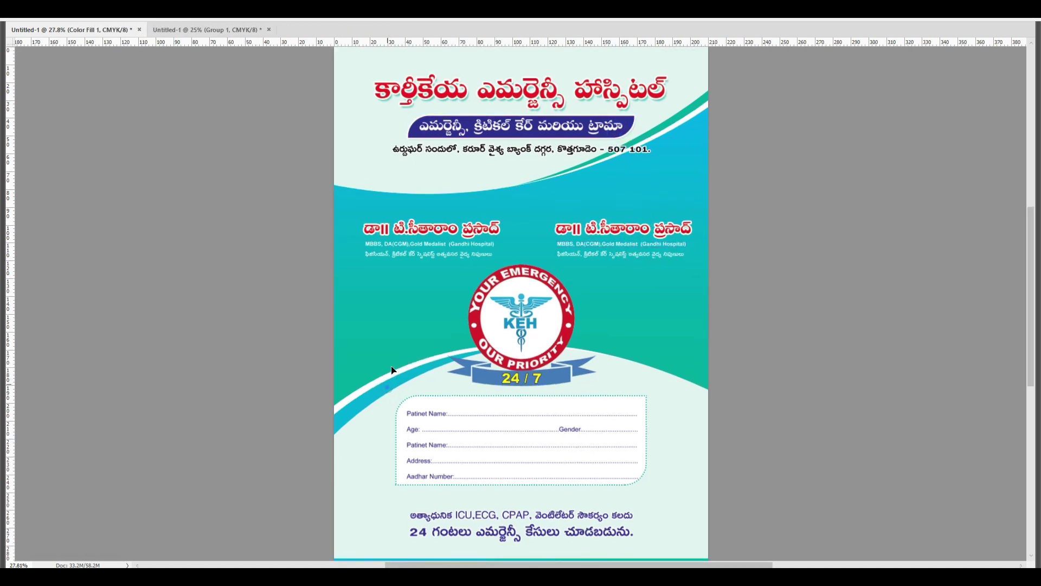
right_click(385, 393)
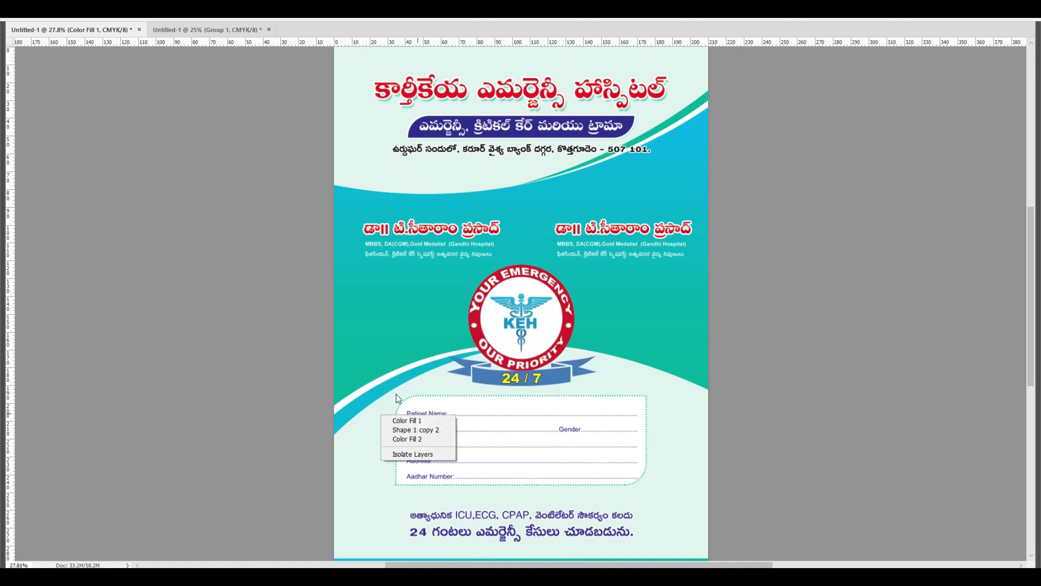
click(418, 410)
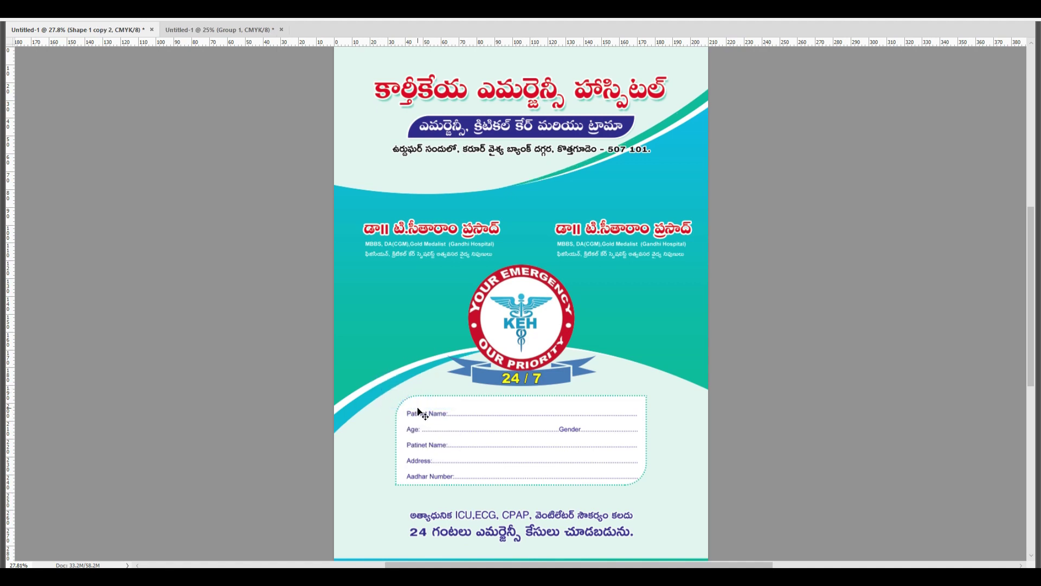
key(ctrl+0)
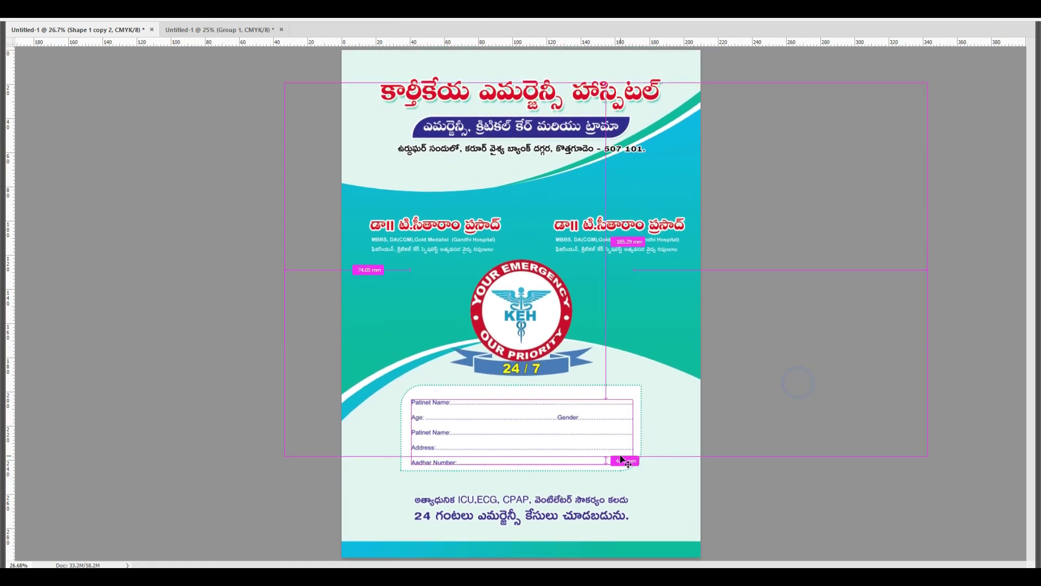
drag(562, 511, 620, 525)
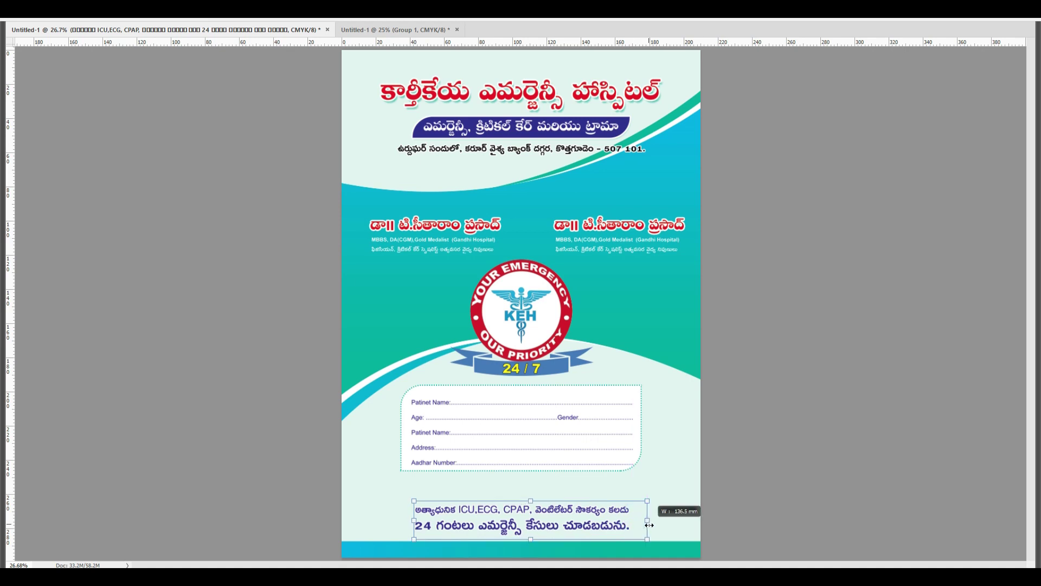
- Move the patient details form box down slightly, fine-tuning with shift-arrow nudges
key(Tab)
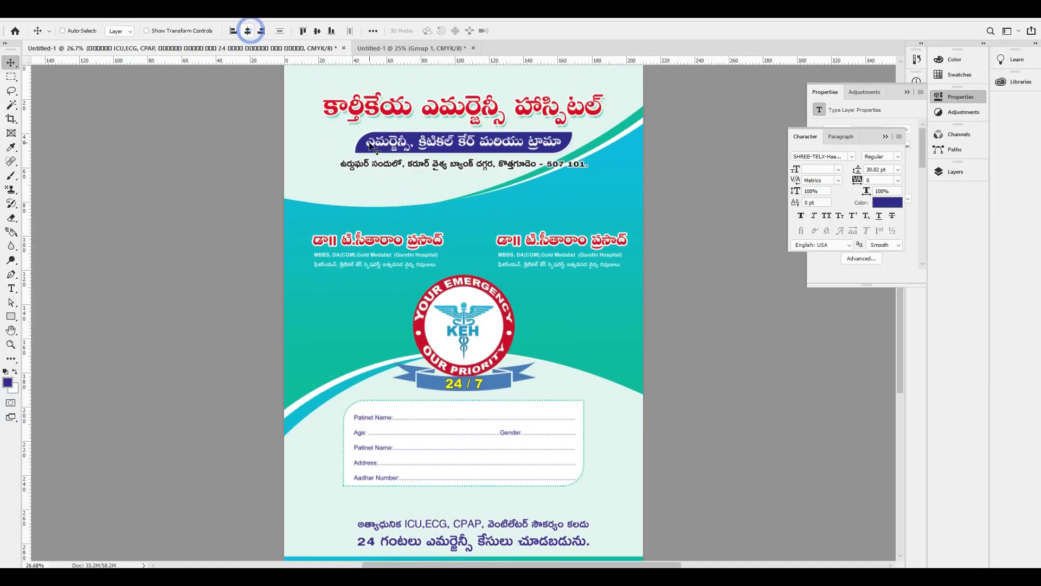
key(ctrl+minus)
right_click(469, 434)
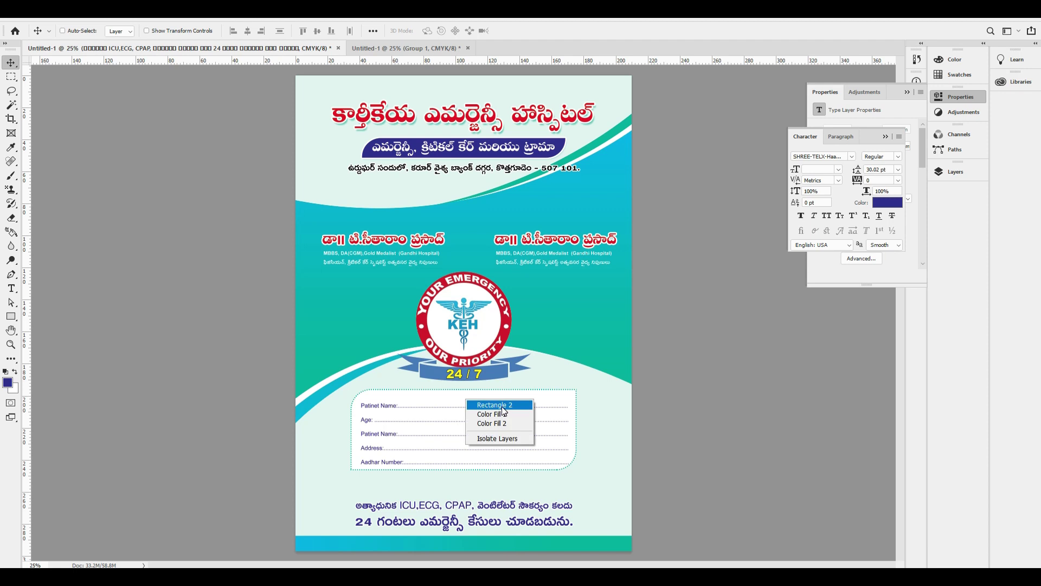
click(505, 412)
right_click(479, 425)
click(507, 429)
drag(506, 420, 510, 431)
key(shift+Down)
key(shift+Down)
key(shift+Down)
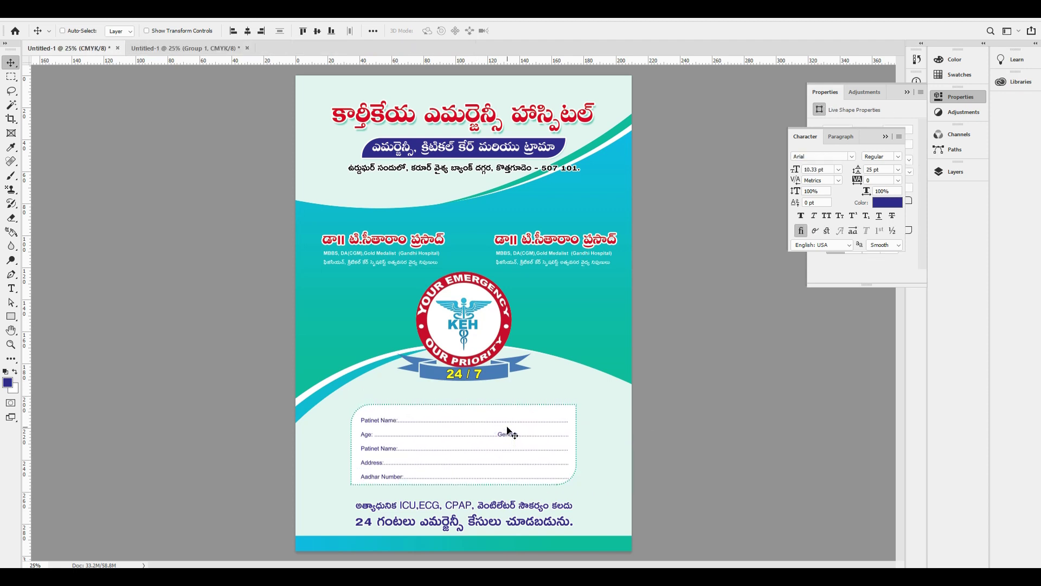
key(shift+Up)
key(shift+Up)
key(shift+Up)
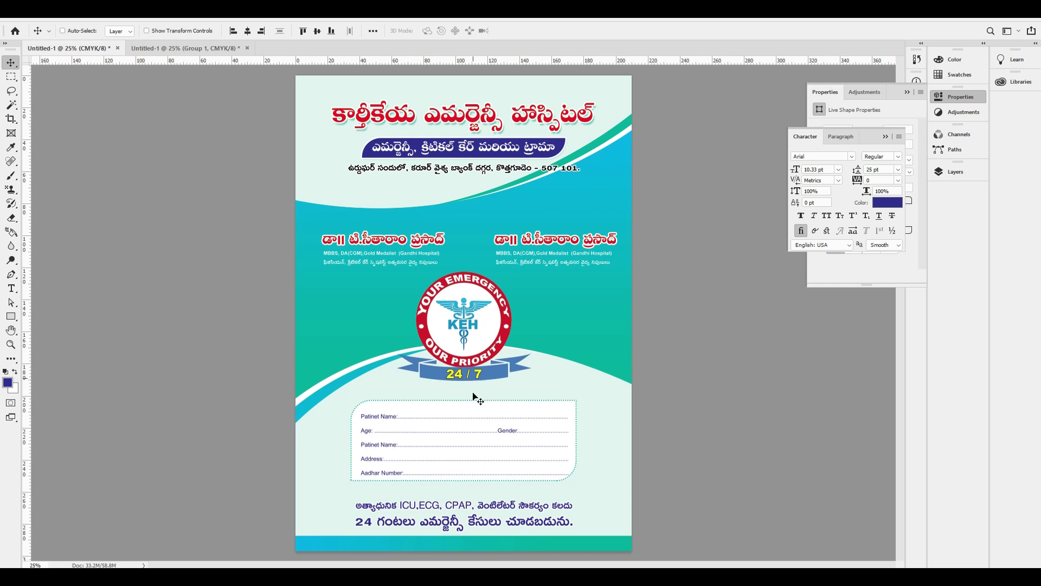
- Re-align the form text, nudge the bottom ICU/24-hours lines up, and close the Character/Properties panels
key(ctrl)
click(247, 31)
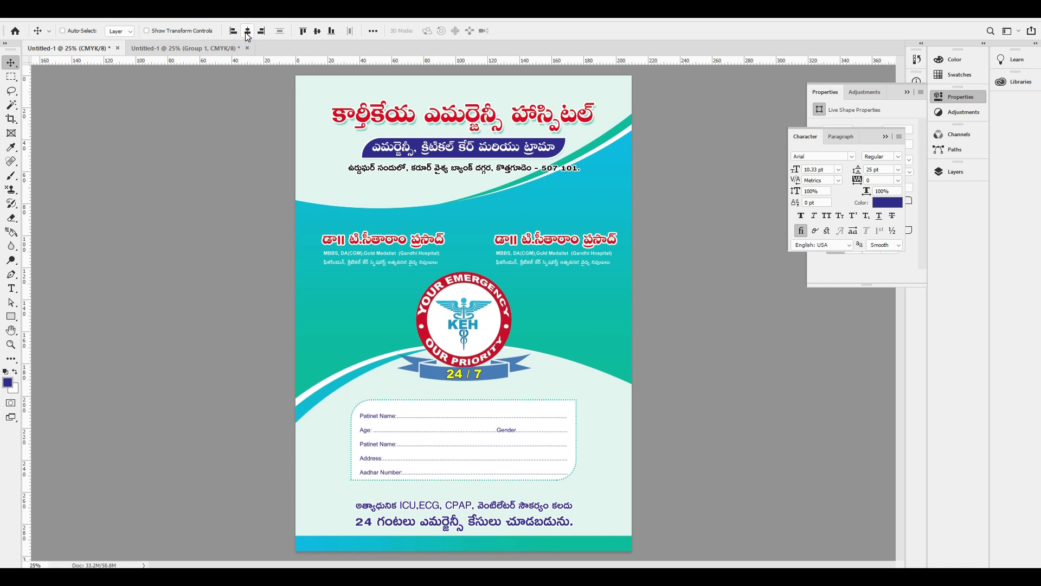
ctrl+click(475, 508)
key(shift+Up)
key(shift+Up)
key(shift+Up)
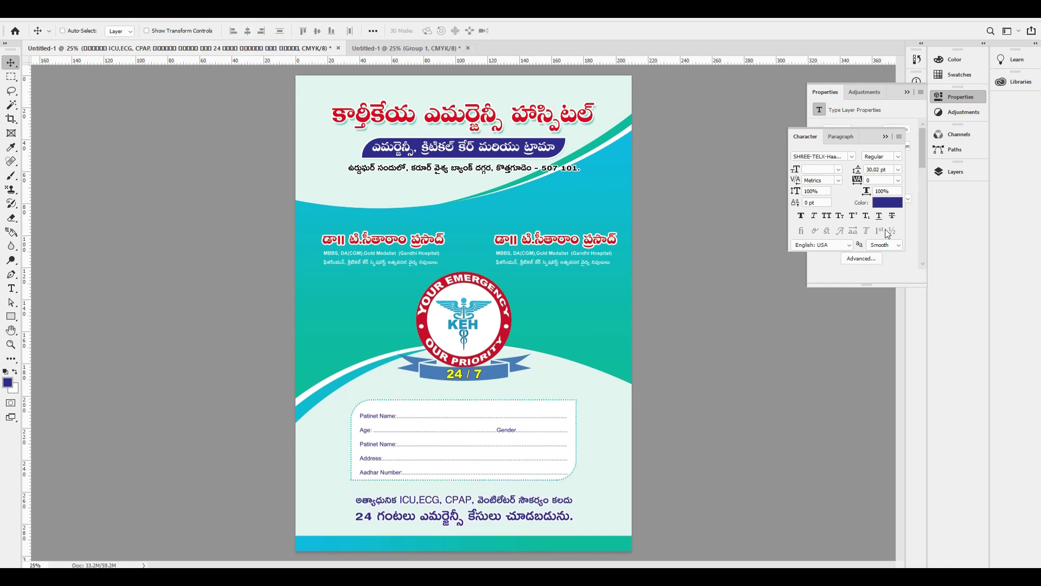
click(961, 97)
click(916, 141)
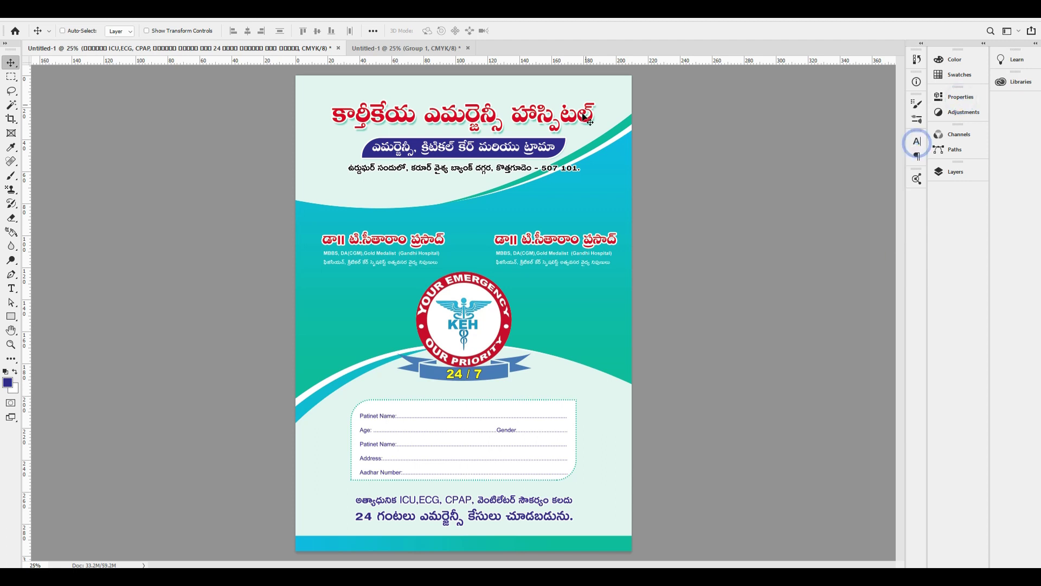
- Set the Color Fill 1 background layer's colour to white
key(F7)
right_click(592, 94)
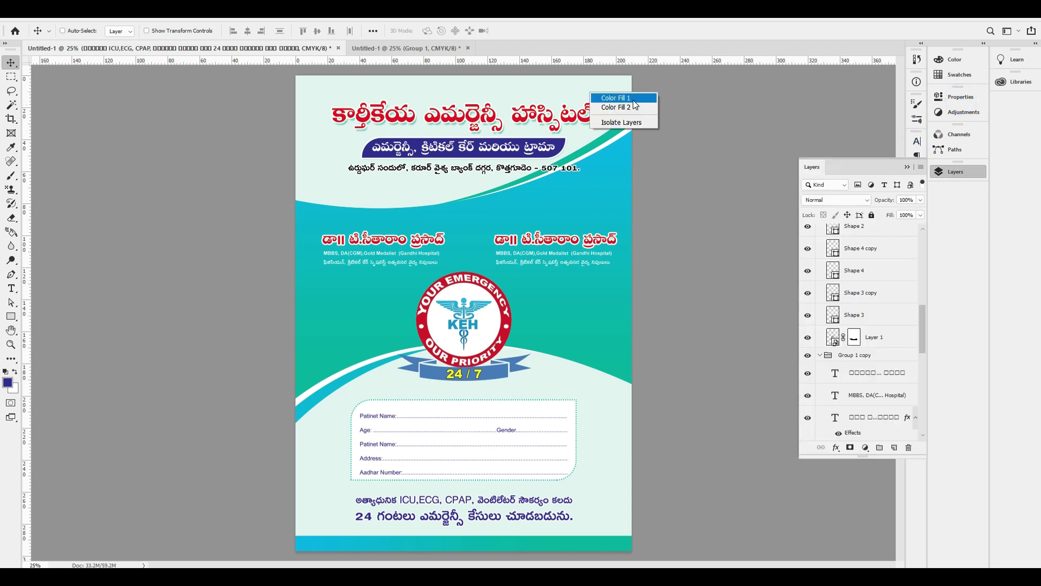
click(634, 100)
double_click(828, 430)
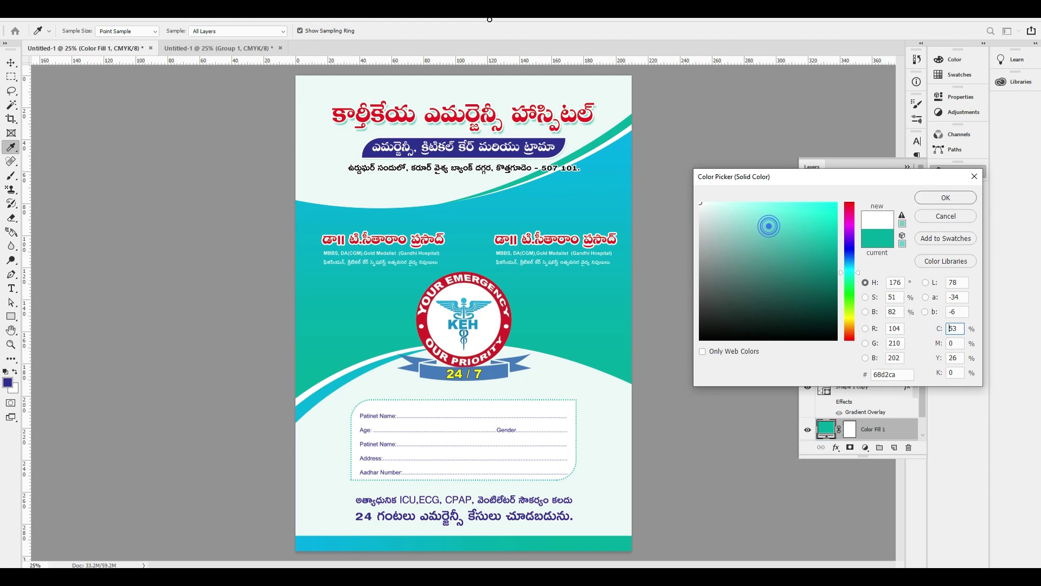
drag(767, 223, 489, 19)
key(Return)
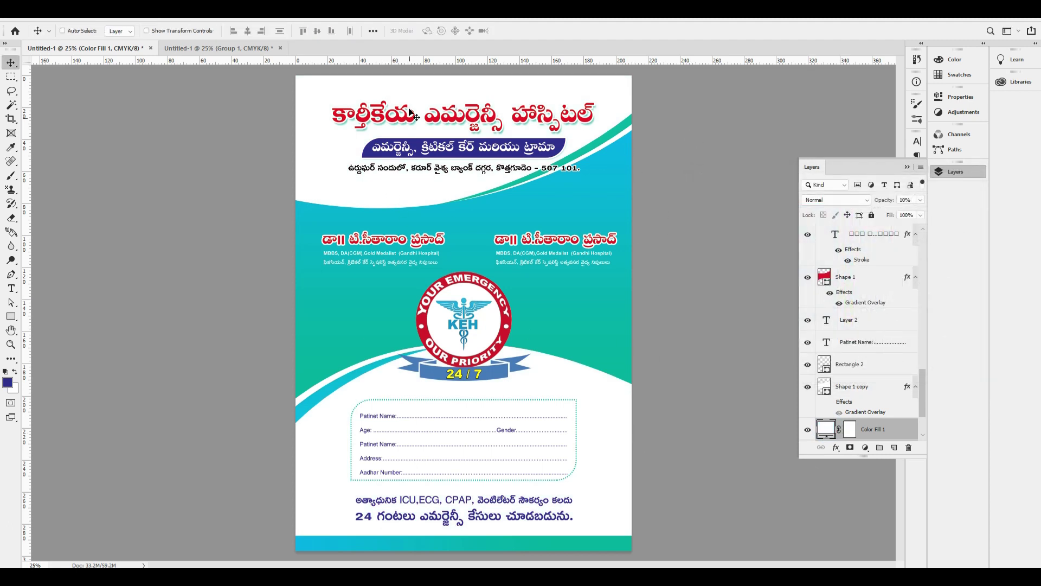
scroll(456, 103, up, 3)
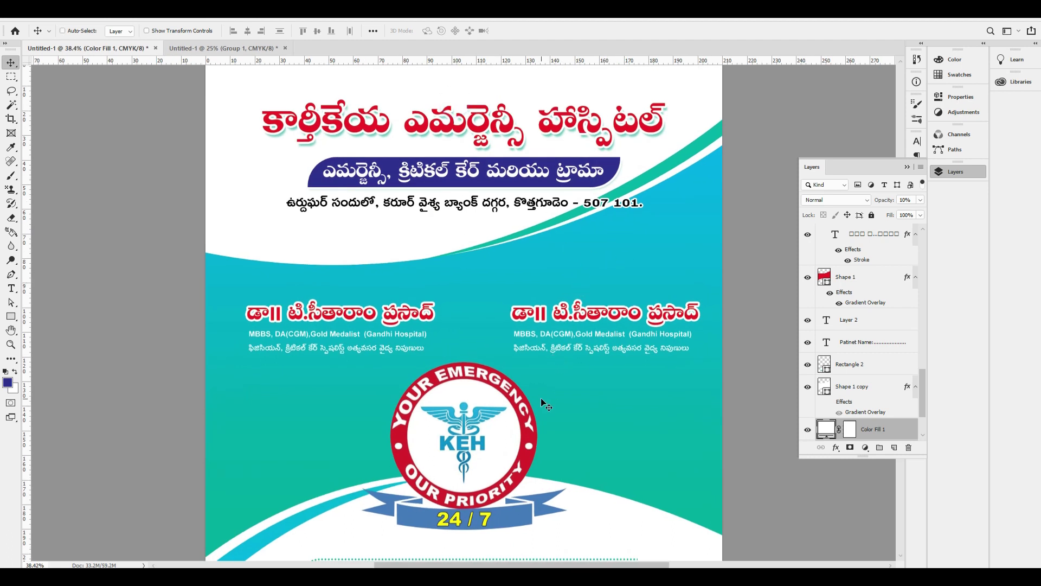
click(962, 176)
scroll(504, 406, down, 1)
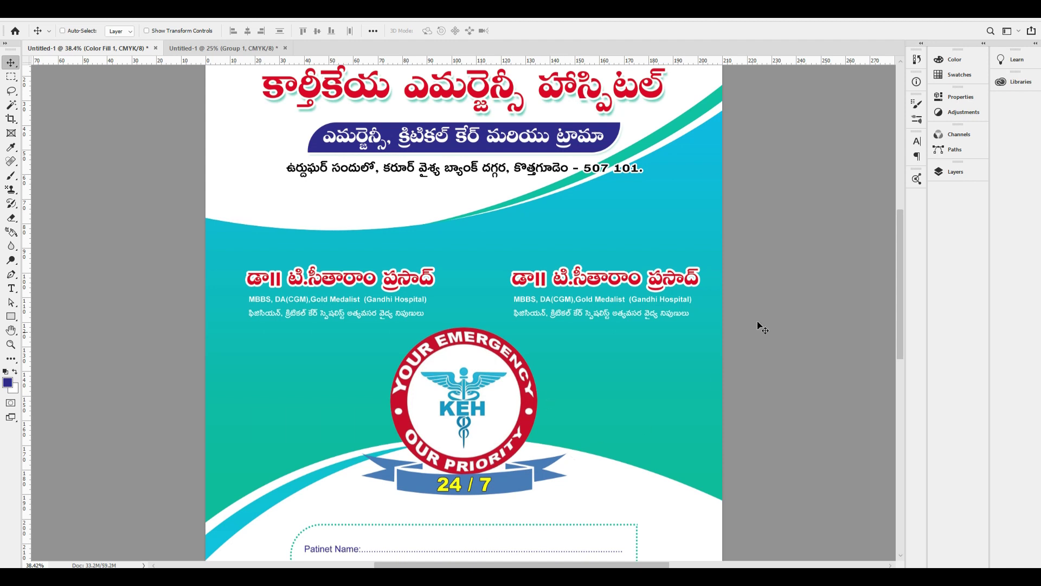
- Add a Drop Shadow layer style to the Shape 1 wave layer
key(F7)
right_click(630, 397)
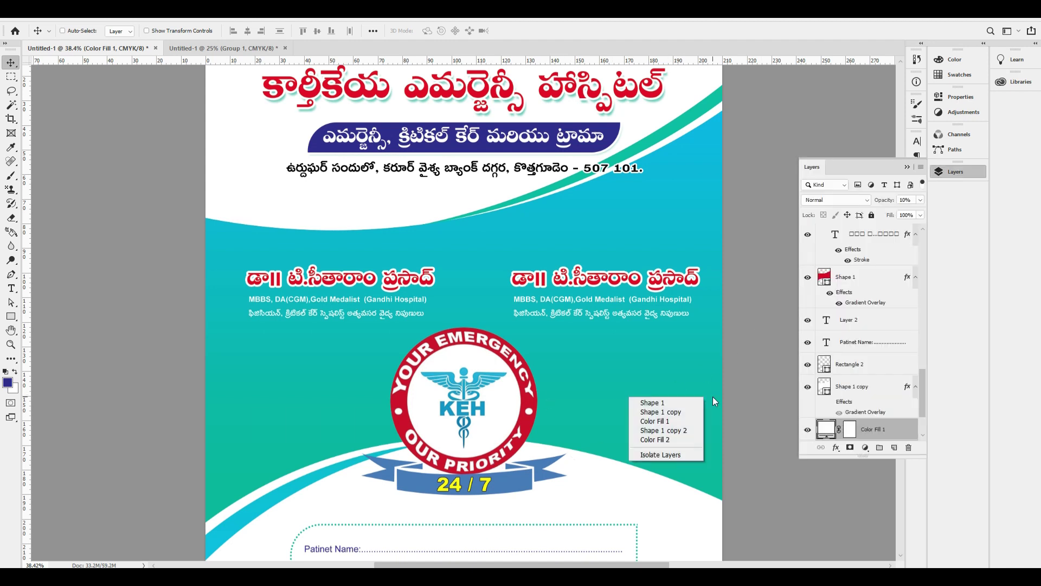
click(669, 404)
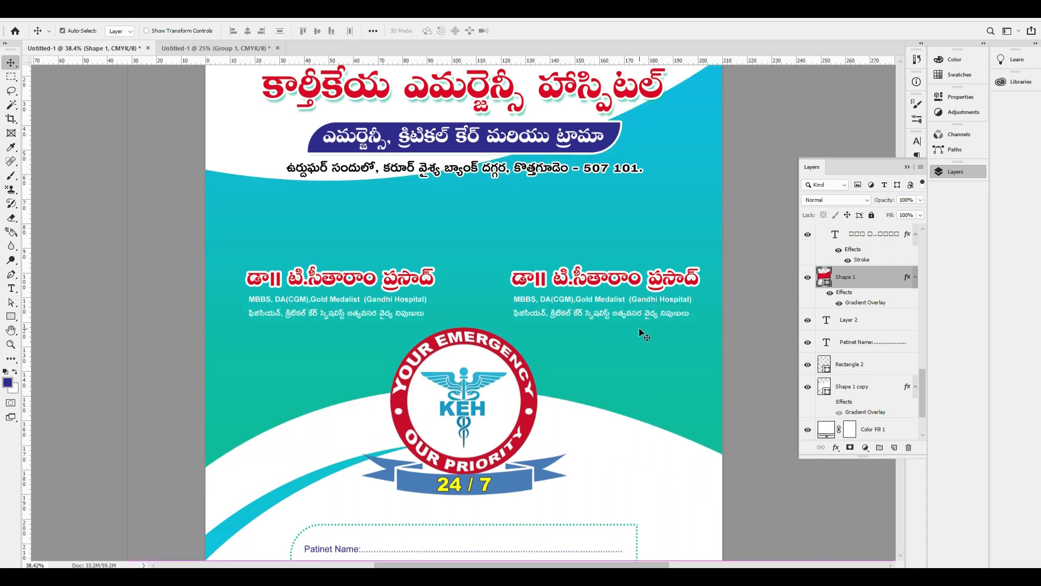
key(alt+l)
key(y)
key(d)
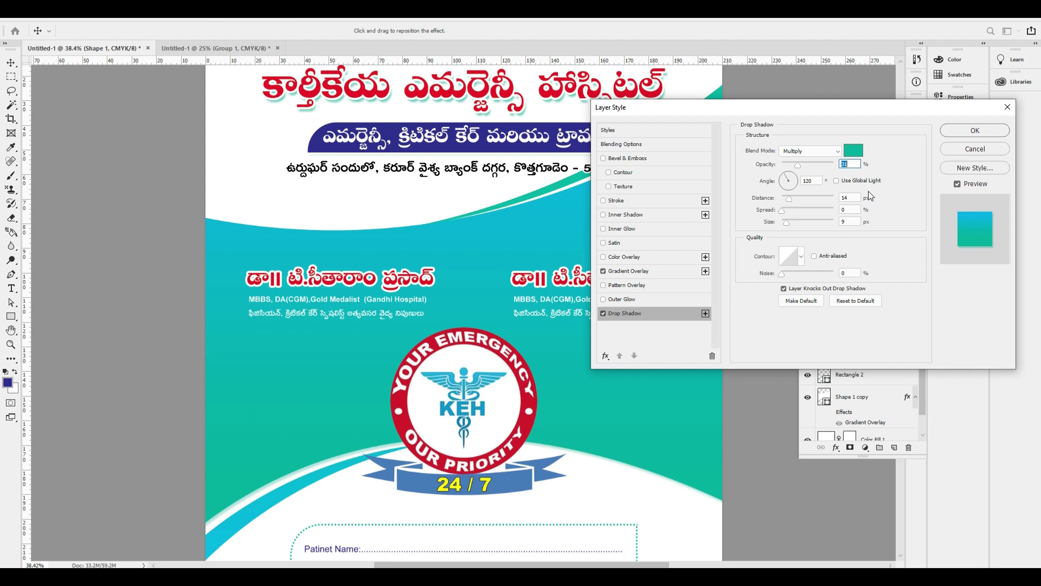
- Make the drop shadow black at about 20% opacity with a small distance, and apply it
drag(797, 165, 812, 165)
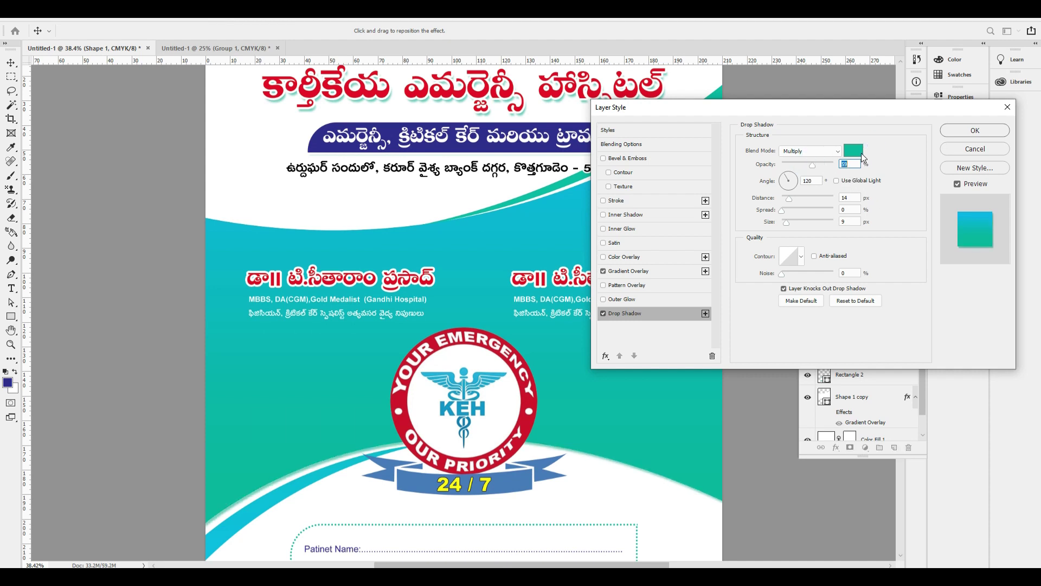
click(853, 150)
click(705, 369)
click(942, 197)
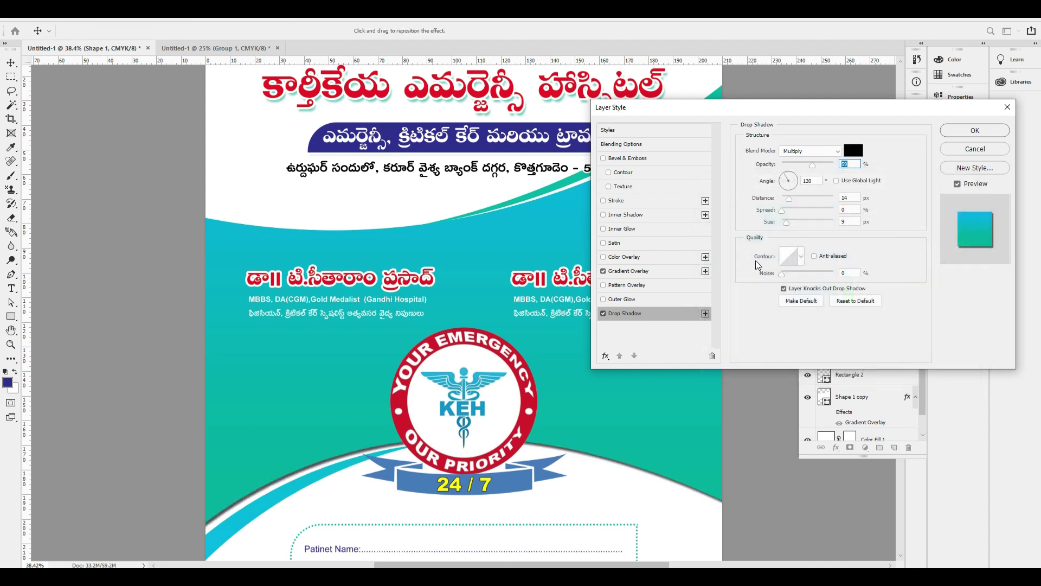
drag(801, 165, 794, 165)
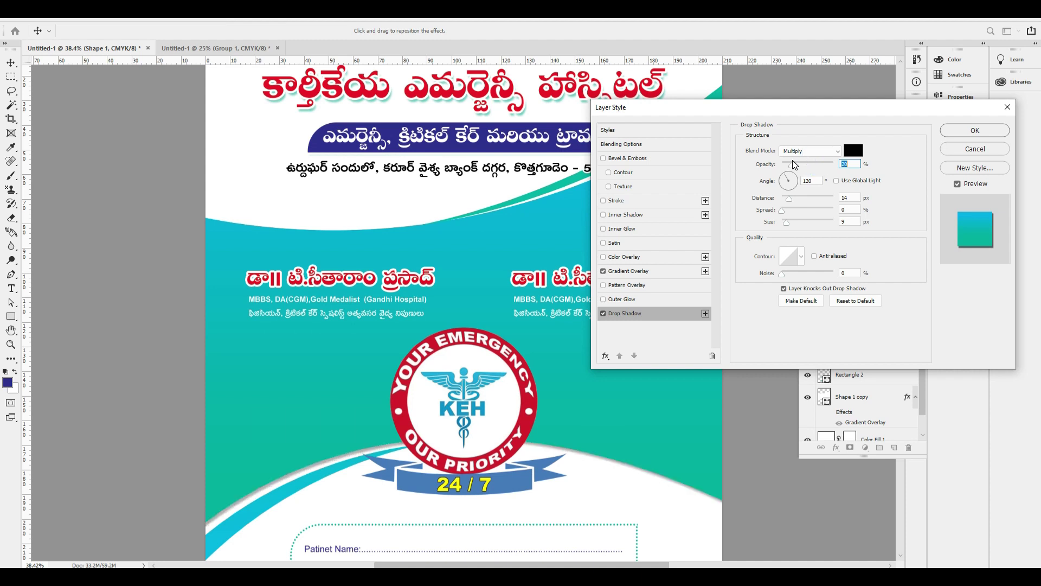
mouse_move(793, 200)
mouse_down()
mouse_move(761, 205)
mouse_move(798, 201)
mouse_up()
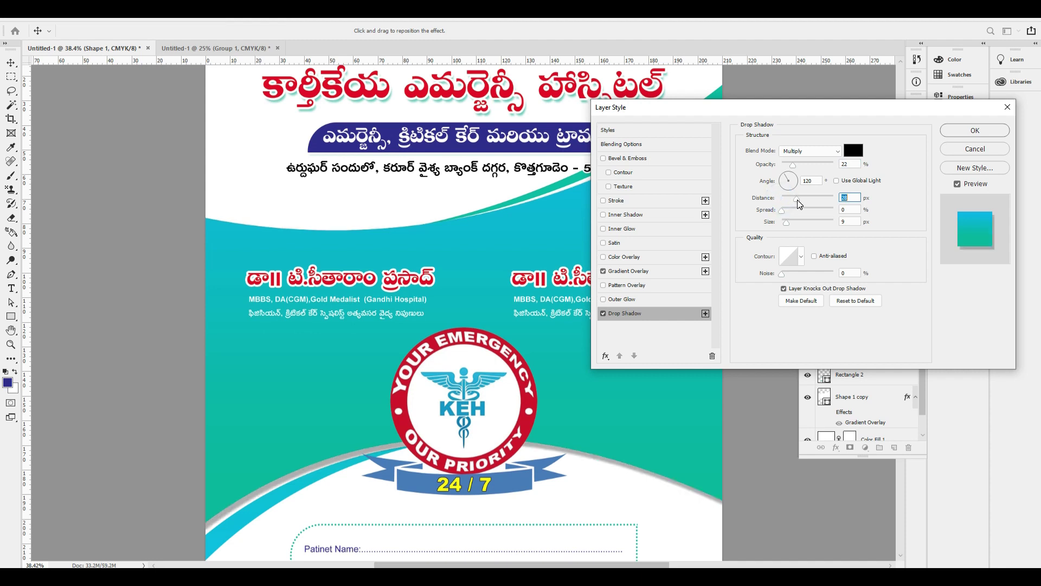
drag(793, 164, 791, 166)
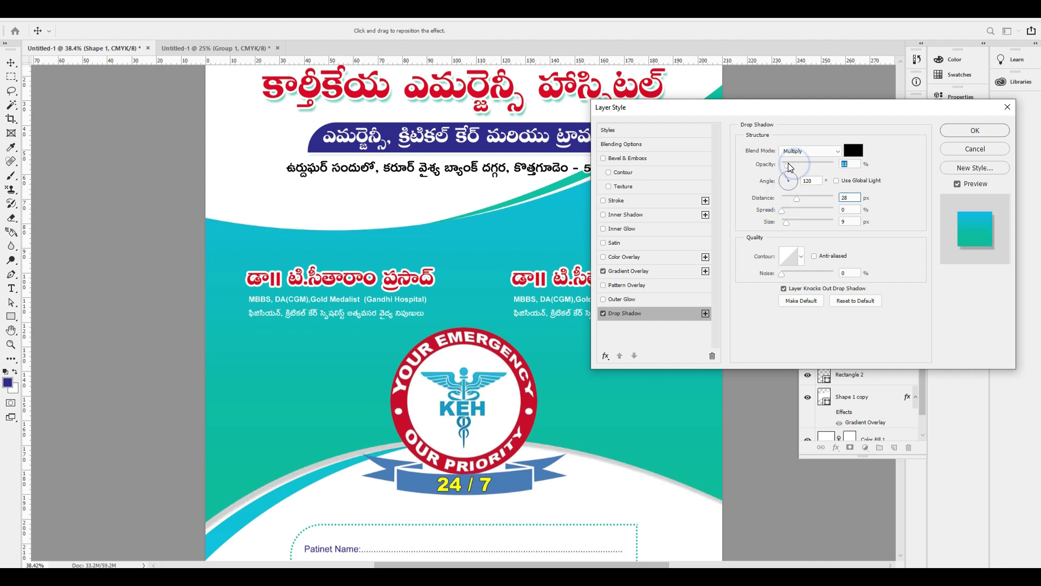
key(Return)
key(ctrl+0)
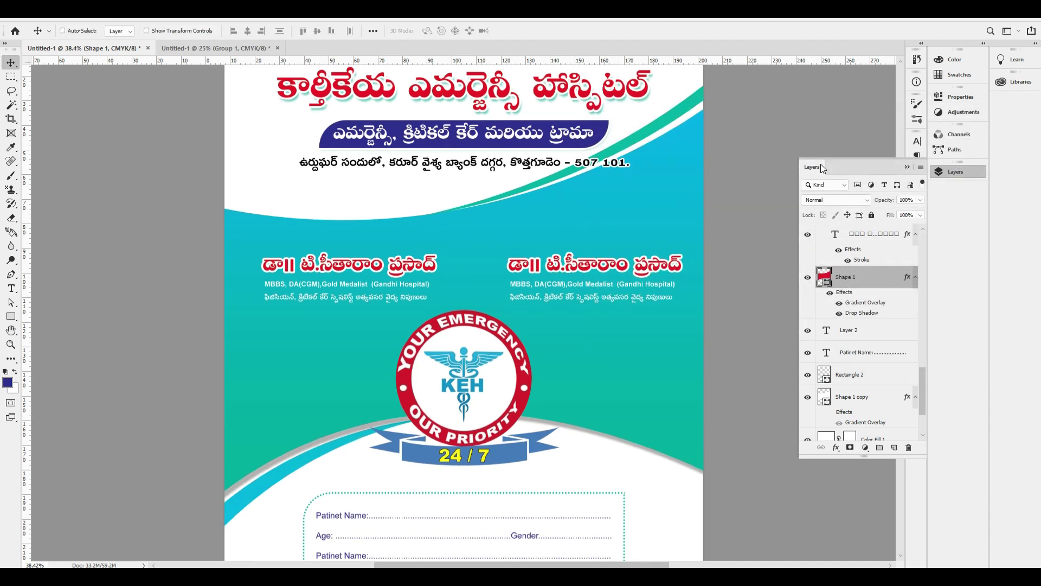
click(949, 177)
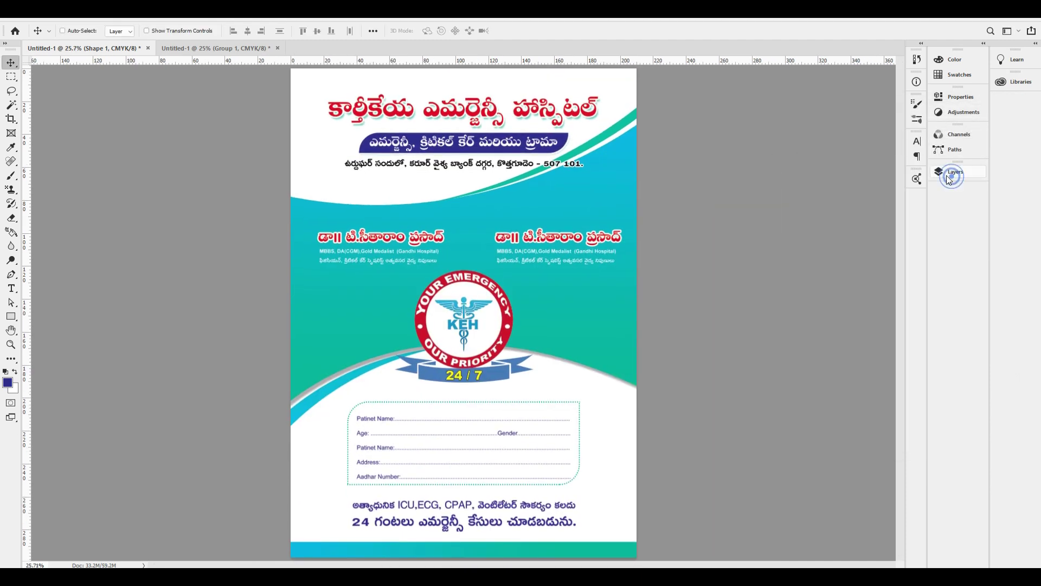